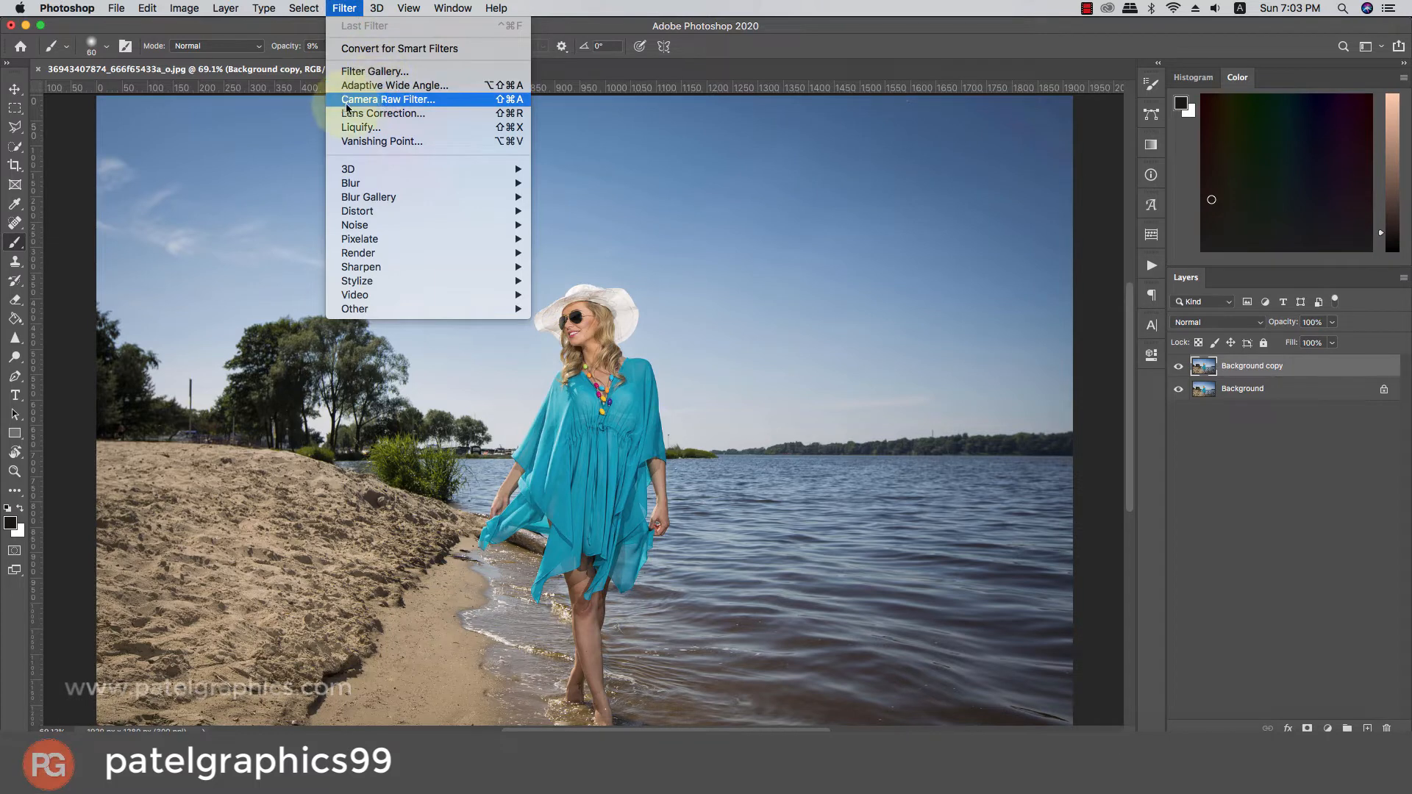
# Open the Camera Raw filter on the Background copy layer and apply the automatic tonal adjustment.
pyautogui.click(421, 100)
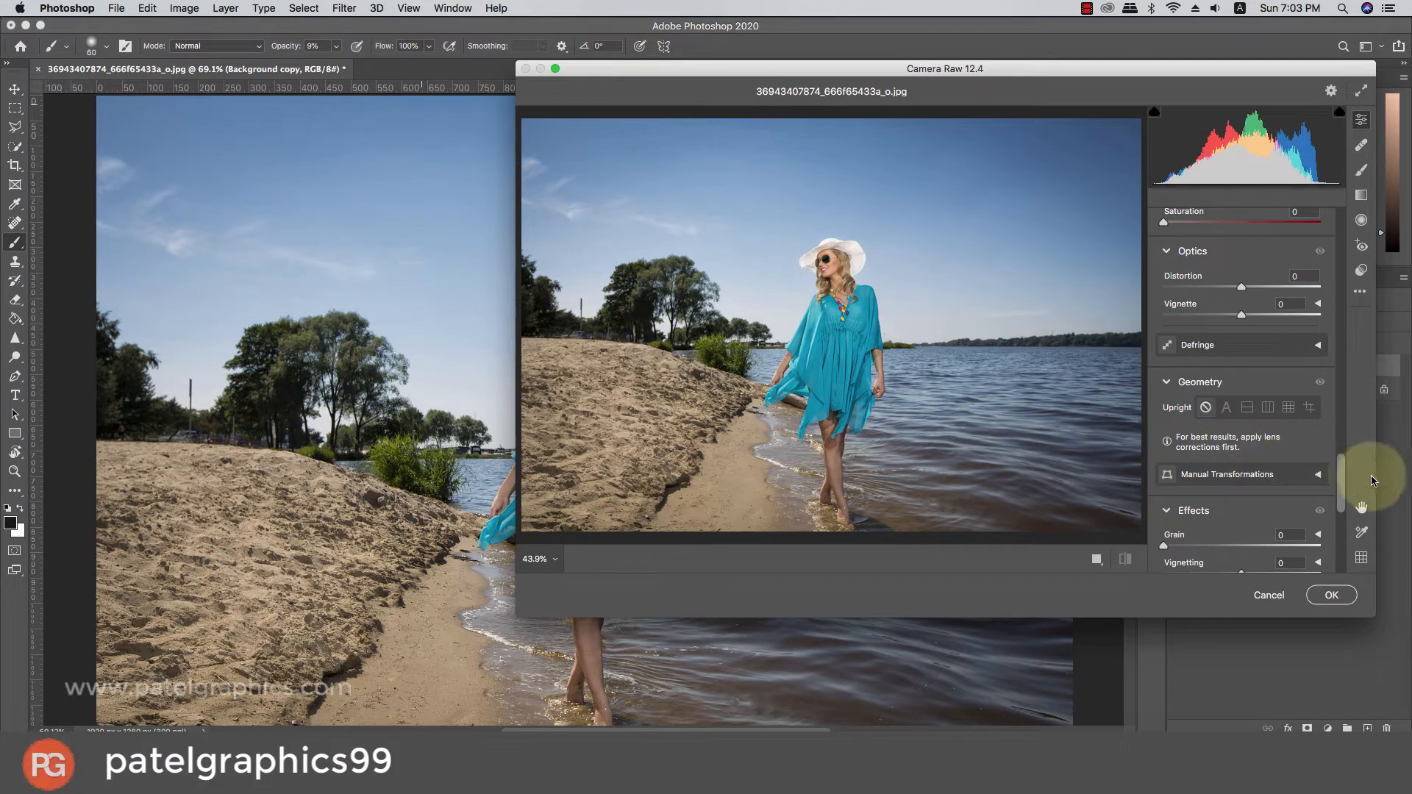
pyautogui.moveTo(1340, 473); pyautogui.dragTo(1328, 219)
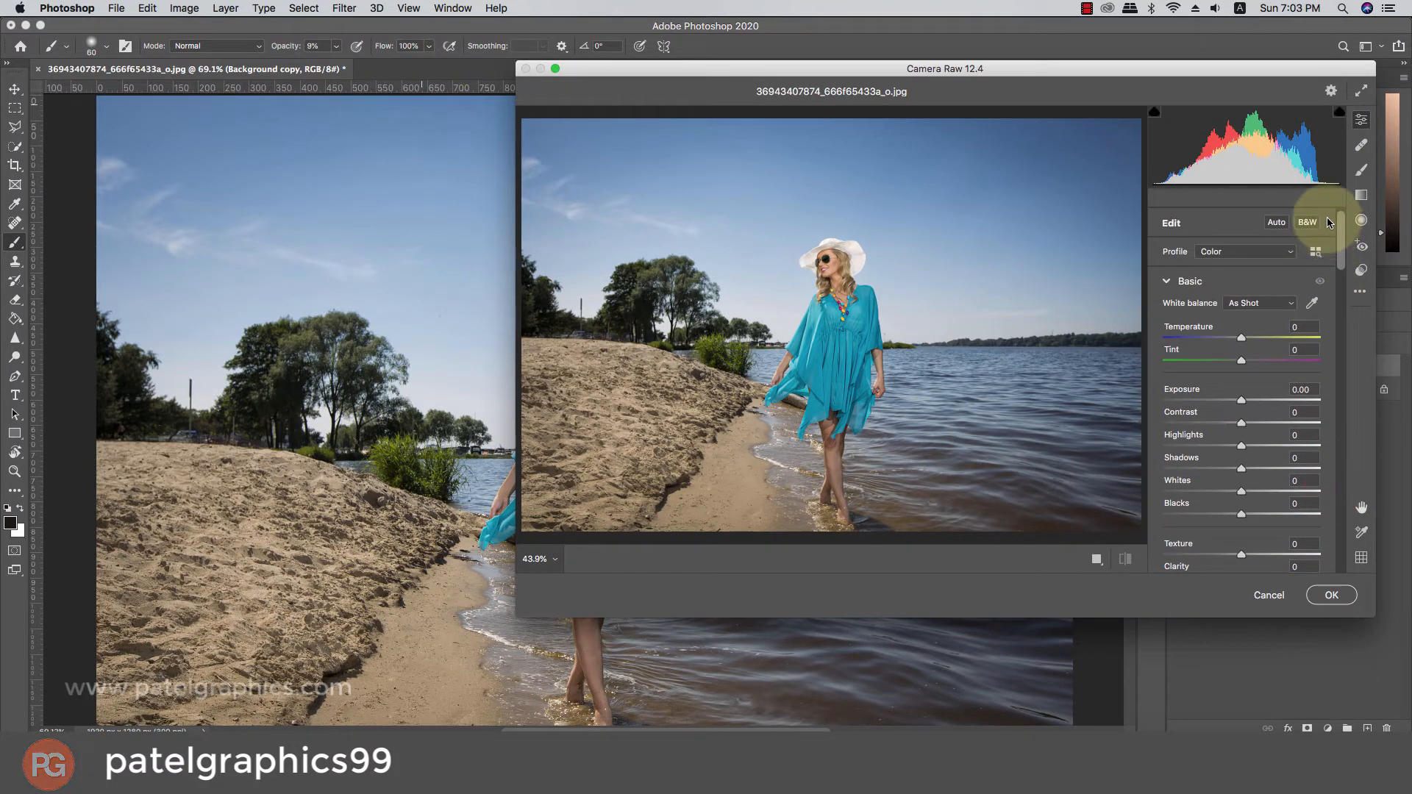
pyautogui.click(1275, 227)
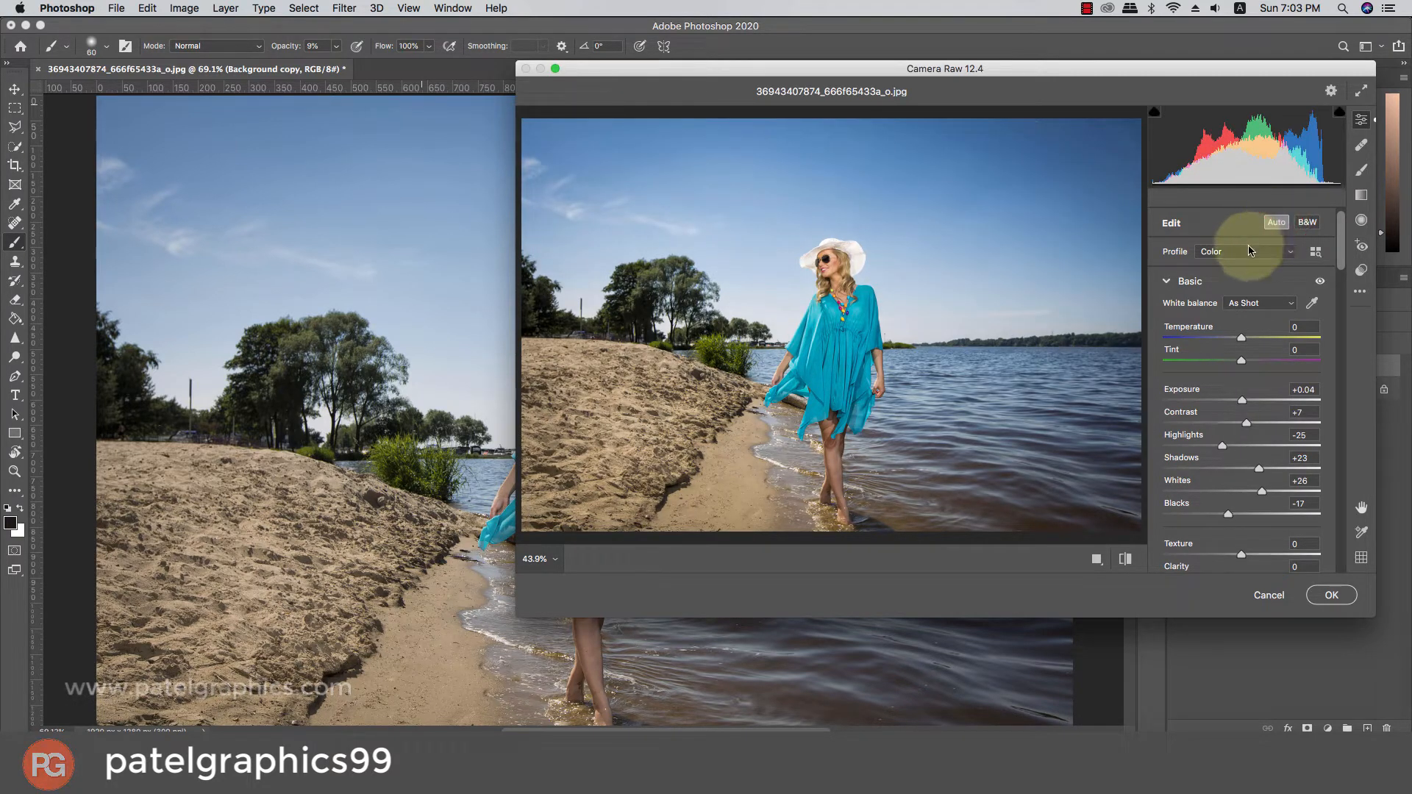
# Set the Basic Contrast to +18 and Highlights to -28.
pyautogui.scroll(-1, 1254, 353)
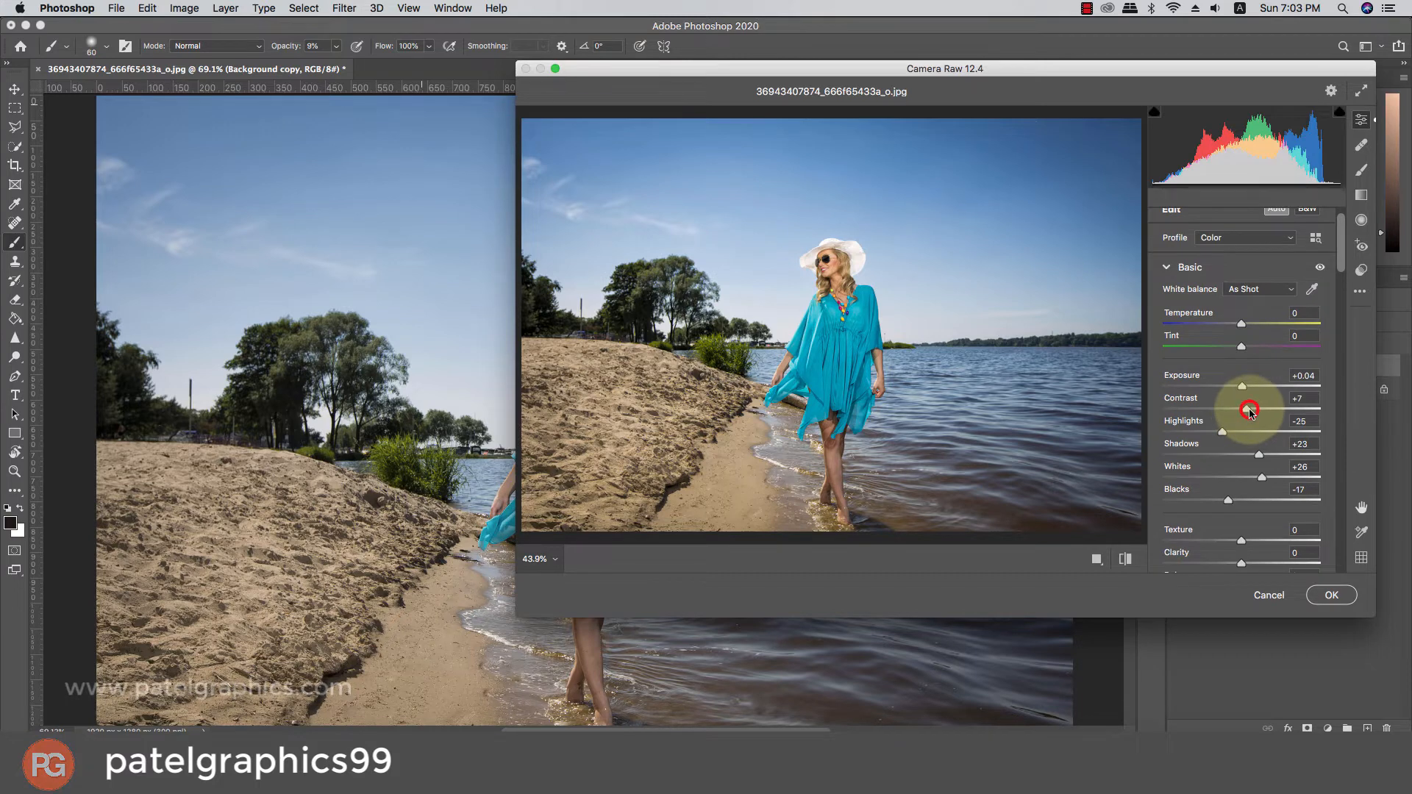
pyautogui.moveTo(1250, 411); pyautogui.dragTo(1259, 412)
pyautogui.scroll(-3, 1250, 404)
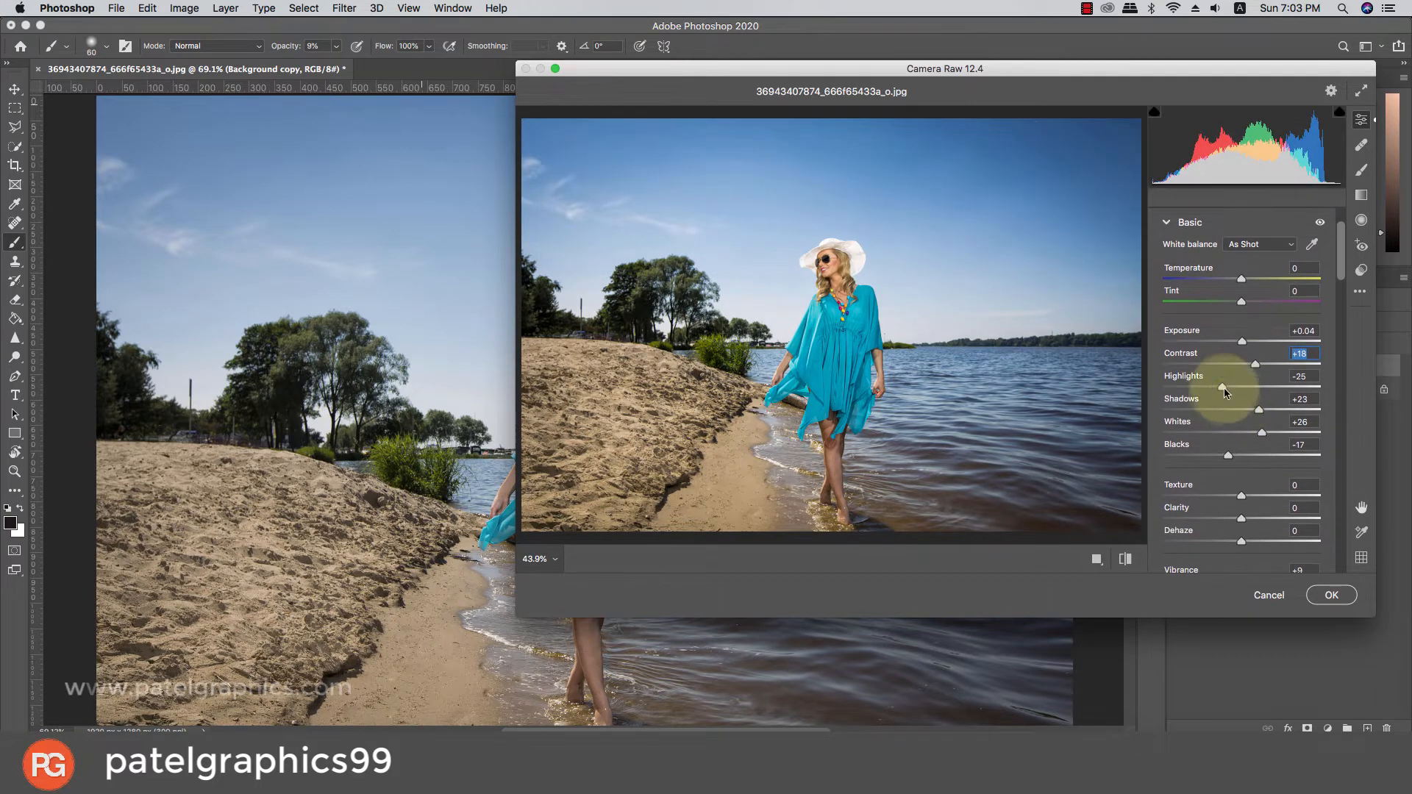
pyautogui.click(1220, 388)
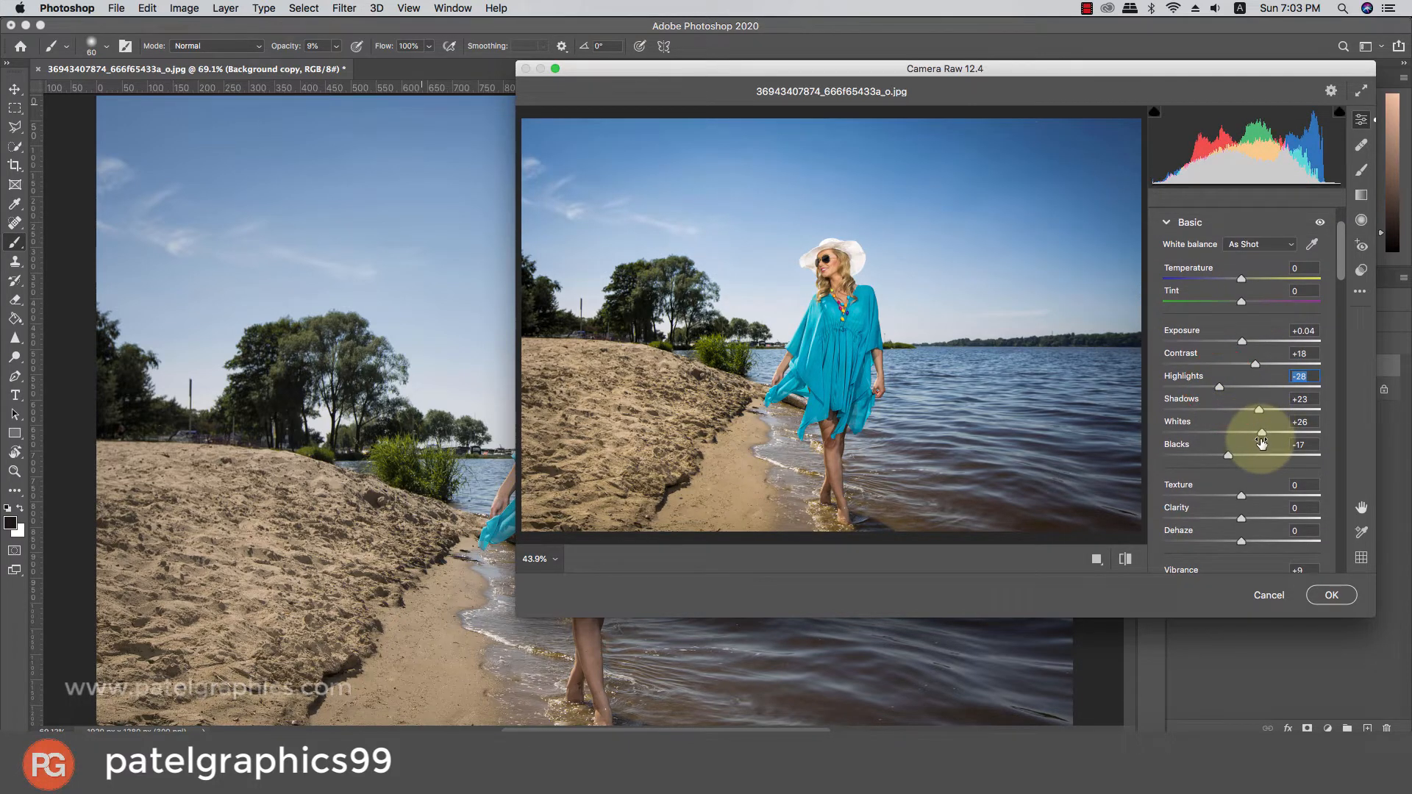
# Raise the photo's Clarity to +8 and Vibrance to +21.
pyautogui.scroll(-5, 1246, 426)
pyautogui.scroll(-2, 1237, 341)
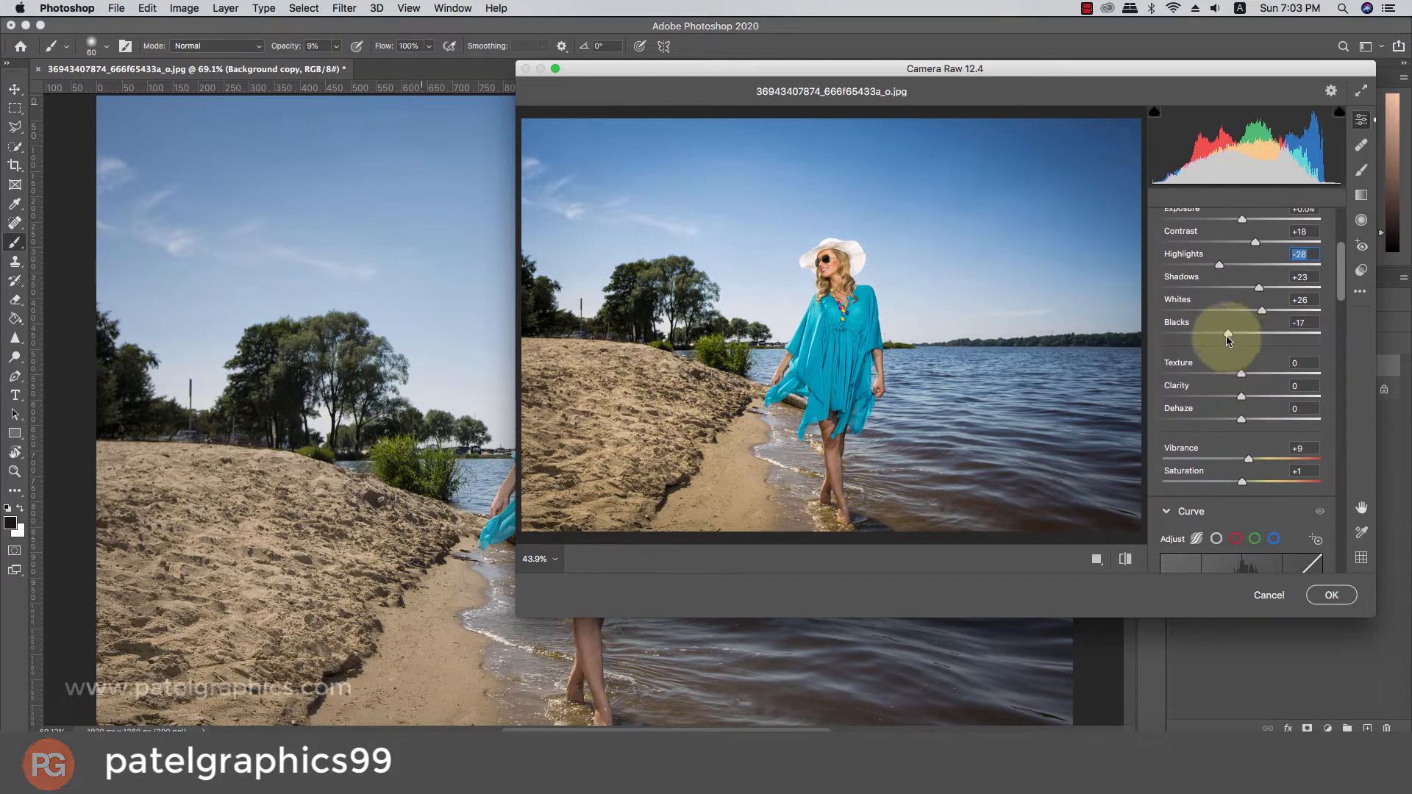
pyautogui.moveTo(1246, 378); pyautogui.dragTo(1252, 378)
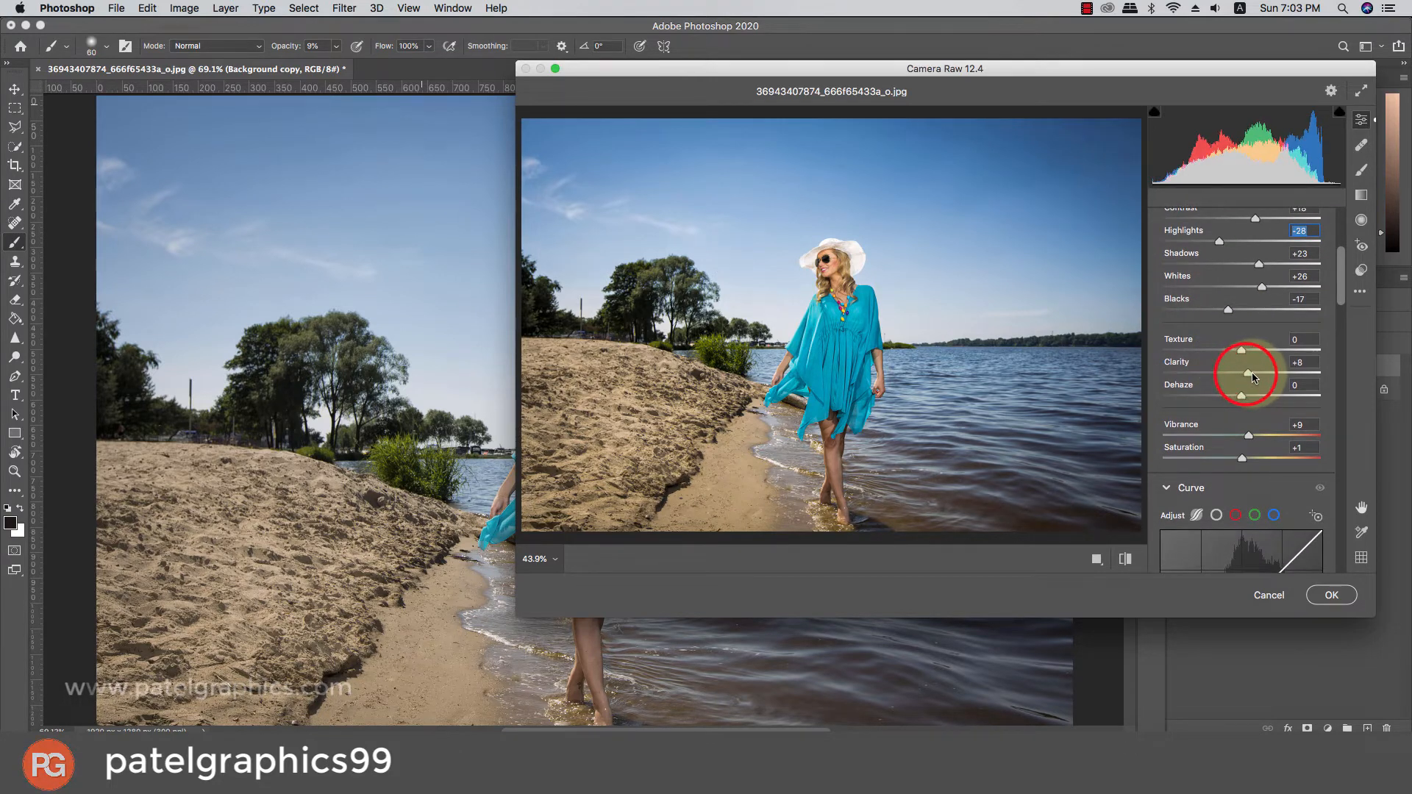
pyautogui.scroll(-2, 1246, 376)
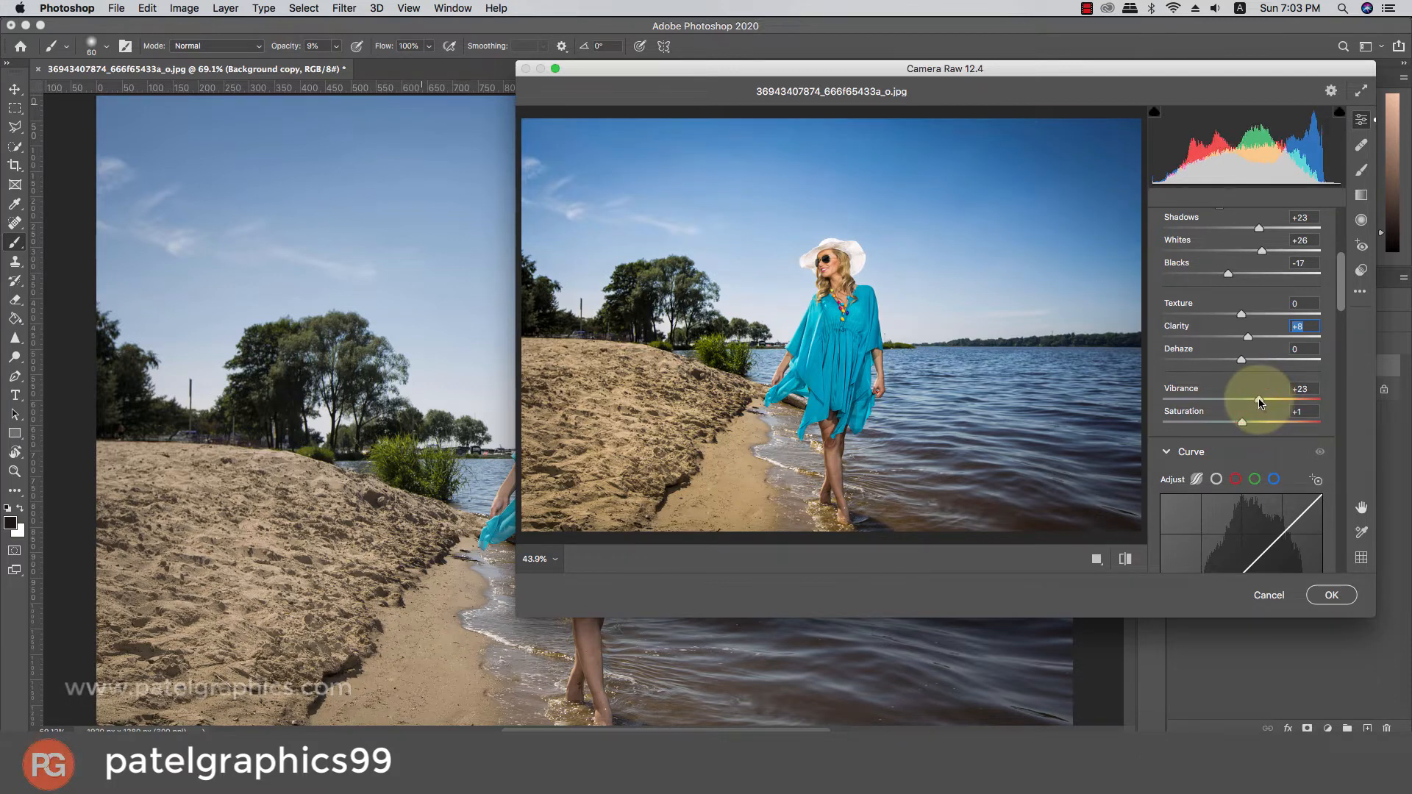
pyautogui.scroll(-10, 1246, 393)
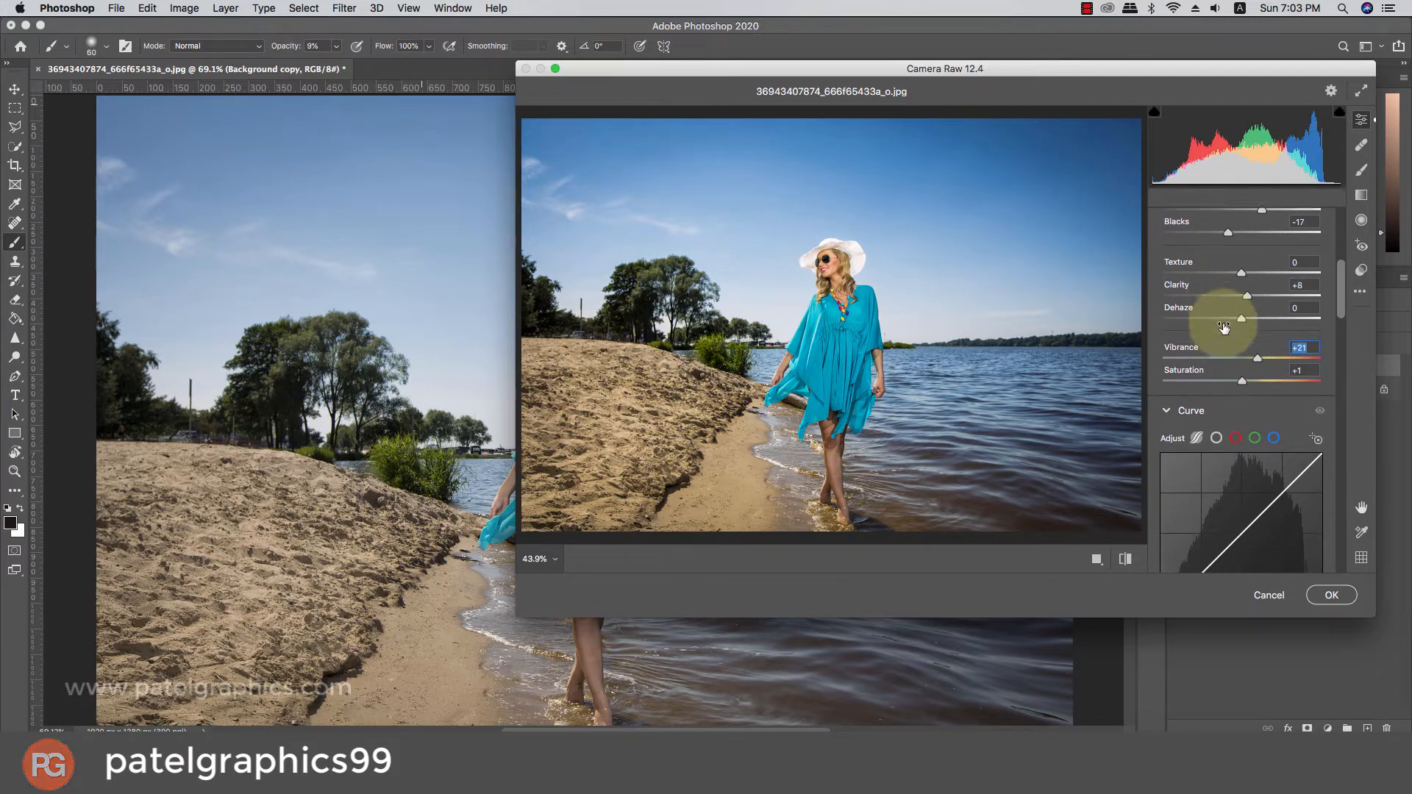
# In Calibration, set the Blue Primary saturation to +23 and hue to -31.
pyautogui.scroll(-10, 1221, 320)
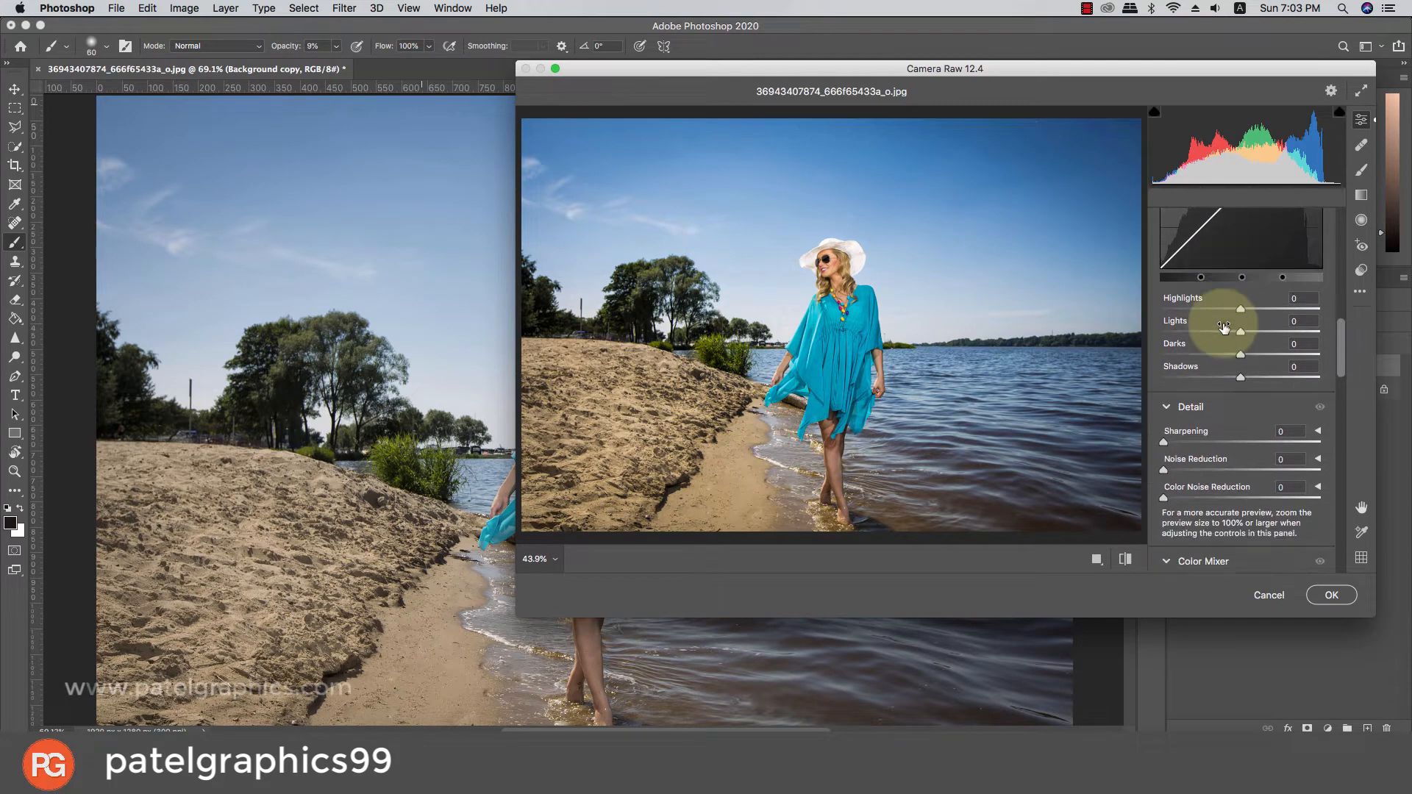
pyautogui.moveTo(1336, 354); pyautogui.dragTo(1341, 406)
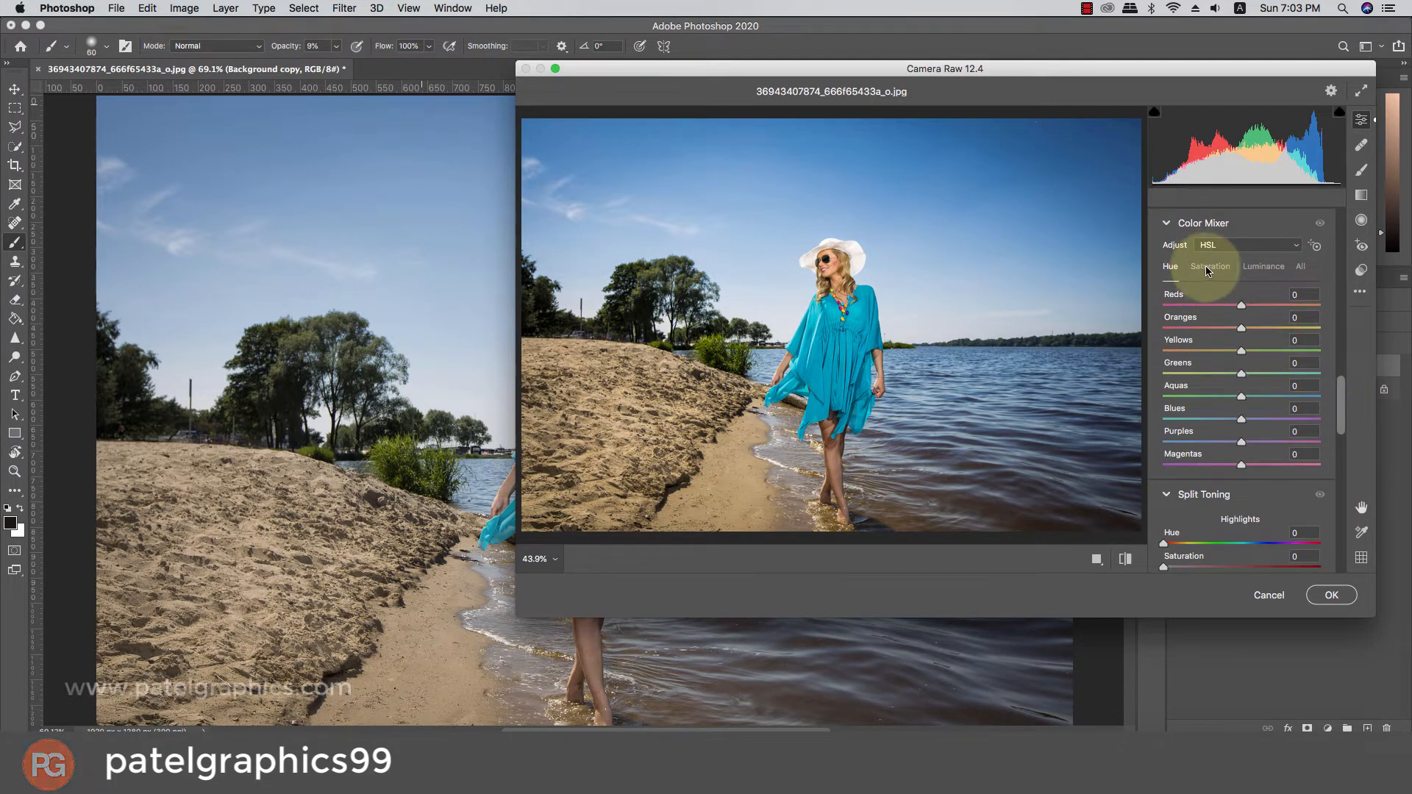
pyautogui.moveTo(1339, 405); pyautogui.dragTo(1342, 556)
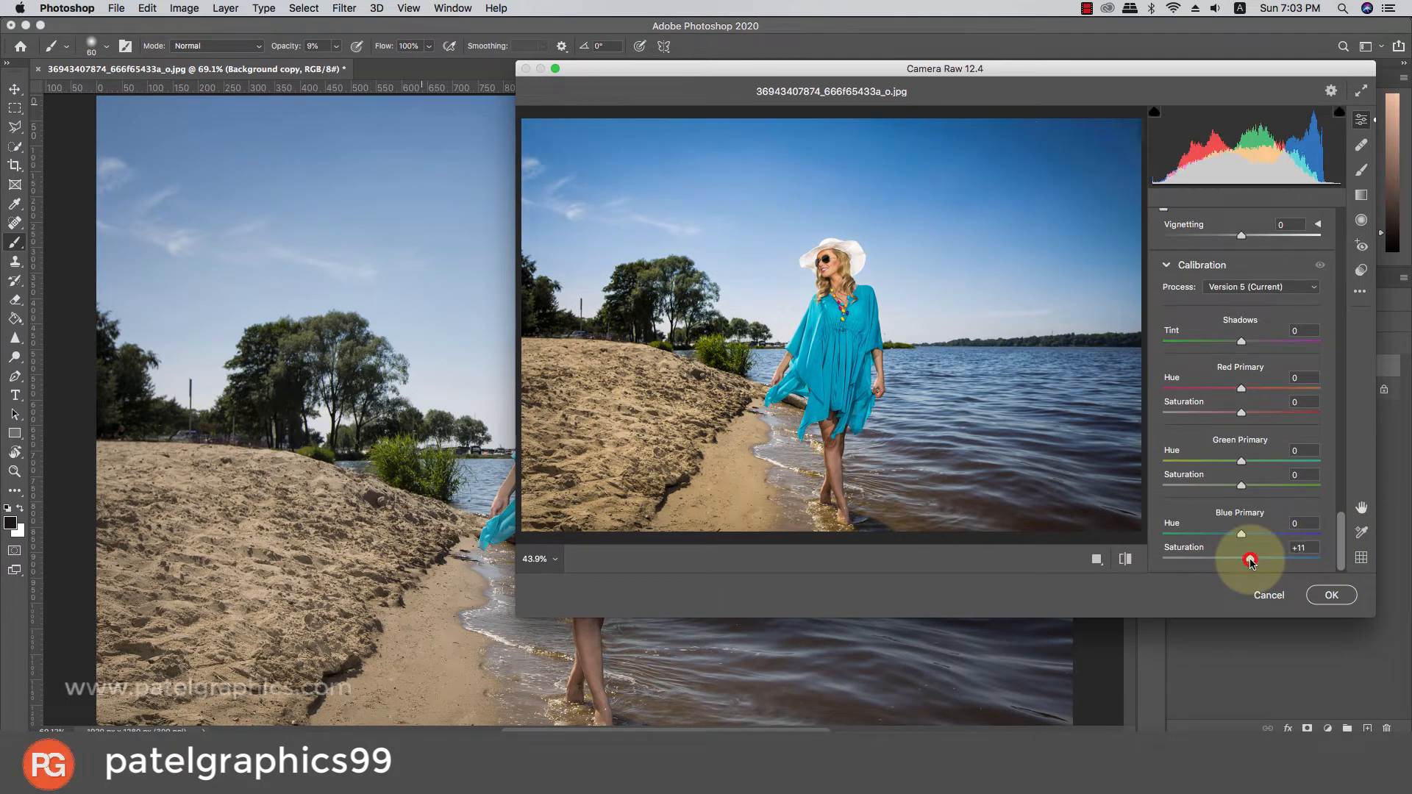
pyautogui.moveTo(1251, 561); pyautogui.dragTo(1260, 562)
pyautogui.click(1220, 537)
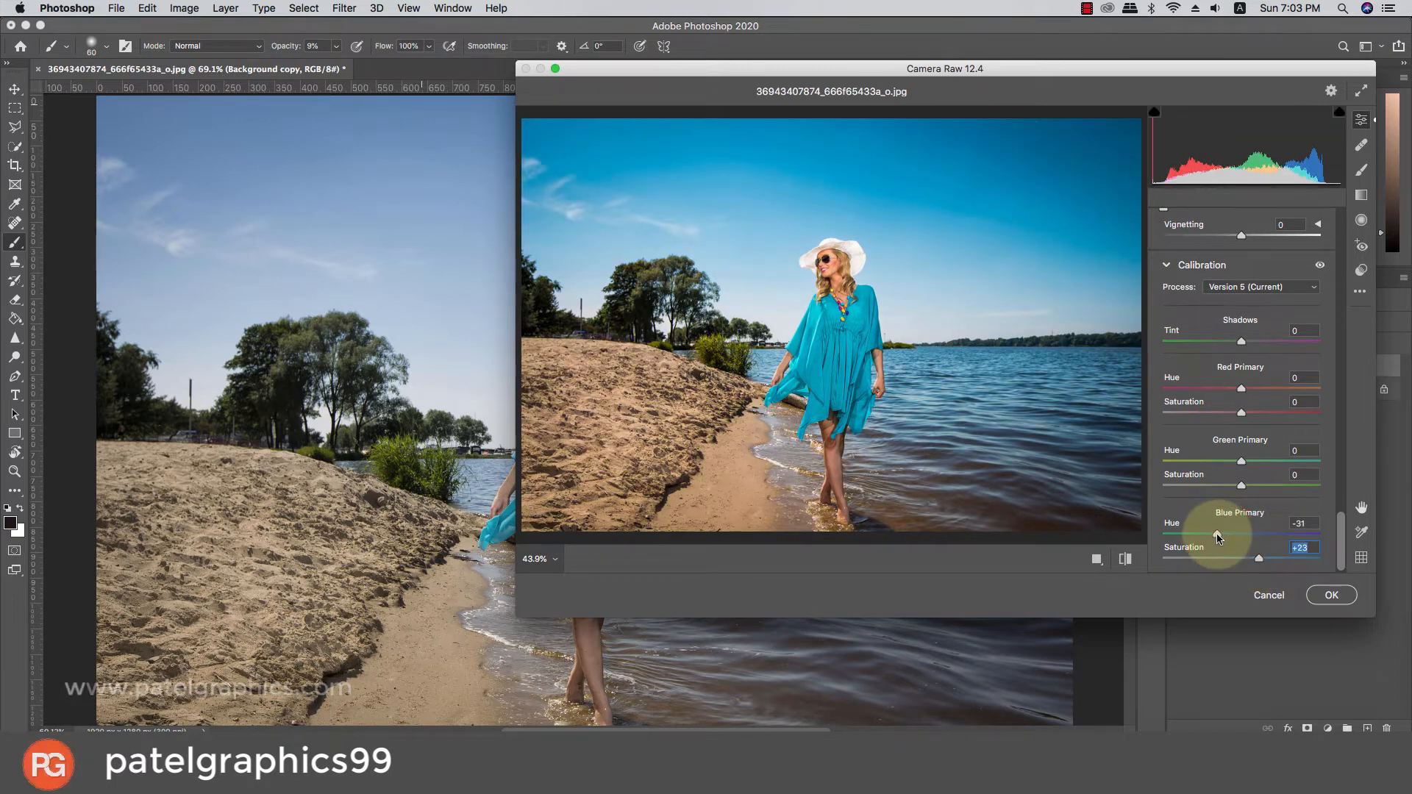
pyautogui.moveTo(1218, 538); pyautogui.dragTo(1218, 538)
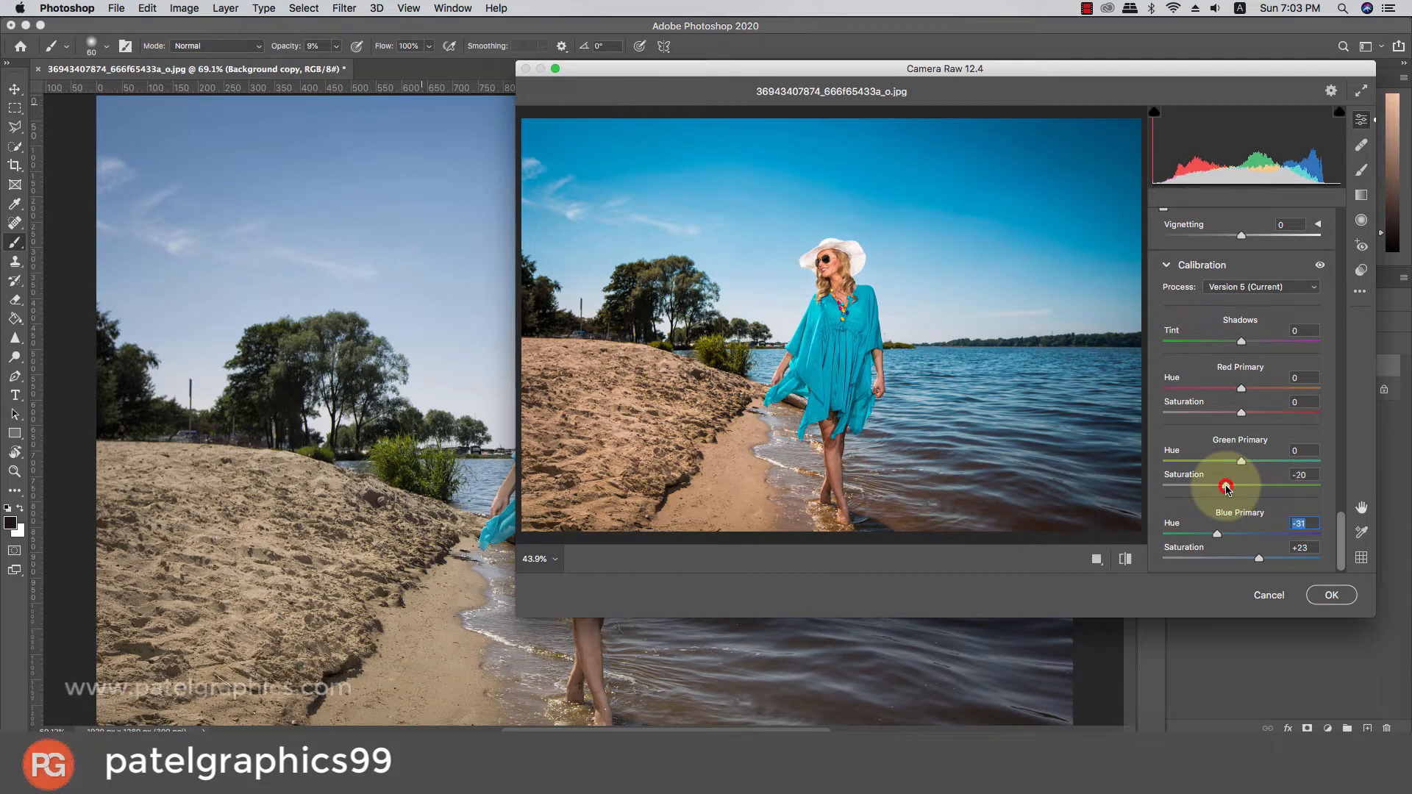
# Calibrate the Green Primary to hue +22 and saturation -30, and the Red Primary to hue +21 and saturation -17.
pyautogui.moveTo(1226, 487); pyautogui.dragTo(1227, 486)
pyautogui.click(1260, 462)
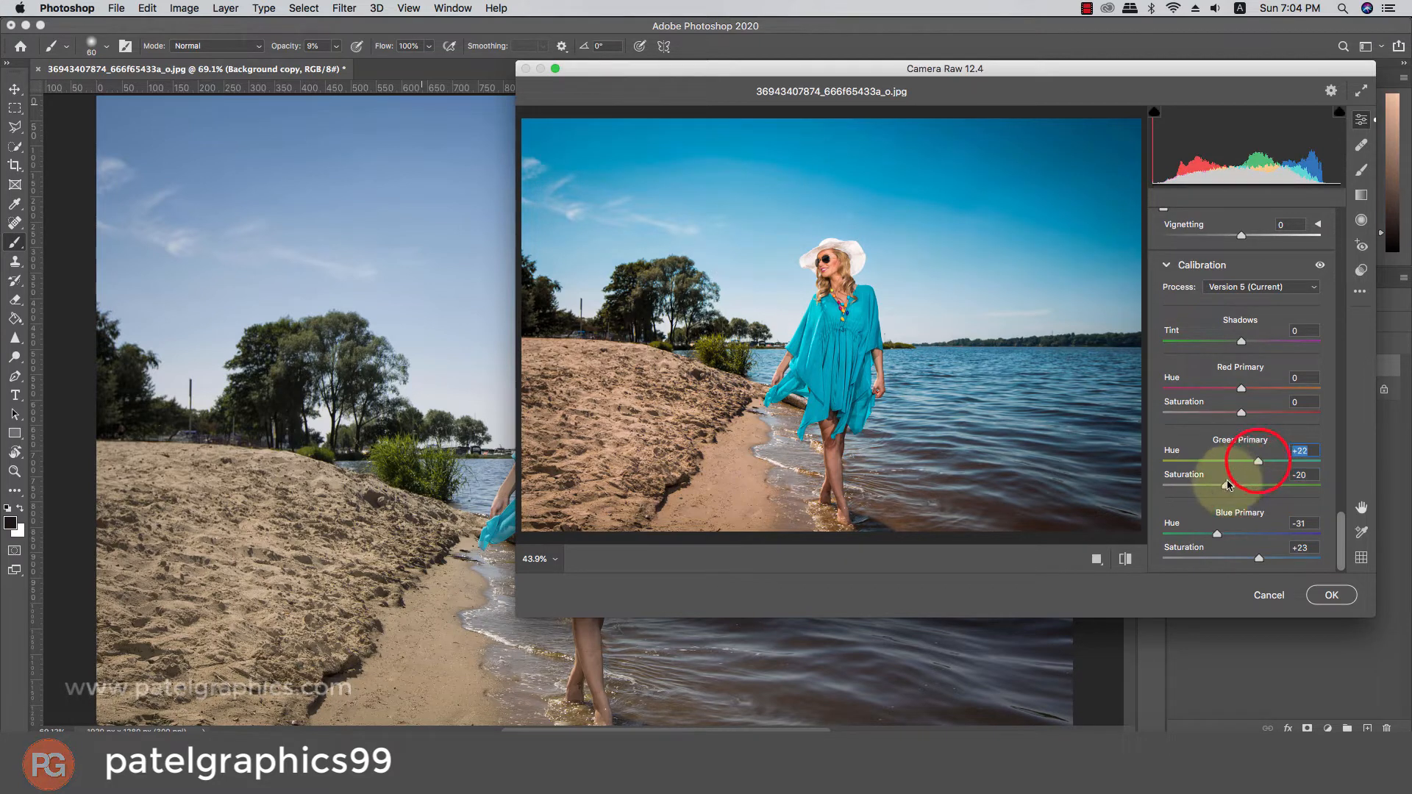
pyautogui.click(1219, 486)
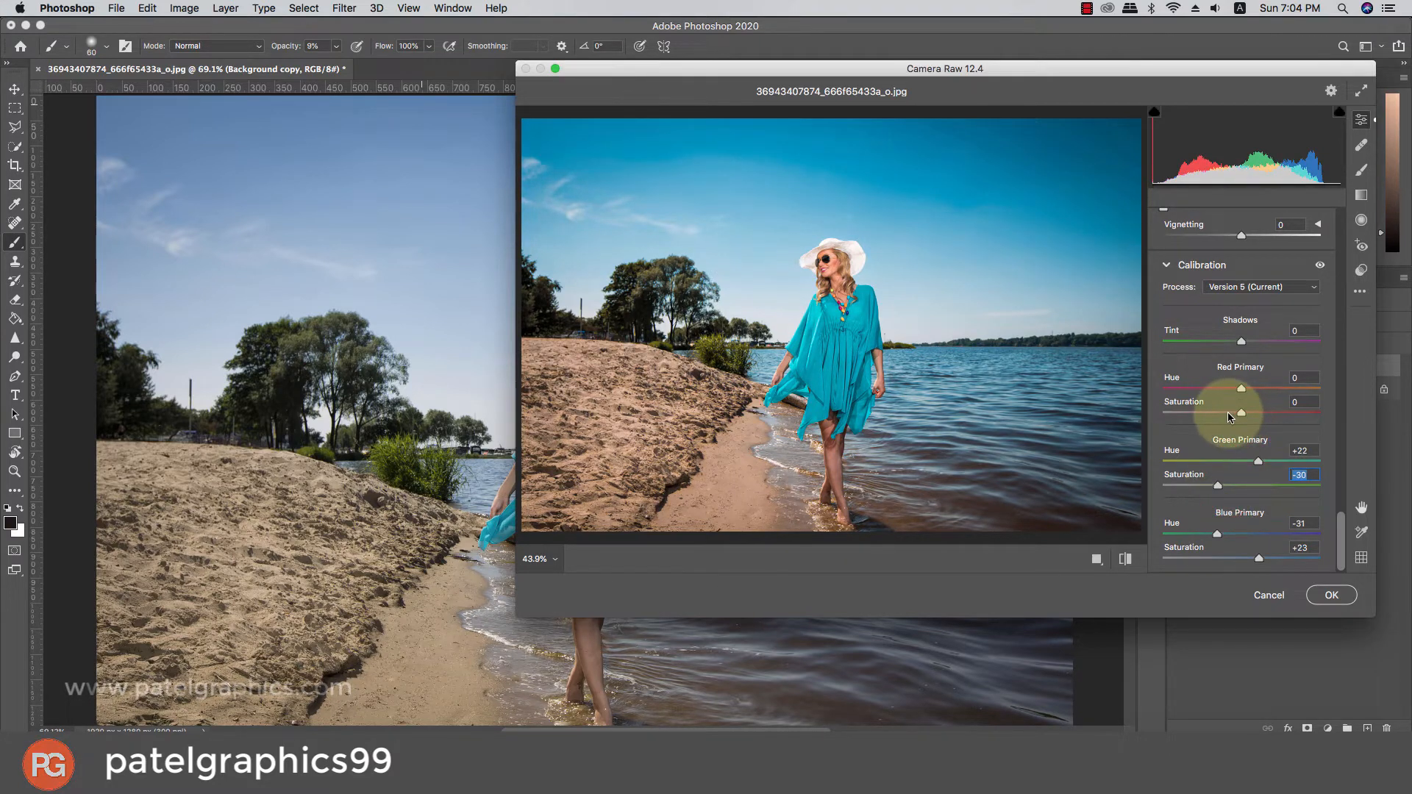
pyautogui.click(1228, 413)
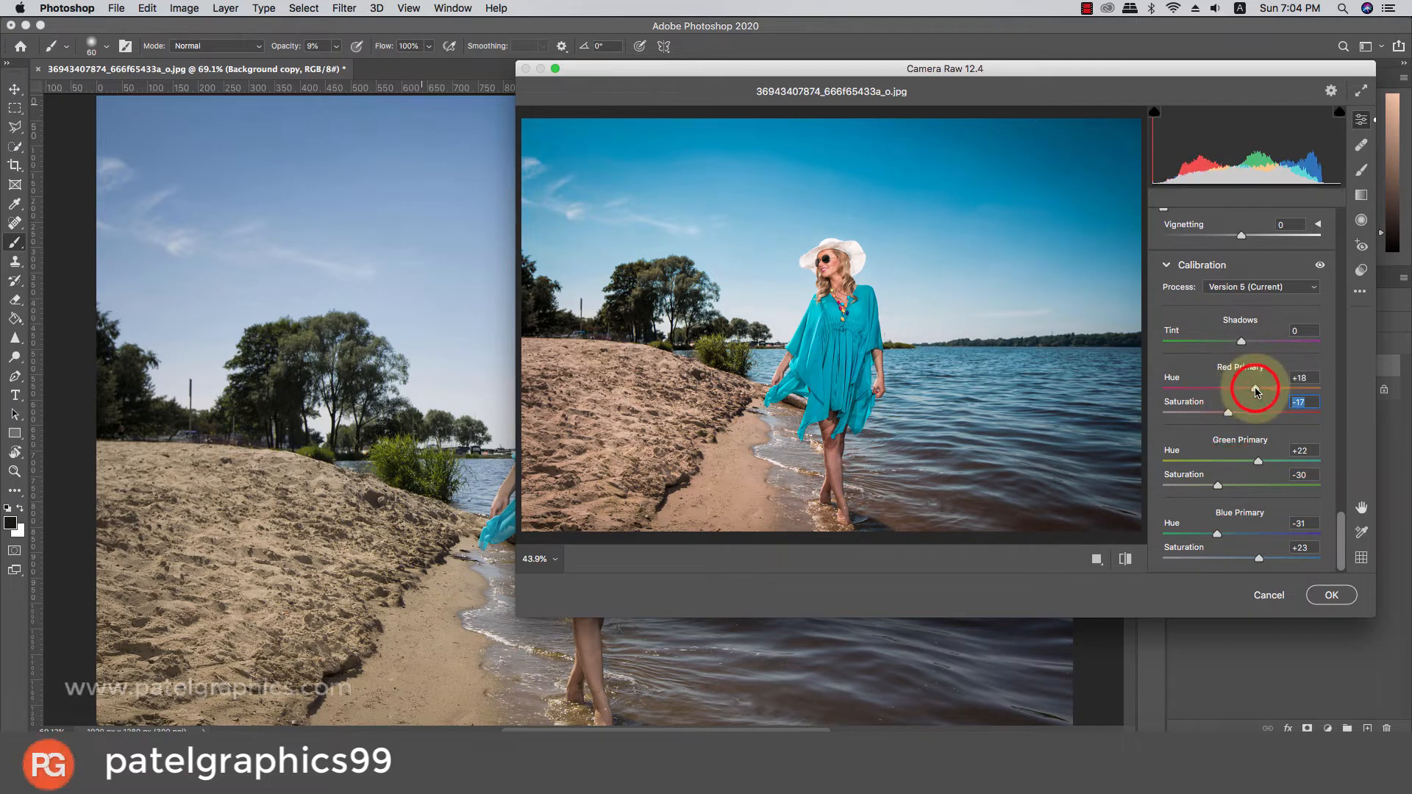
pyautogui.click(1255, 390)
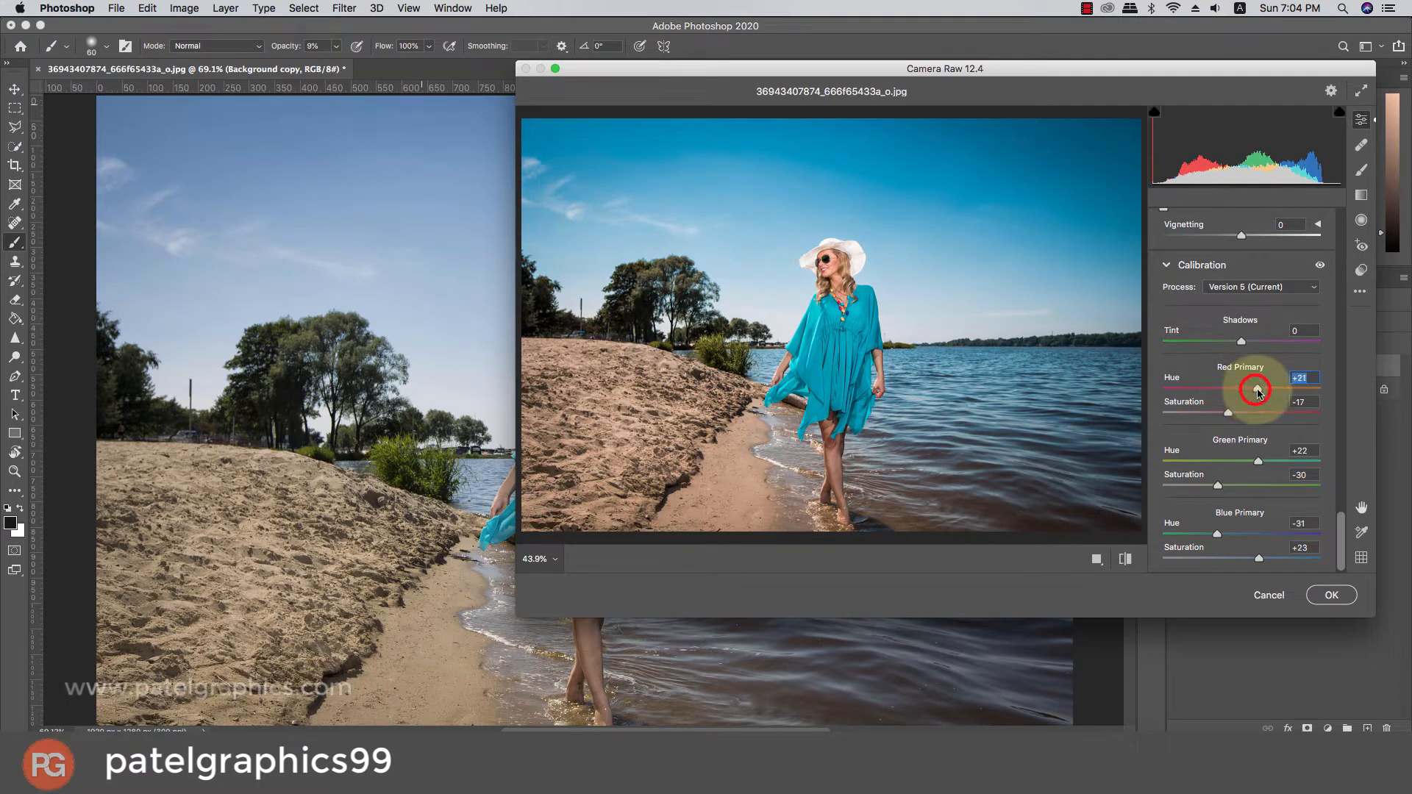
# Set the Vignetting effect to -1 and the Split Toning highlights to hue 194 and saturation 12.
pyautogui.moveTo(1242, 236); pyautogui.dragTo(1243, 237)
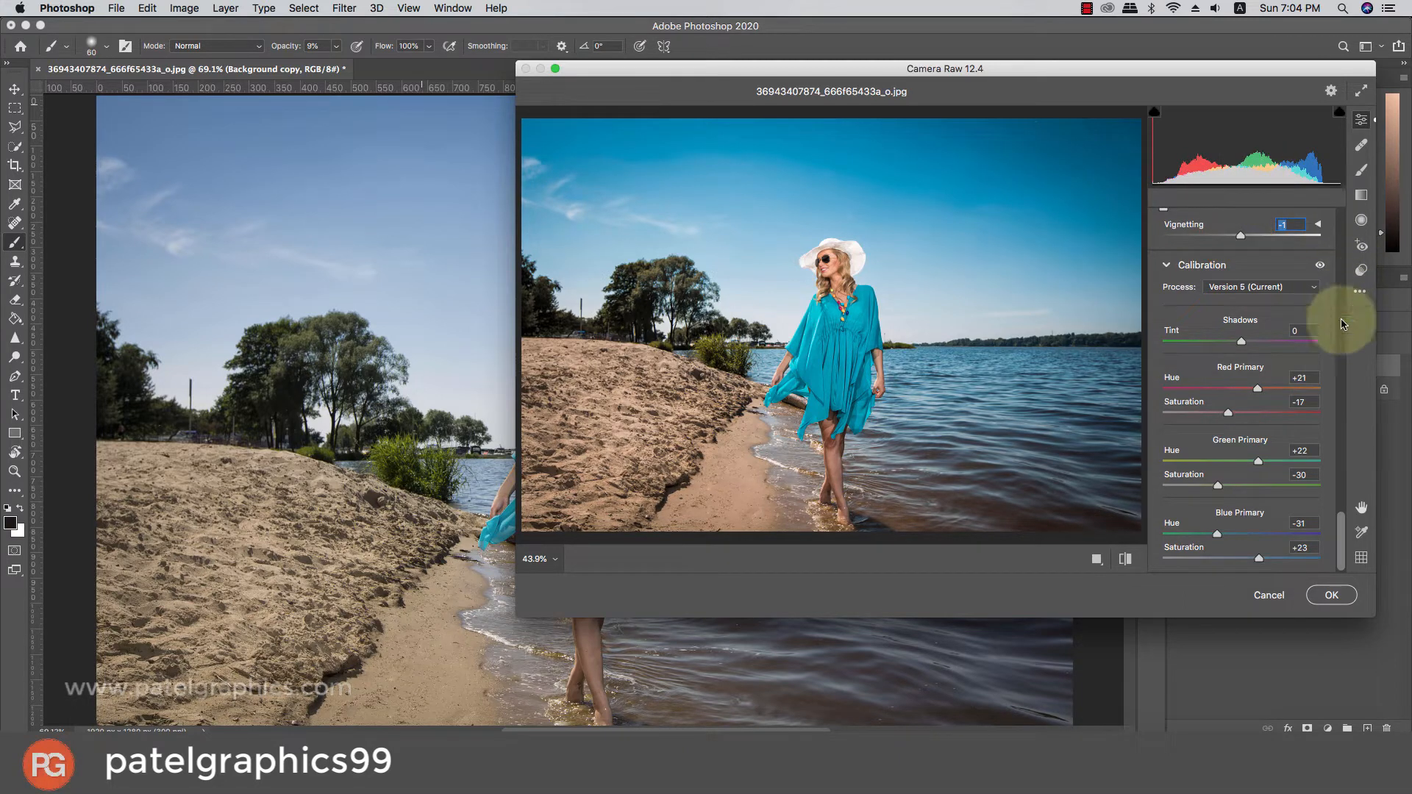
pyautogui.moveTo(1344, 523); pyautogui.dragTo(1335, 418)
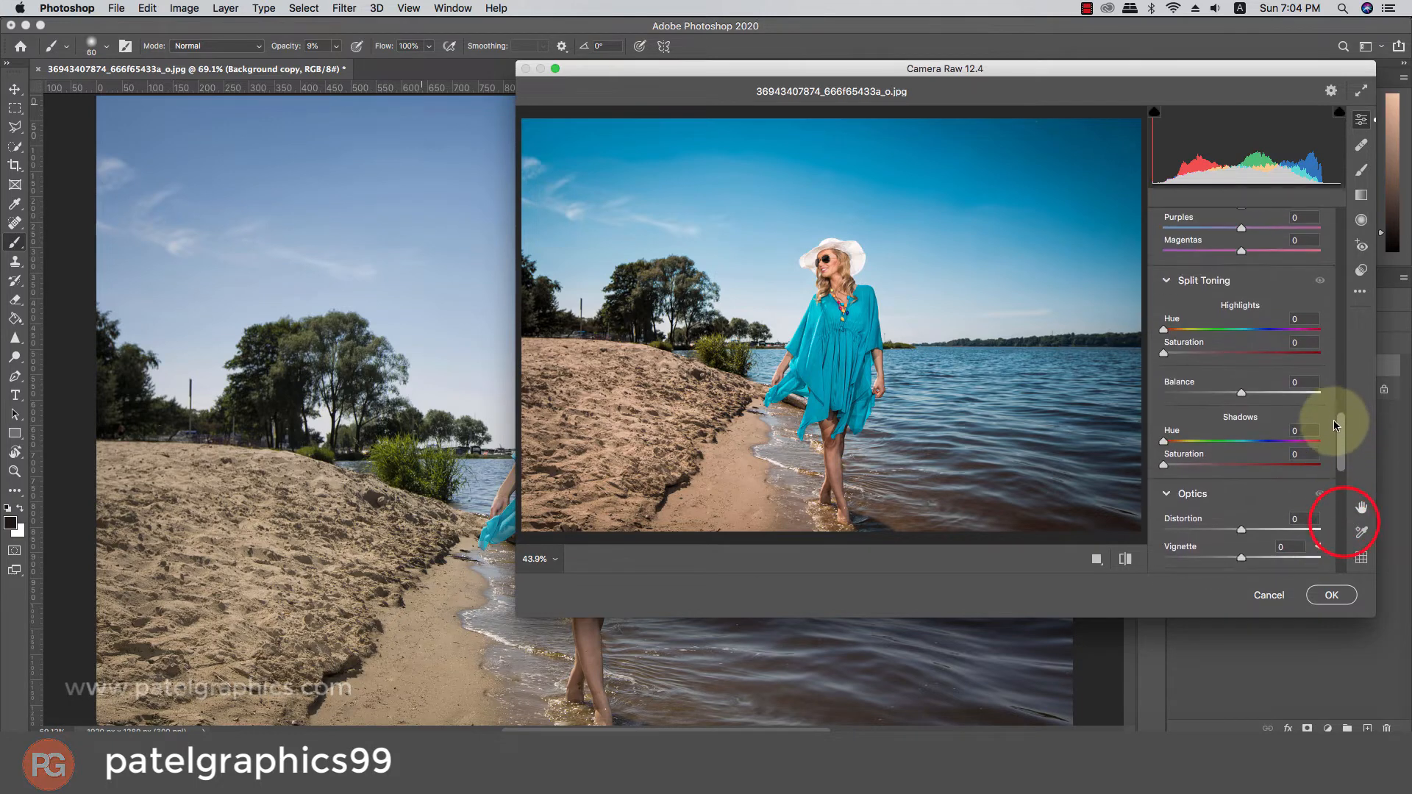
pyautogui.moveTo(1187, 391); pyautogui.dragTo(1179, 419)
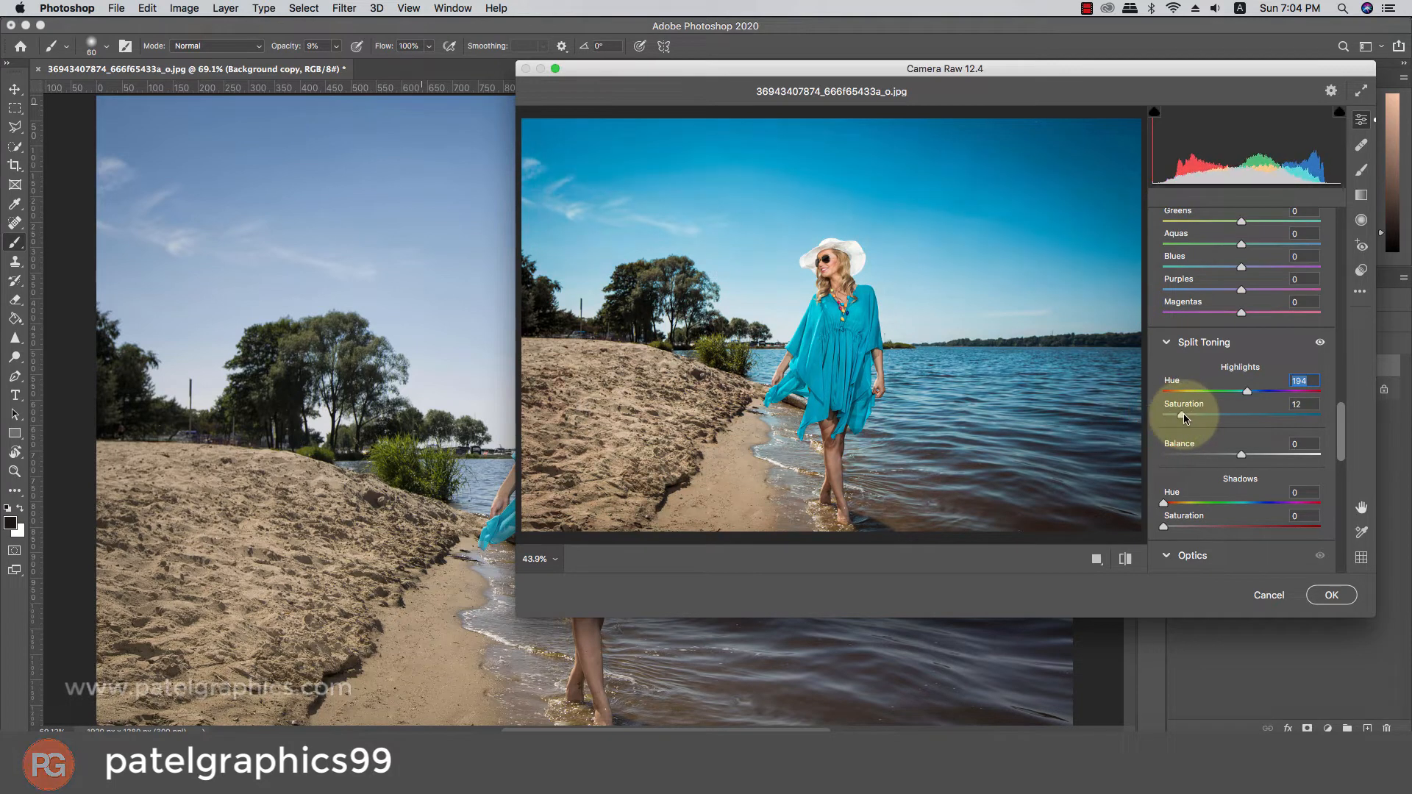
# In the HSL Color Mixer, set the Blues hue to -16 and the Aquas saturation to +5.
pyautogui.moveTo(1340, 433); pyautogui.dragTo(1340, 397)
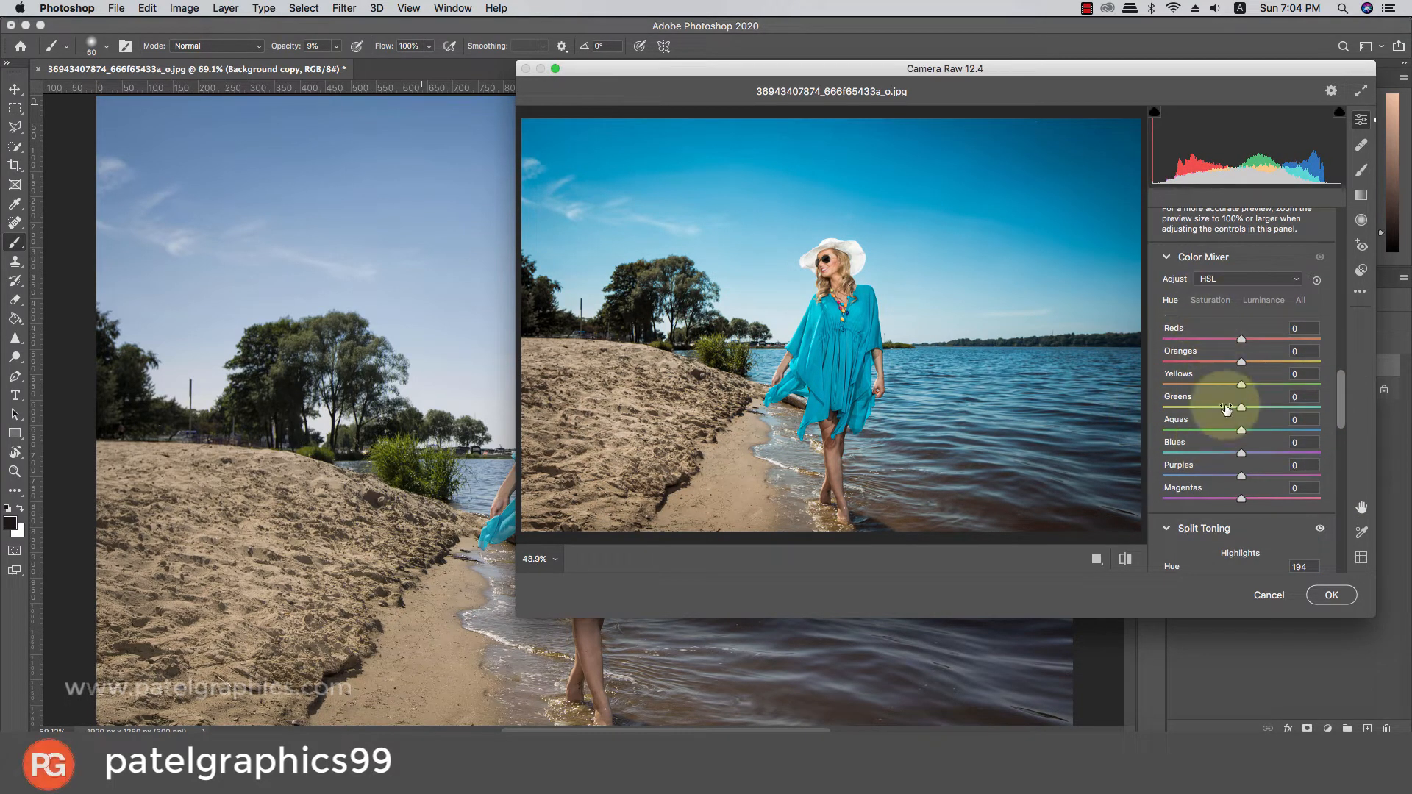
pyautogui.moveTo(1232, 452)
pyautogui.mouseDown()
pyautogui.moveTo(1124, 453)
pyautogui.moveTo(1237, 461)
pyautogui.mouseUp()
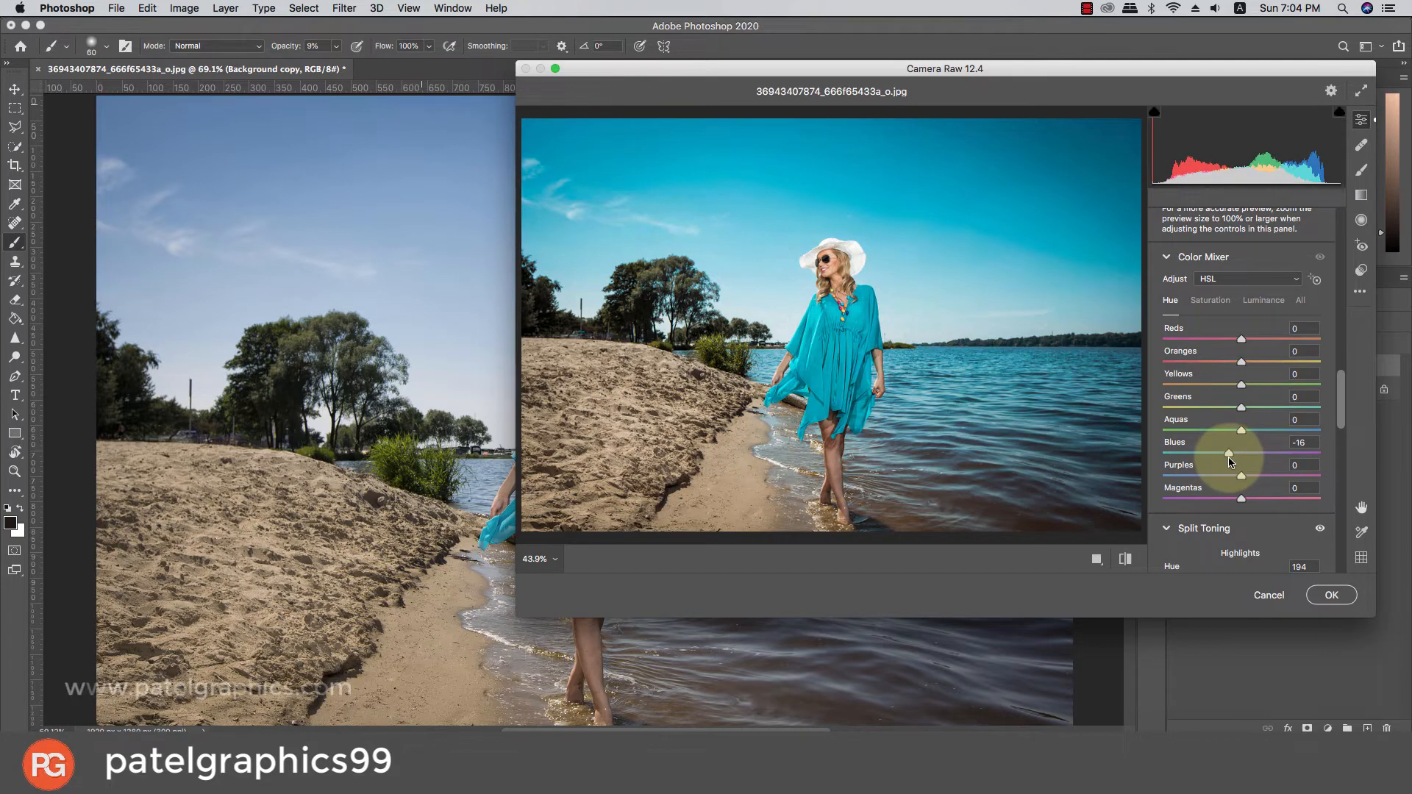
pyautogui.click(1212, 300)
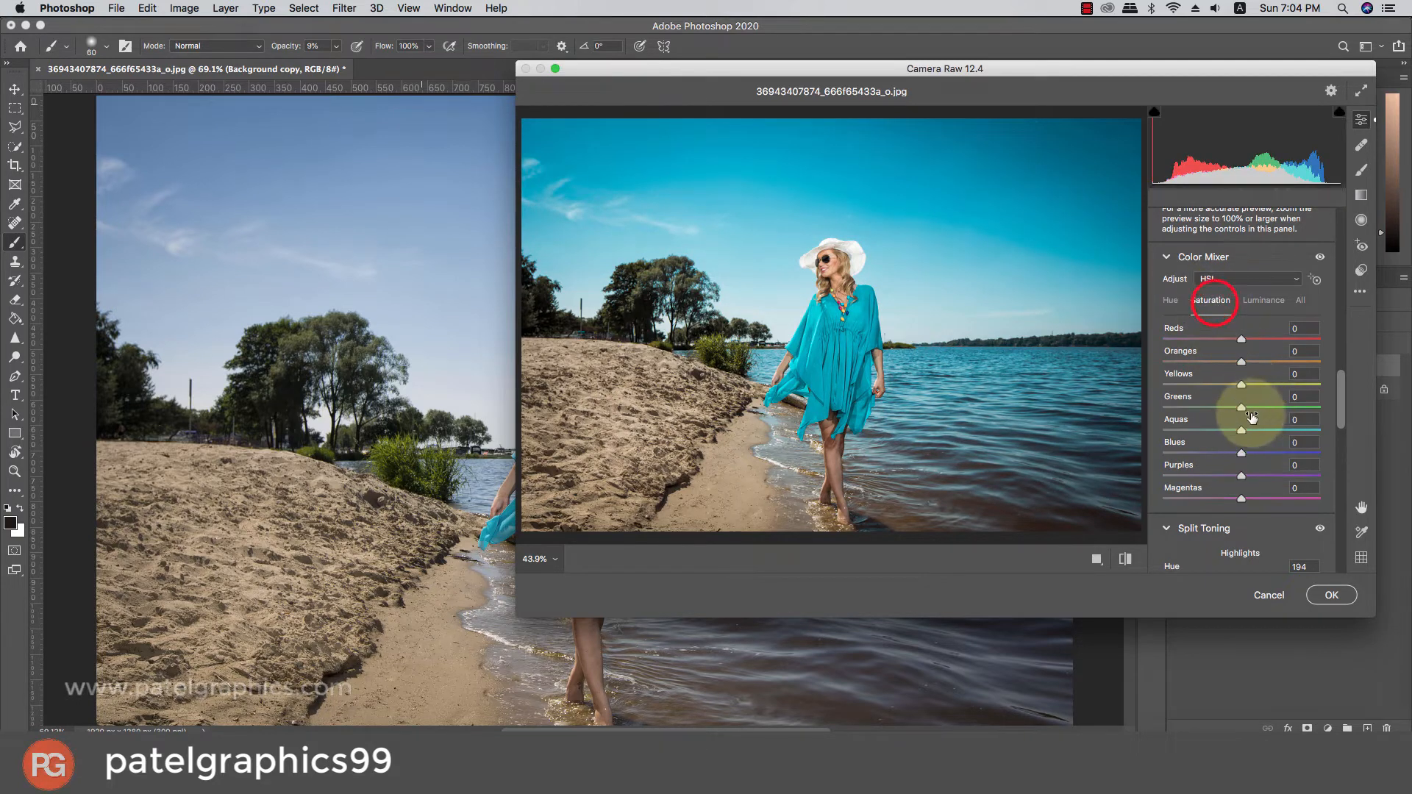
pyautogui.moveTo(1218, 434)
pyautogui.mouseDown()
pyautogui.moveTo(1180, 432)
pyautogui.moveTo(1240, 439)
pyautogui.mouseUp()
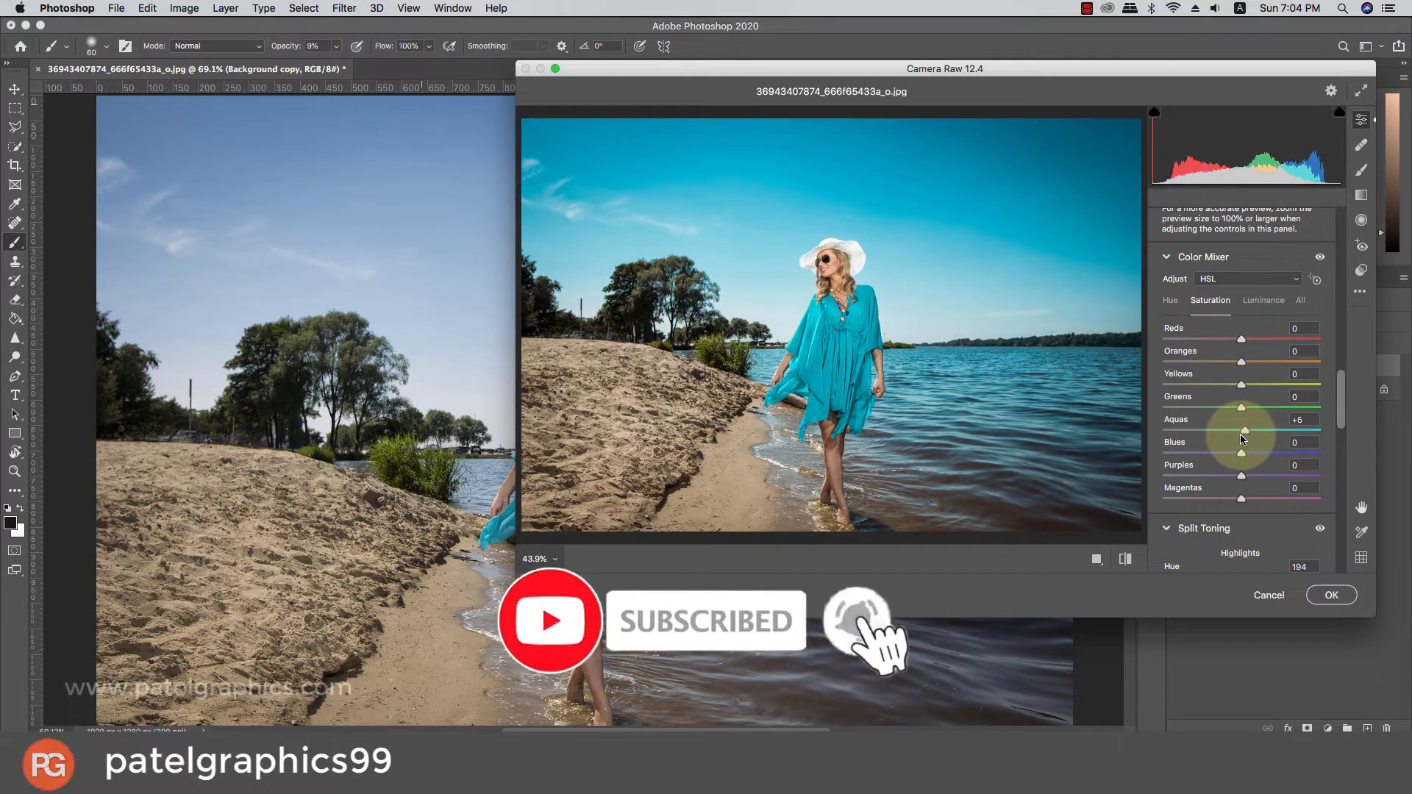
# Set the white balance Temperature to -12 and apply the Camera Raw filter to the layer.
pyautogui.scroll(3, 1298, 372)
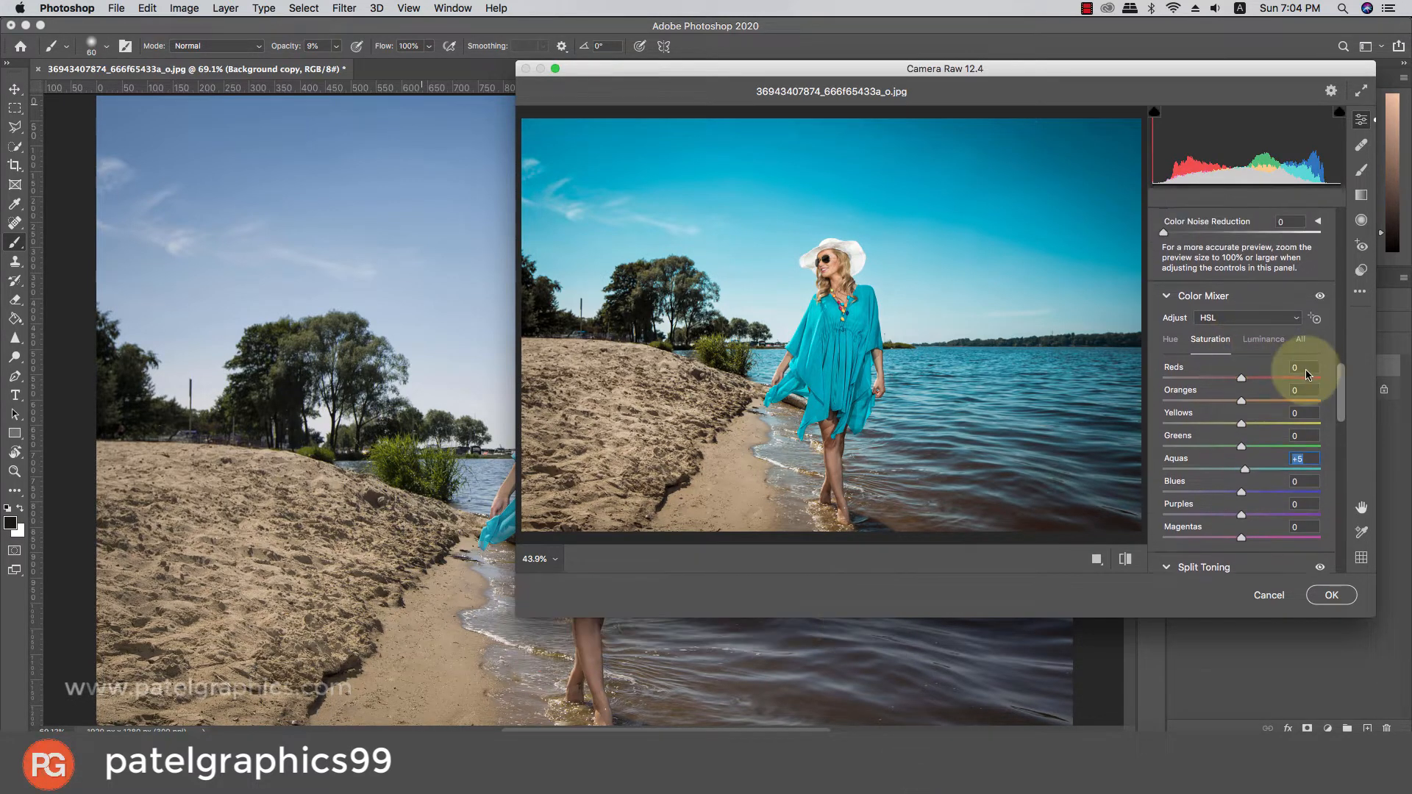
pyautogui.click(1343, 379)
pyautogui.moveTo(1343, 379); pyautogui.dragTo(1349, 206)
pyautogui.moveTo(1242, 339); pyautogui.dragTo(1232, 336)
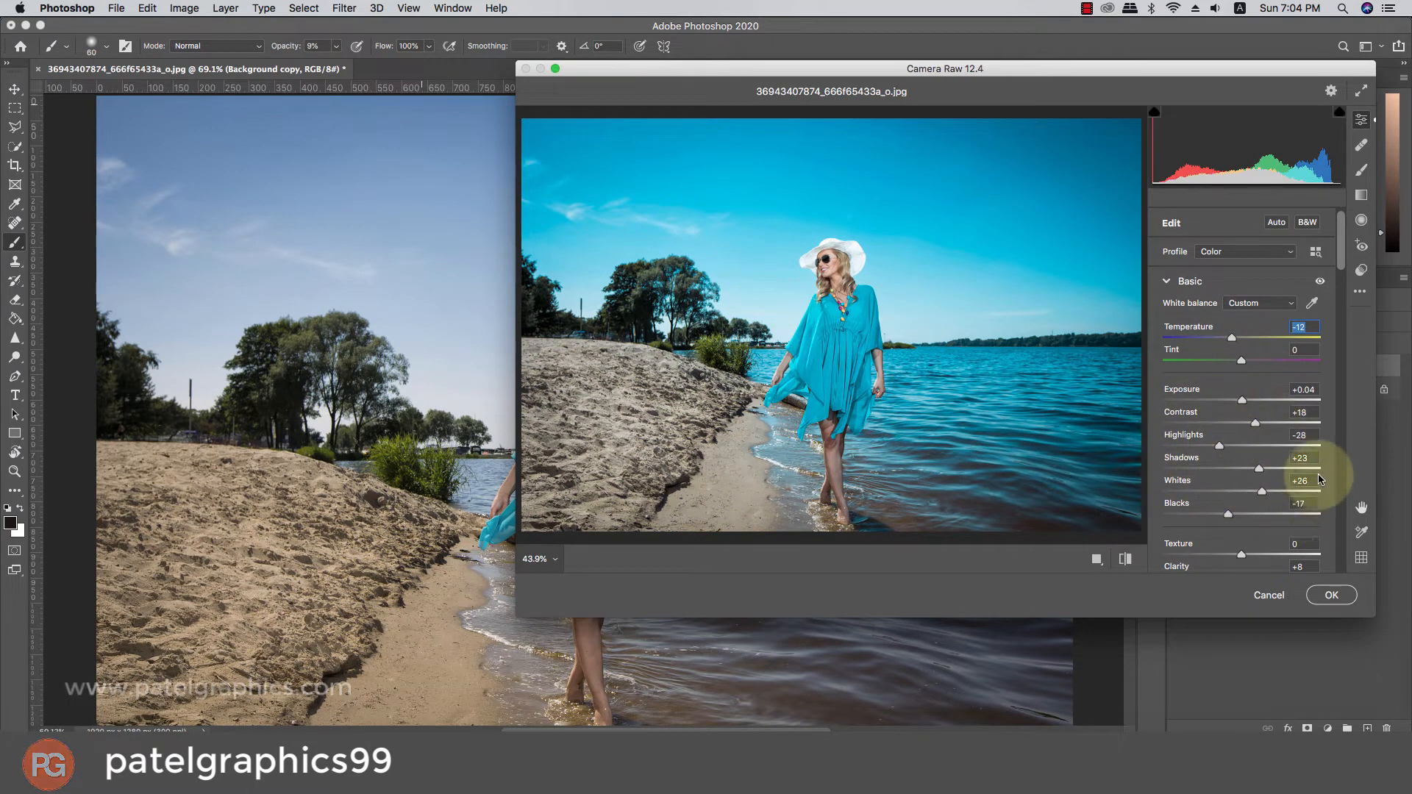
pyautogui.click(1332, 596)
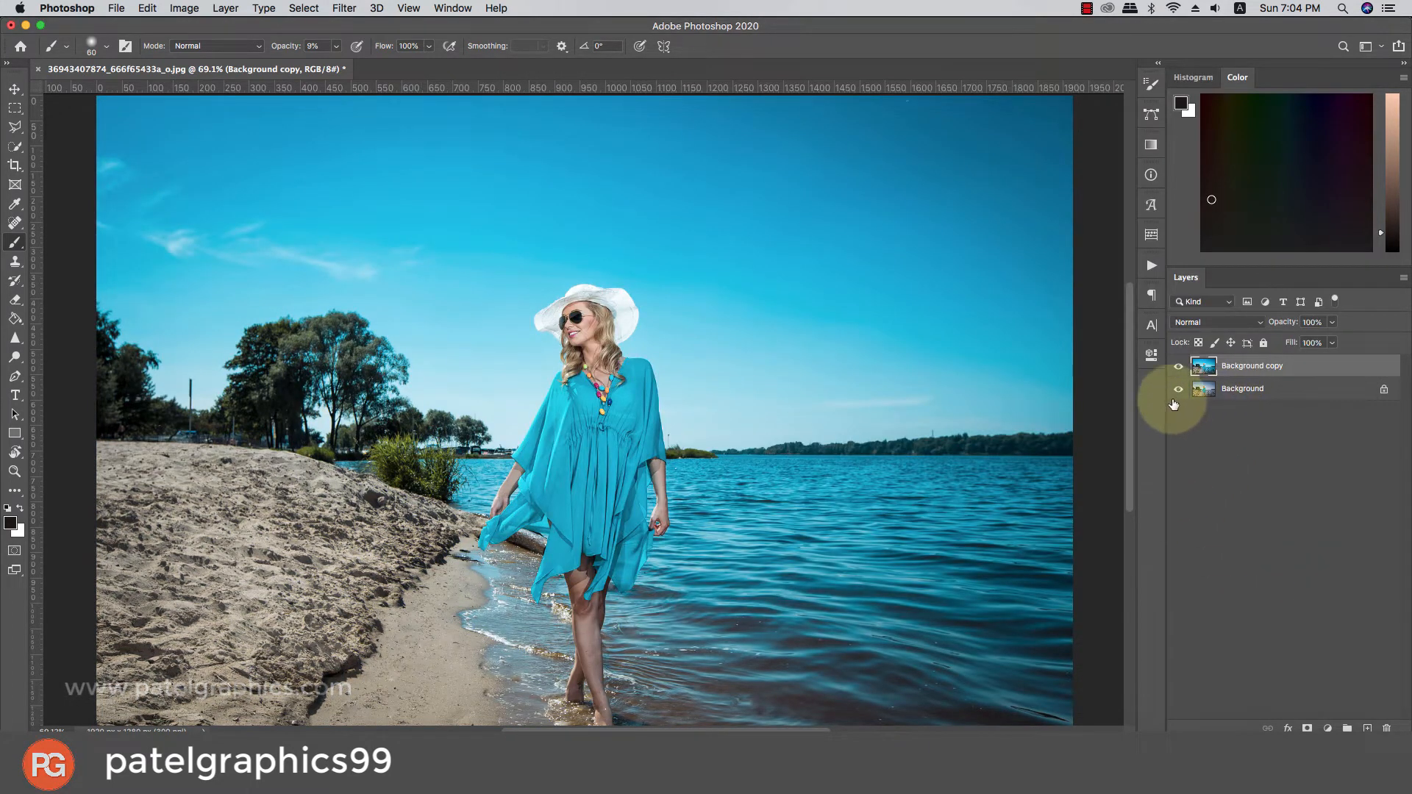
# Compare the graded photo with the original by toggling the Background copy layer's visibility.
pyautogui.click(1179, 367)
pyautogui.click(1179, 367)
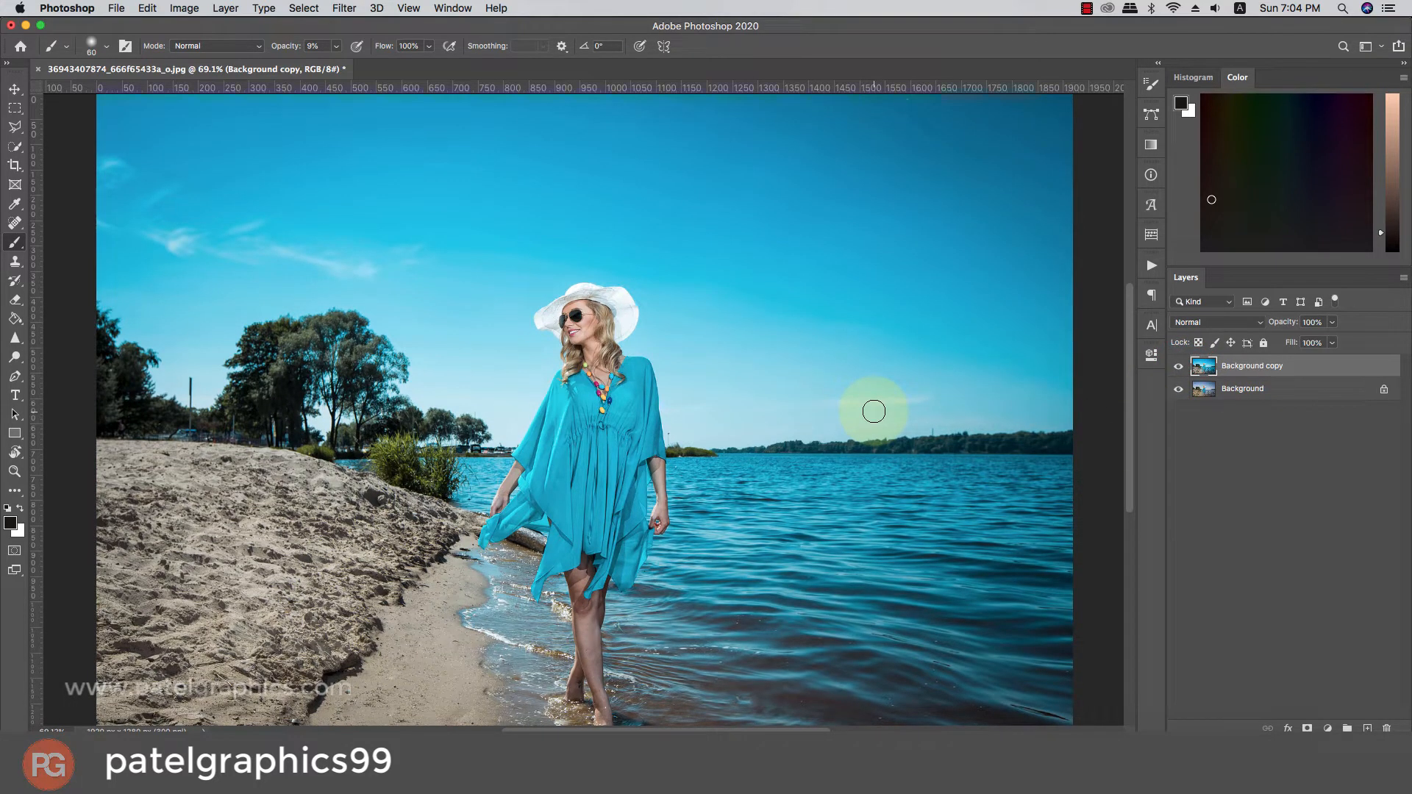
pyautogui.scroll(-5, 879, 405)
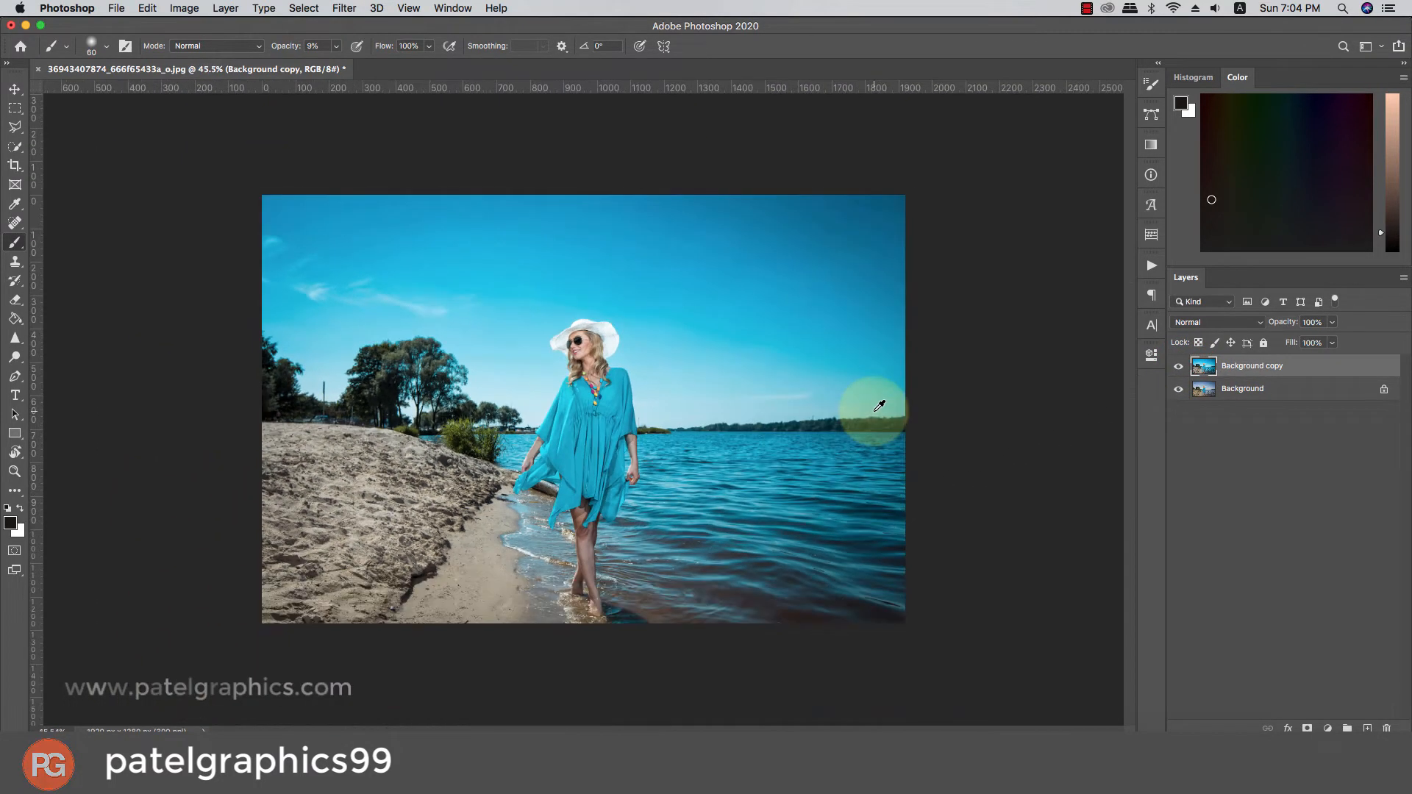
pyautogui.click(1178, 368)
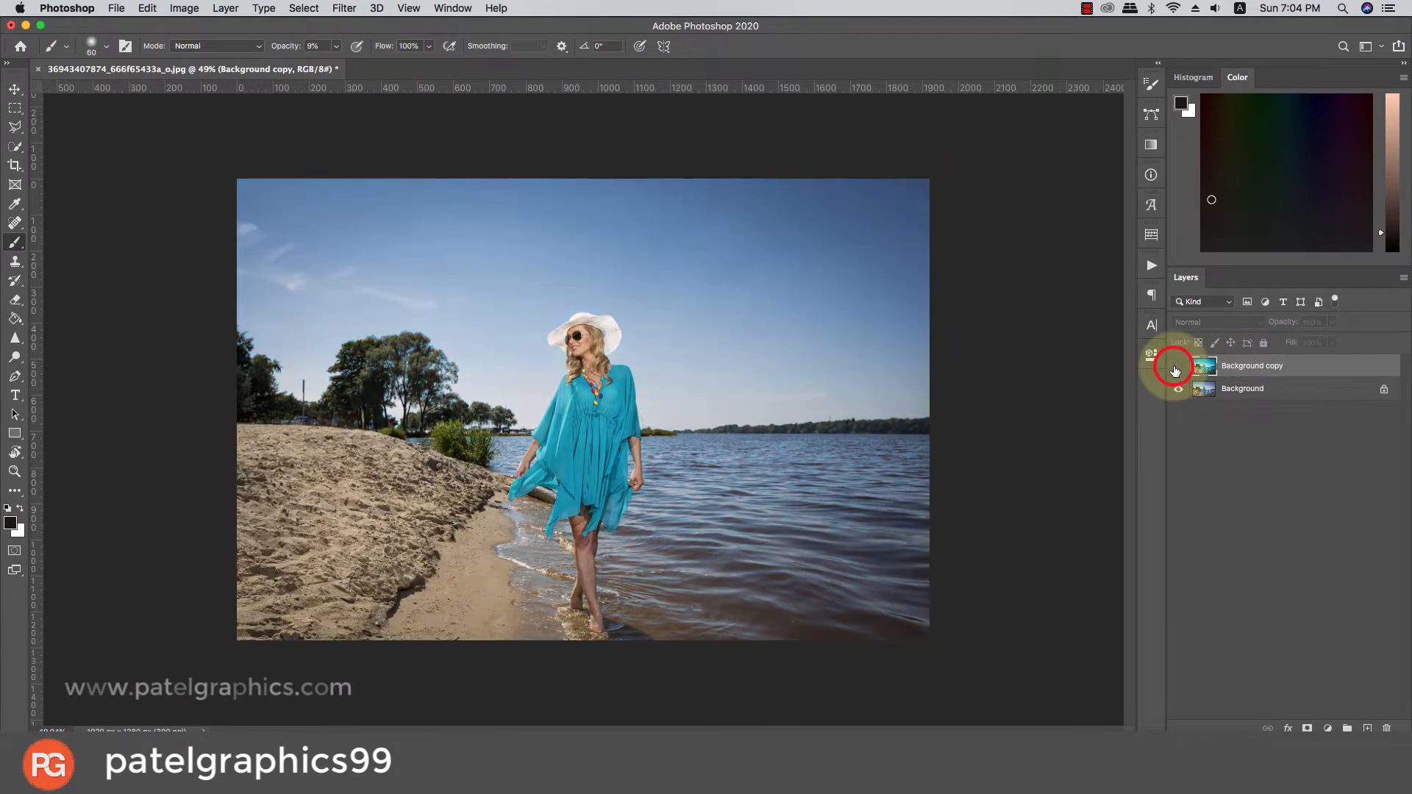
pyautogui.click(1178, 367)
pyautogui.click(1178, 367)
pyautogui.click(1177, 368)
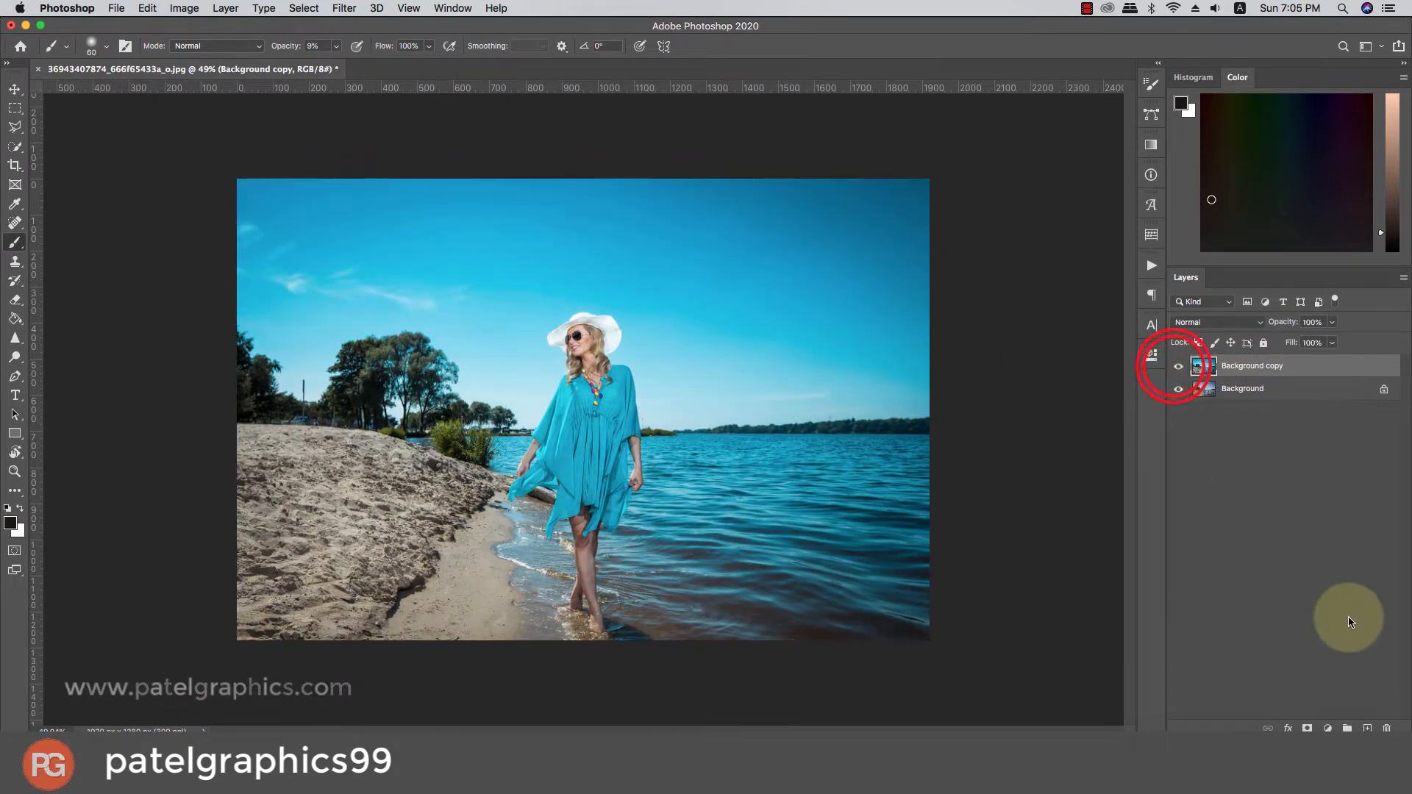
# Add a Color Lookup adjustment layer above Background copy and load the 2Strip.look 3D LUT.
pyautogui.click(1328, 727)
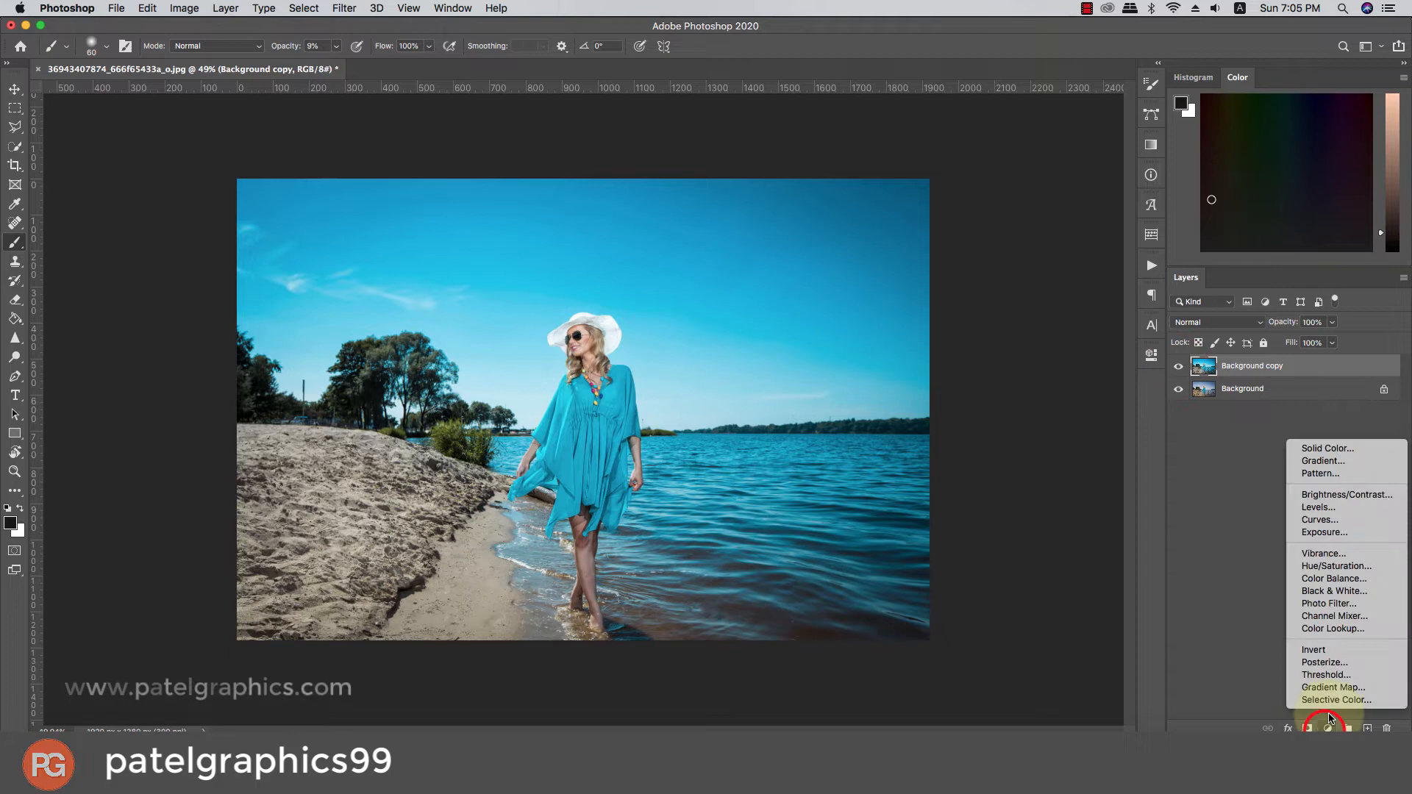
pyautogui.click(1335, 630)
pyautogui.click(1014, 399)
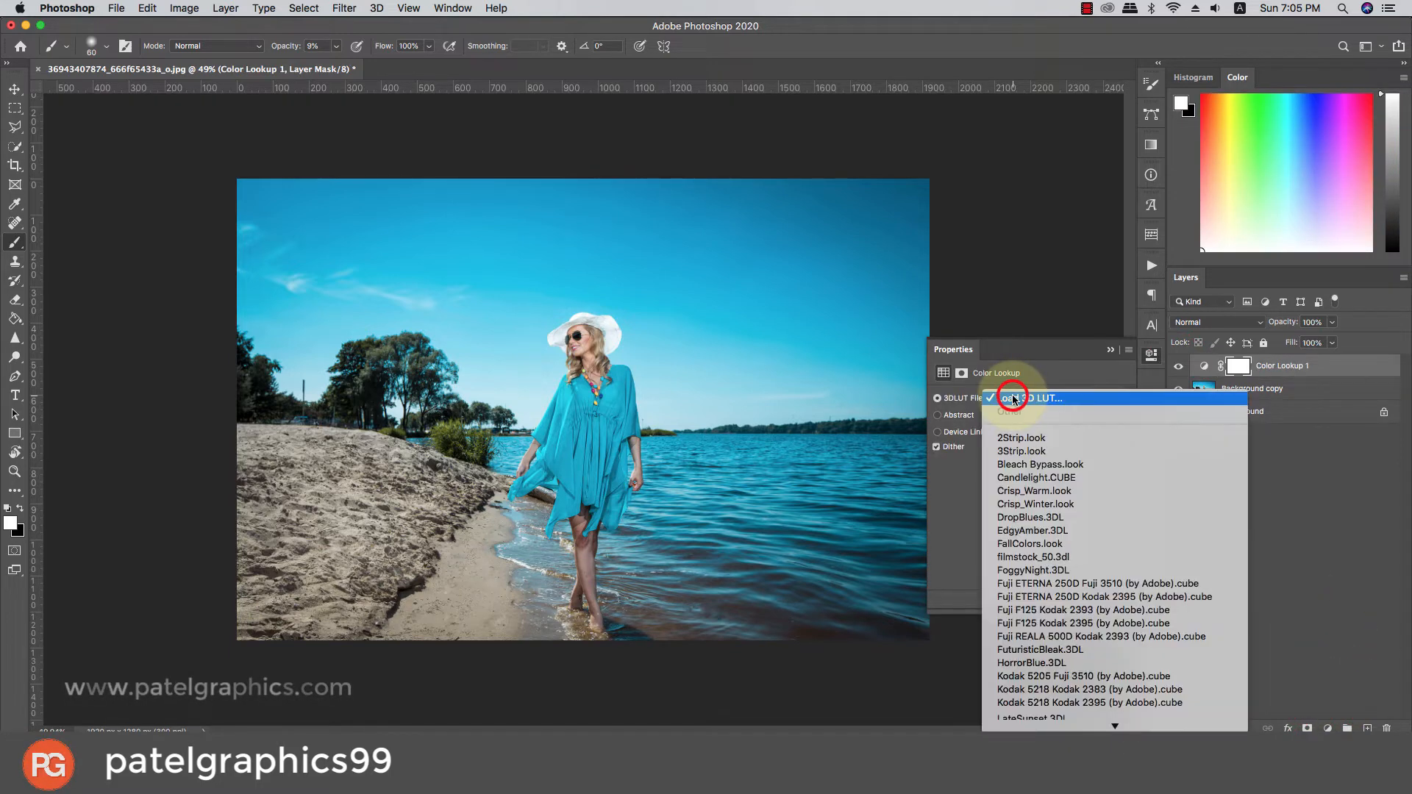
pyautogui.click(1019, 437)
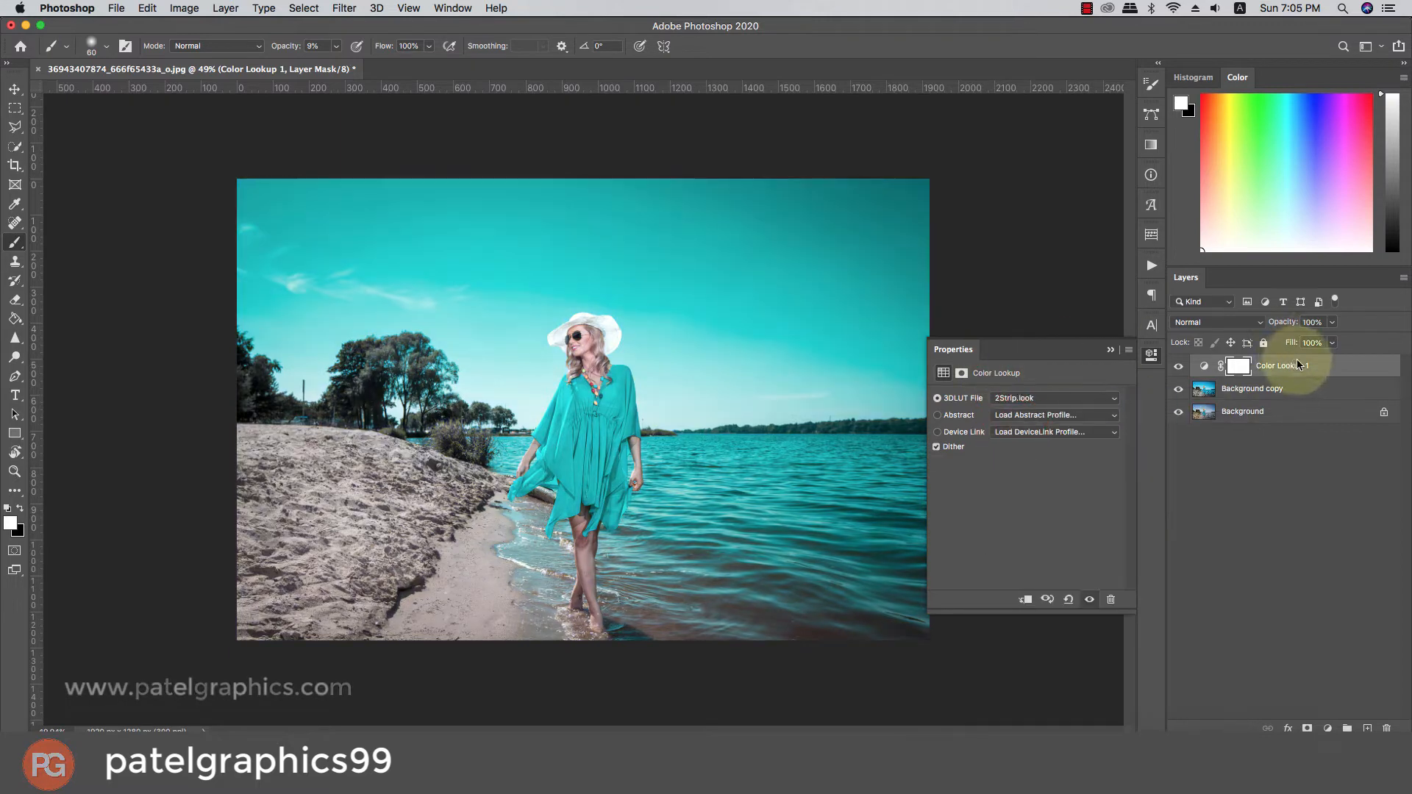
# Lower the Color Lookup layer's opacity to 38% and toggle its visibility to compare the effect.
pyautogui.moveTo(1332, 323); pyautogui.dragTo(1240, 351)
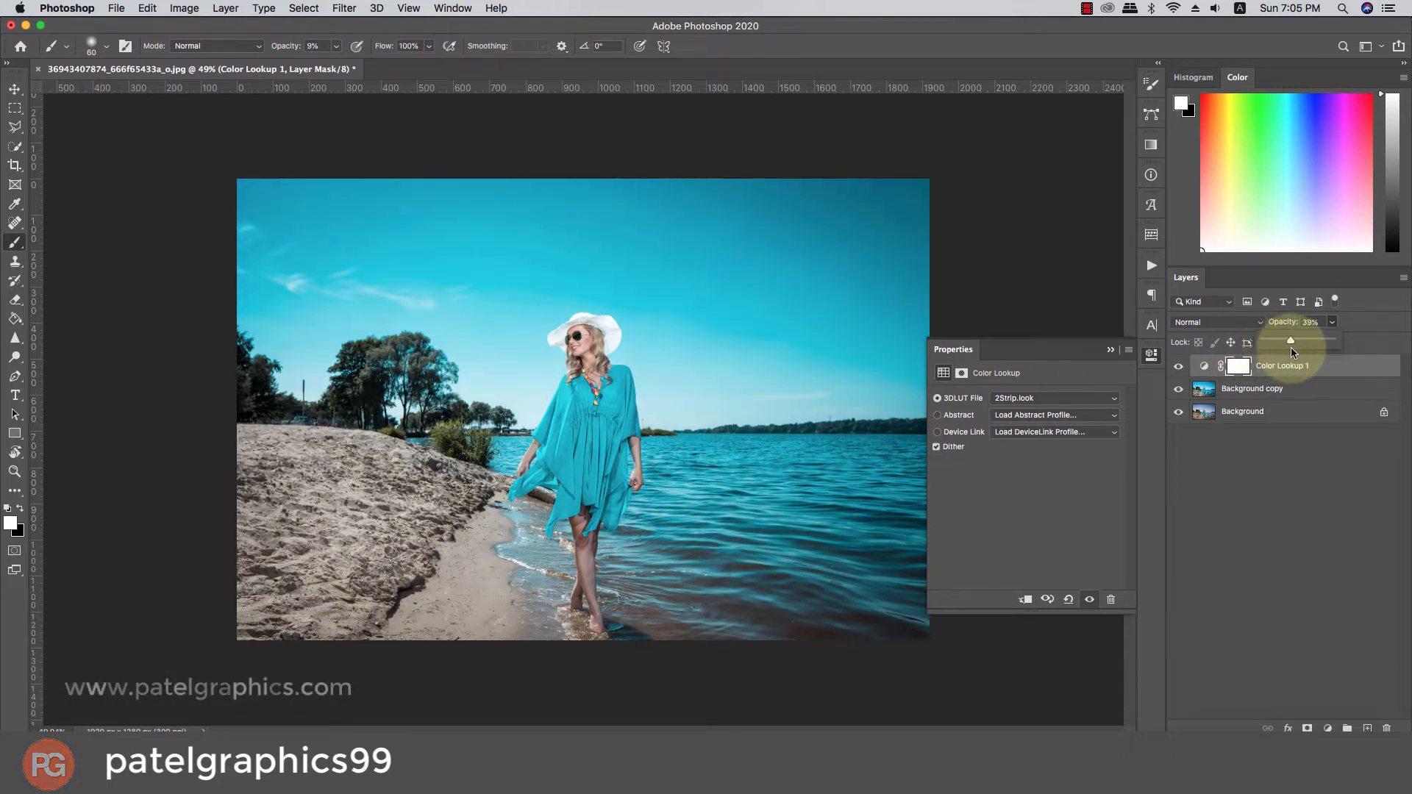
pyautogui.click(1179, 366)
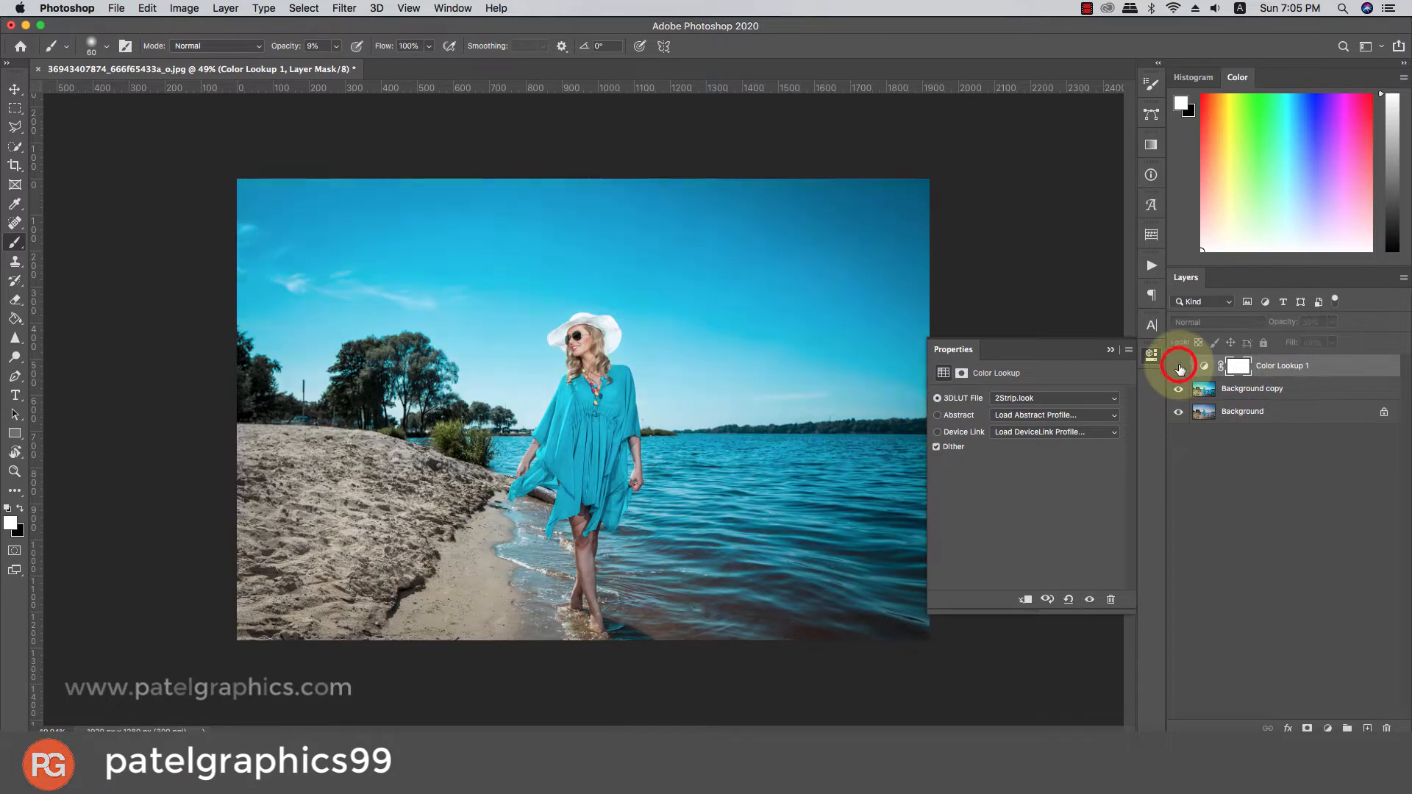
pyautogui.click(1179, 368)
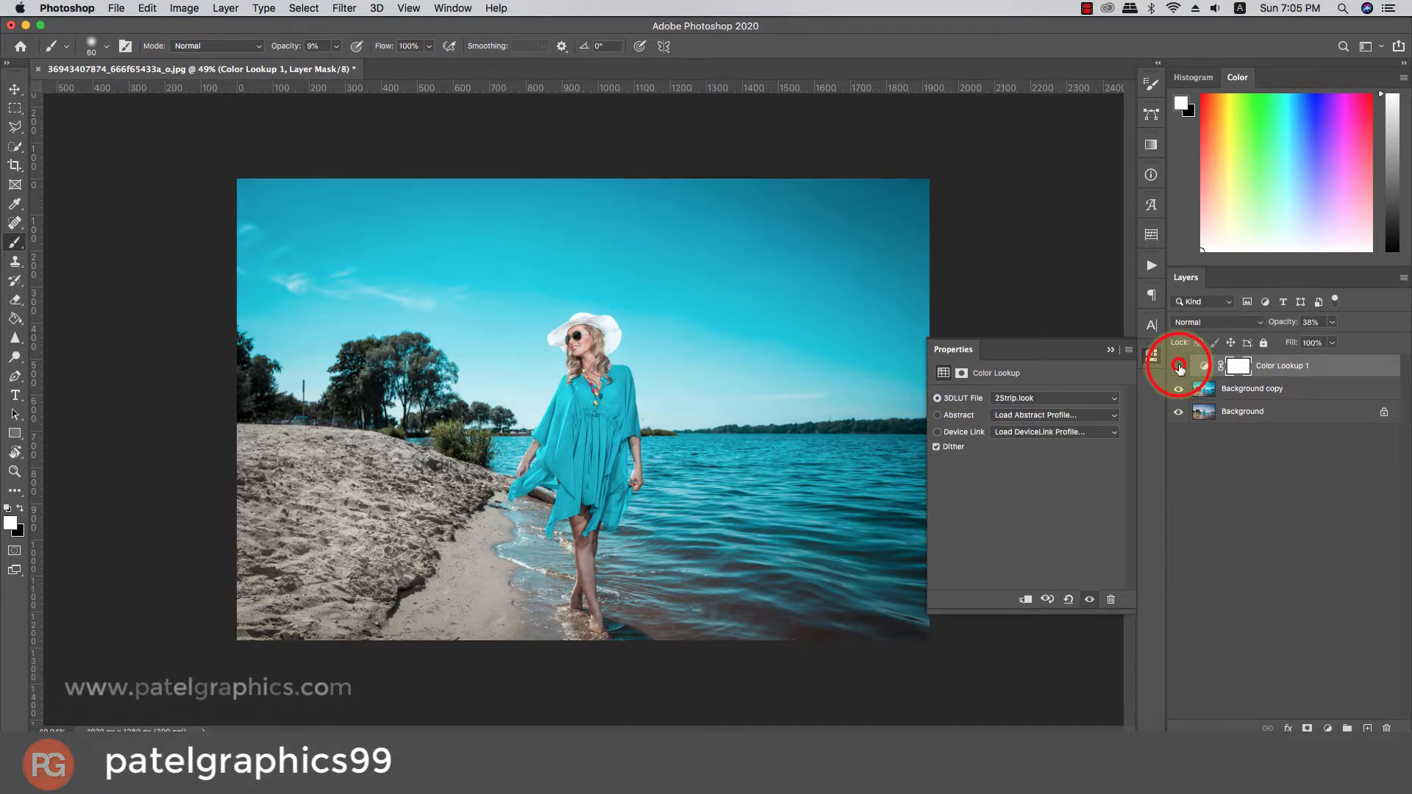
pyautogui.click(1180, 368)
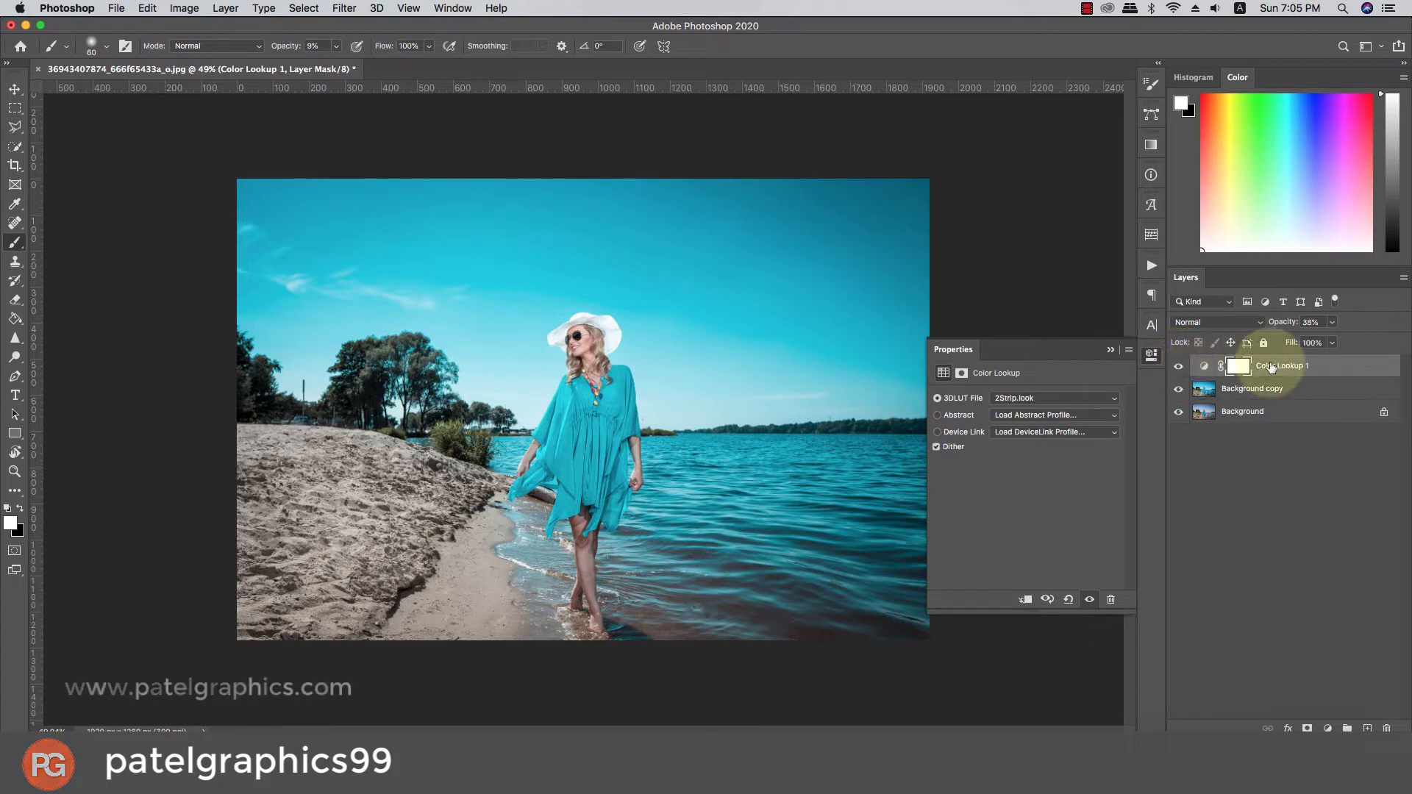
# Raise the Color Lookup 1 layer's opacity to 63% and switch its 3D LUT to 3Strip.look.
pyautogui.click(1295, 366)
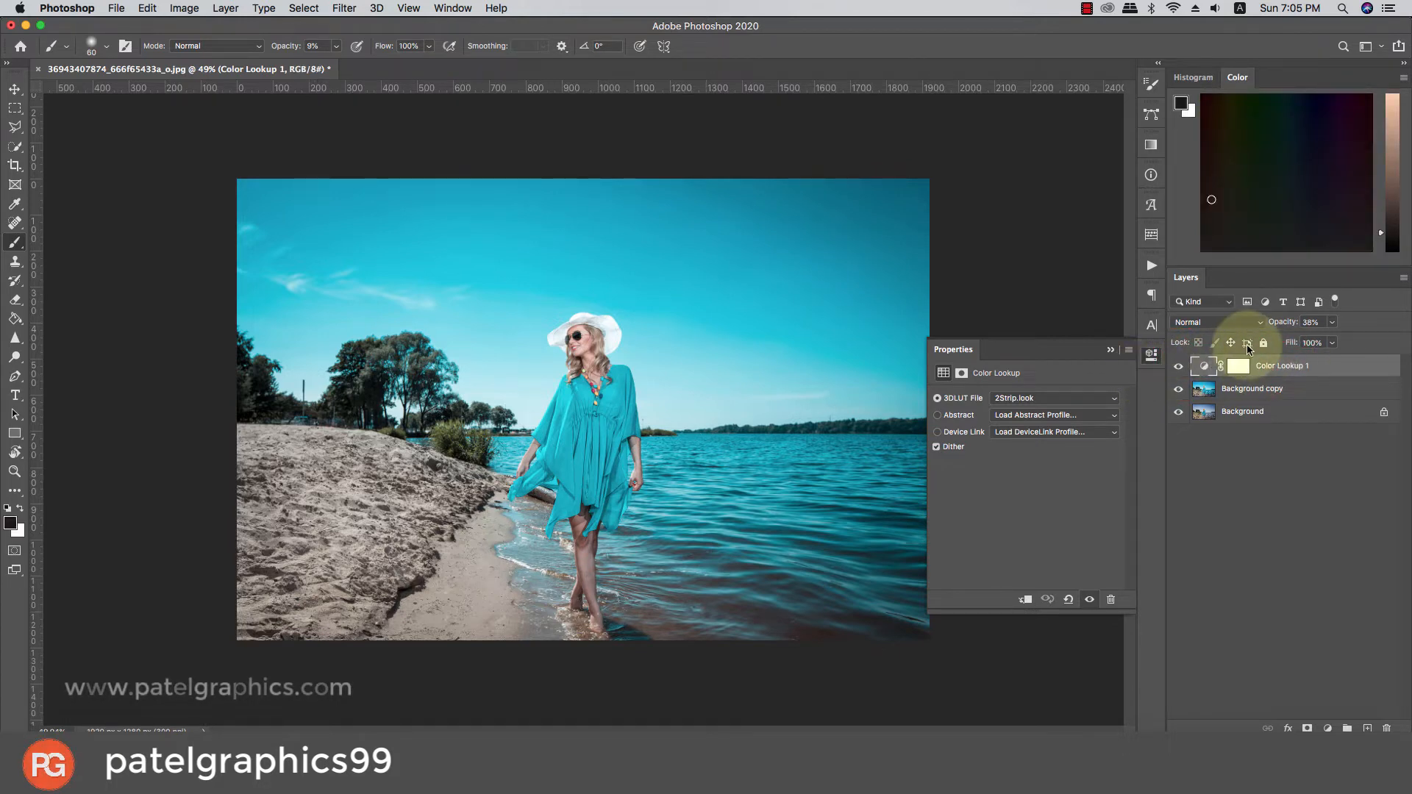
pyautogui.click(1332, 322)
pyautogui.moveTo(1332, 339); pyautogui.dragTo(1351, 339)
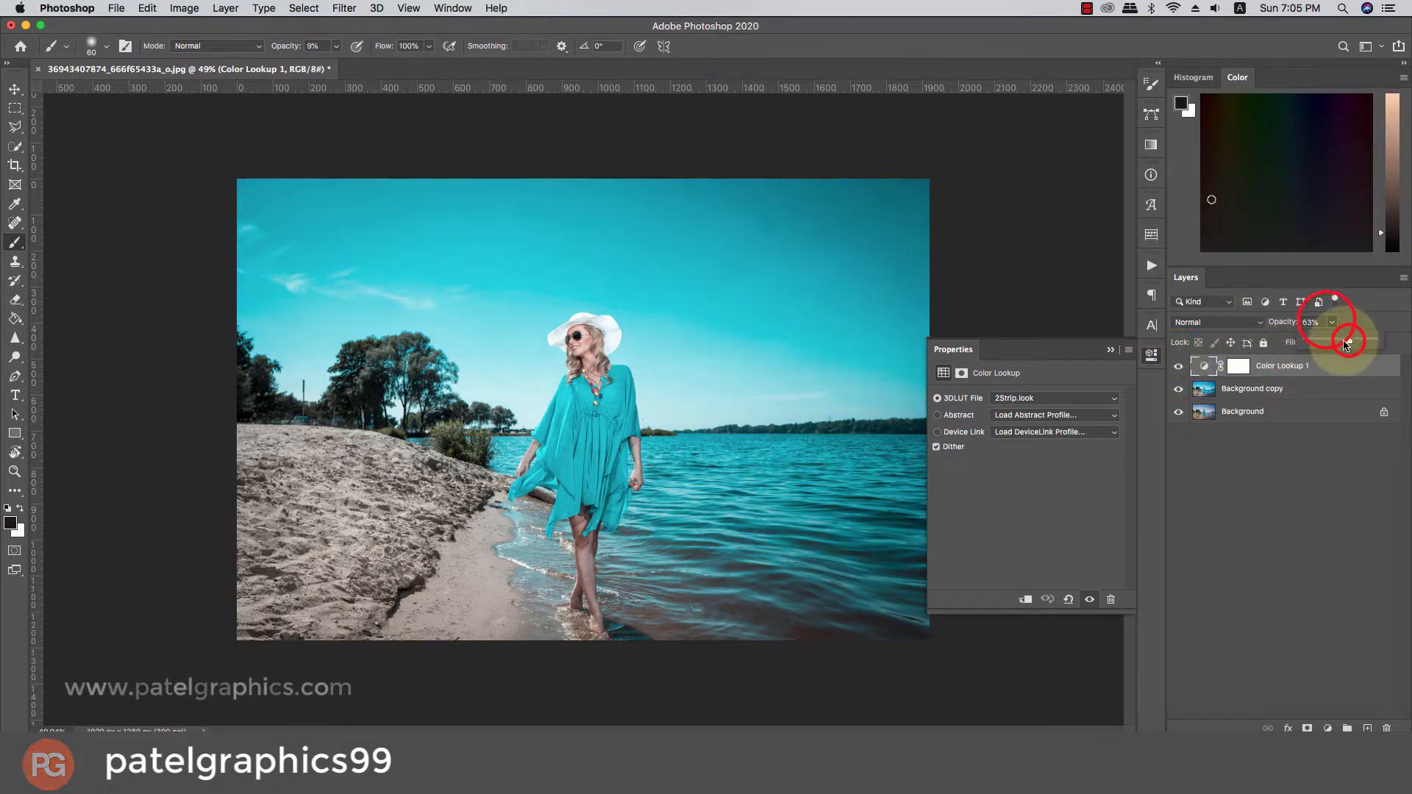
pyautogui.click(1026, 397)
pyautogui.click(1025, 408)
pyautogui.click(1025, 407)
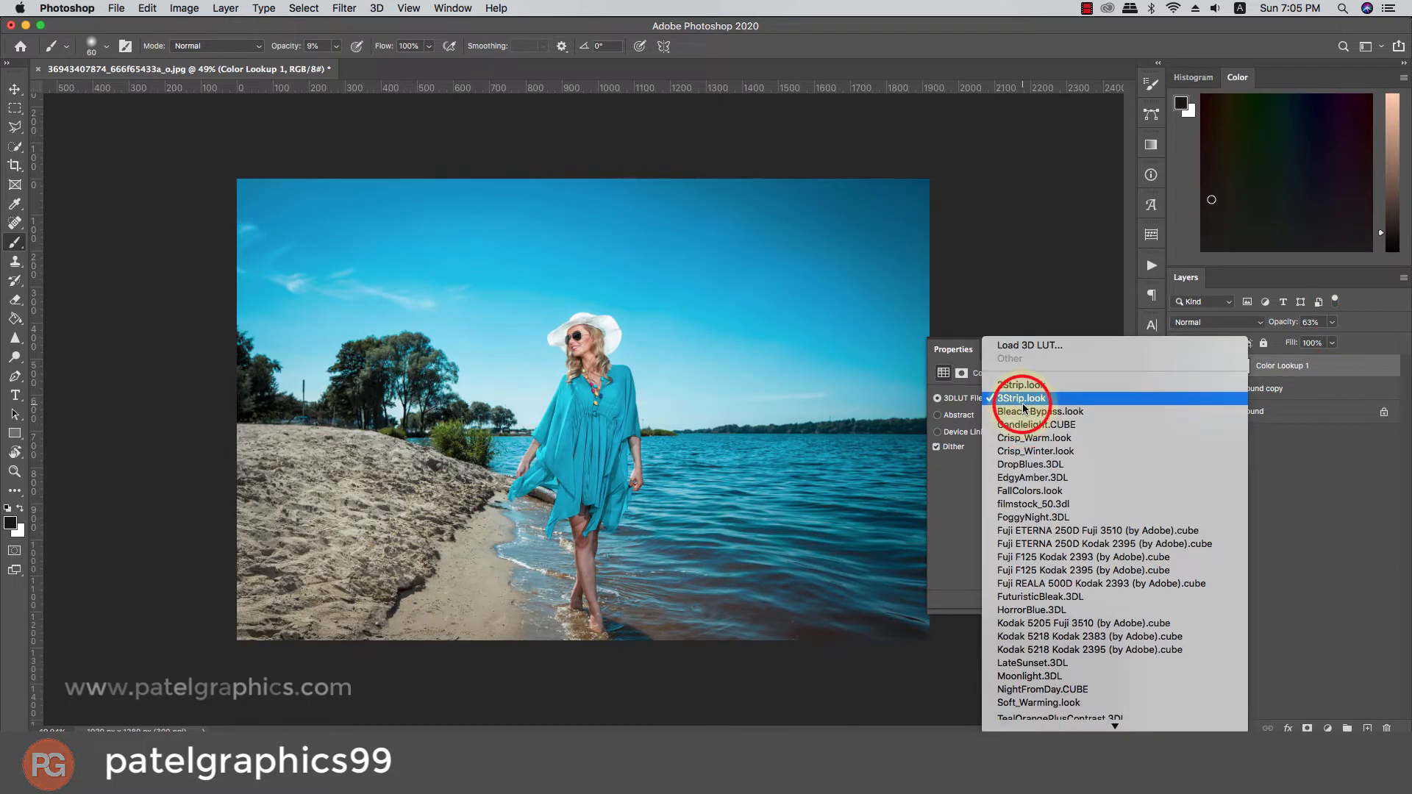
pyautogui.click(1025, 405)
# Reduce the Color Lookup 1 layer's opacity to 54% and compare the photo with and without it.
pyautogui.click(1331, 322)
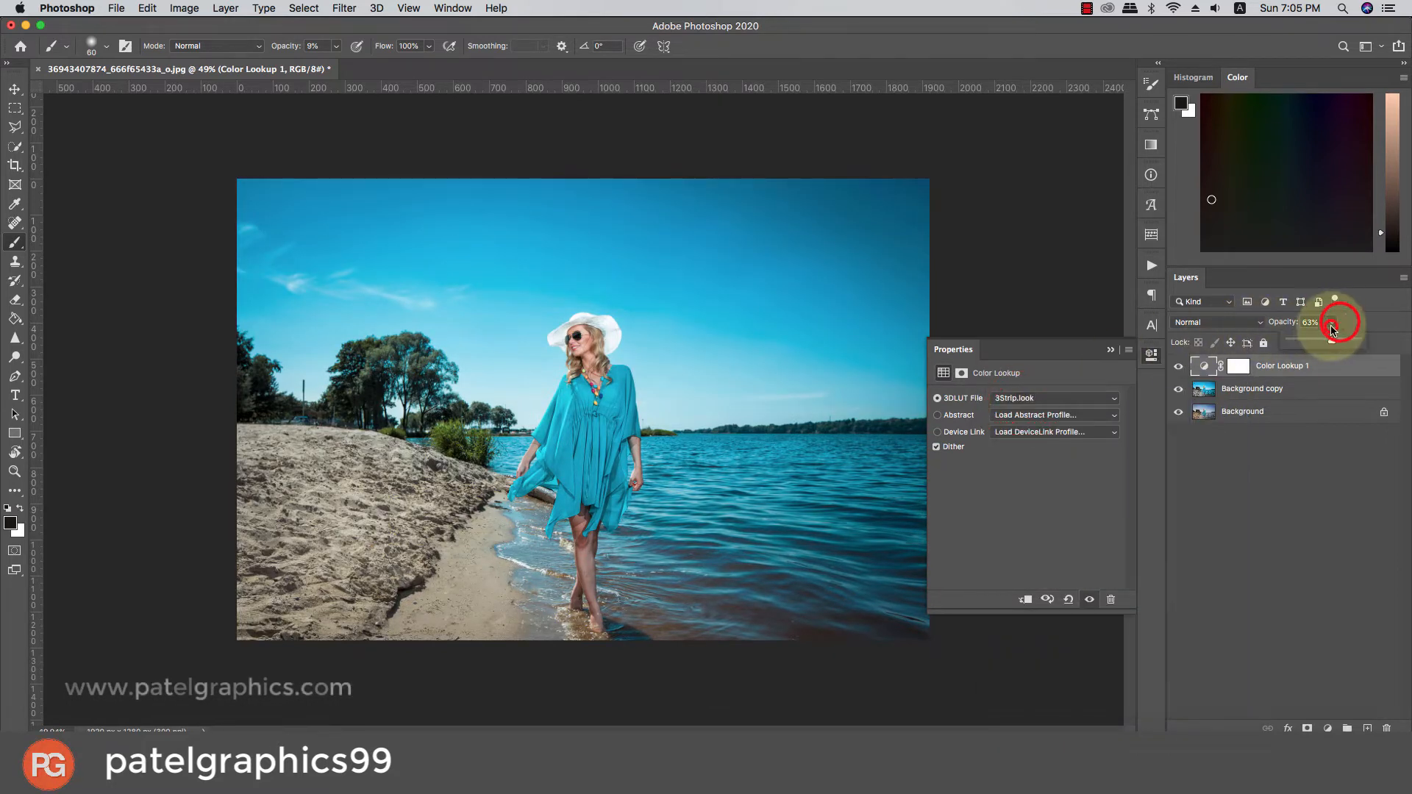
pyautogui.moveTo(1331, 343); pyautogui.dragTo(1318, 343)
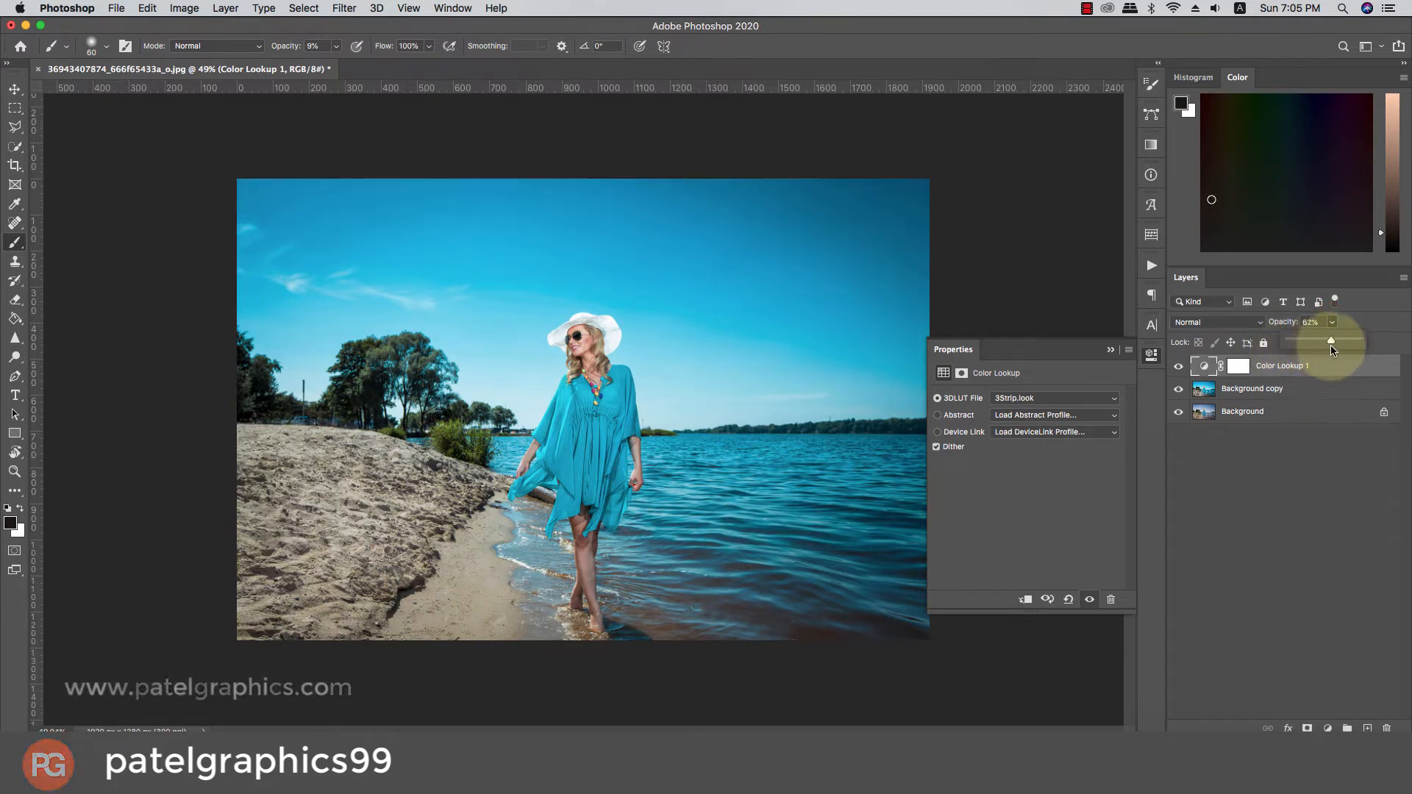
pyautogui.moveTo(1330, 346); pyautogui.dragTo(1326, 346)
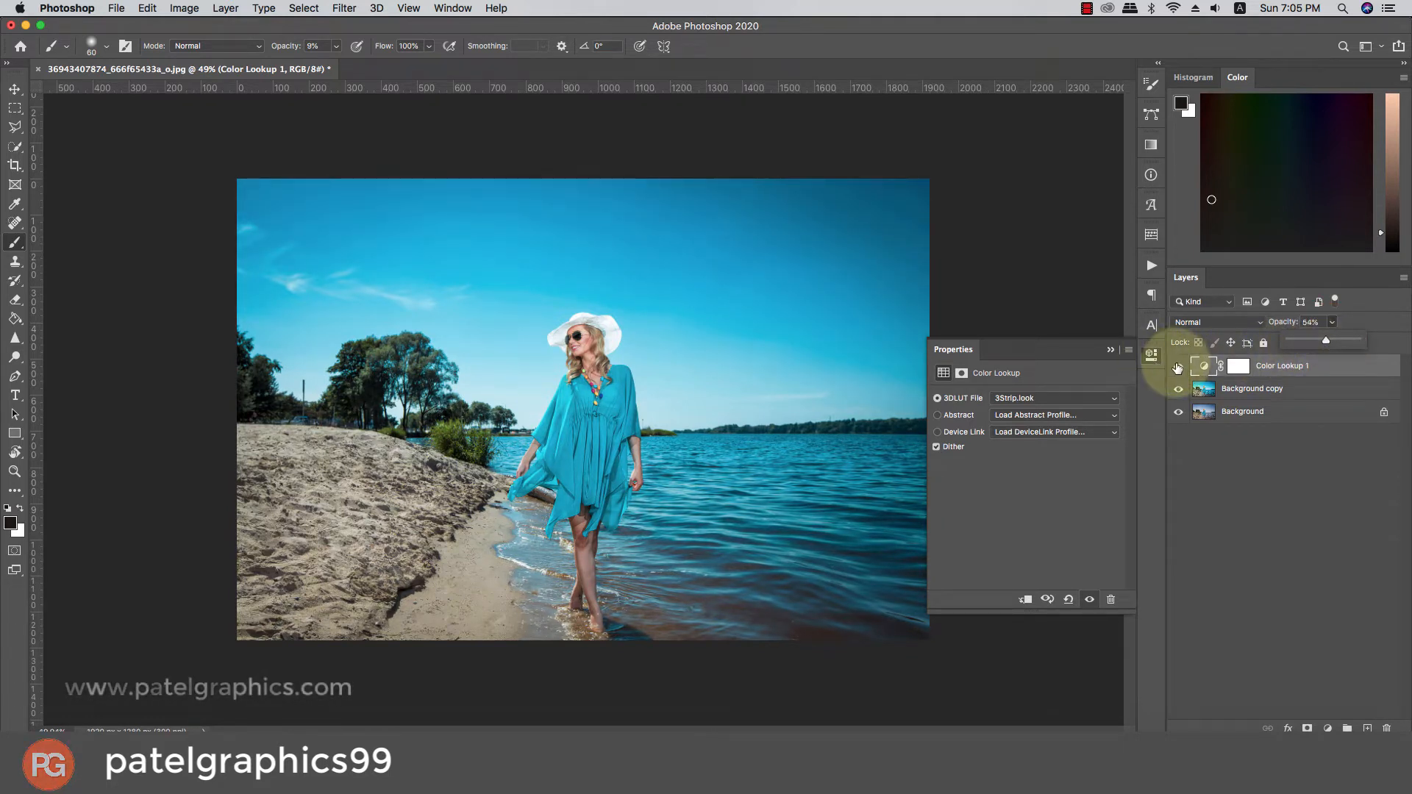
pyautogui.click(1178, 367)
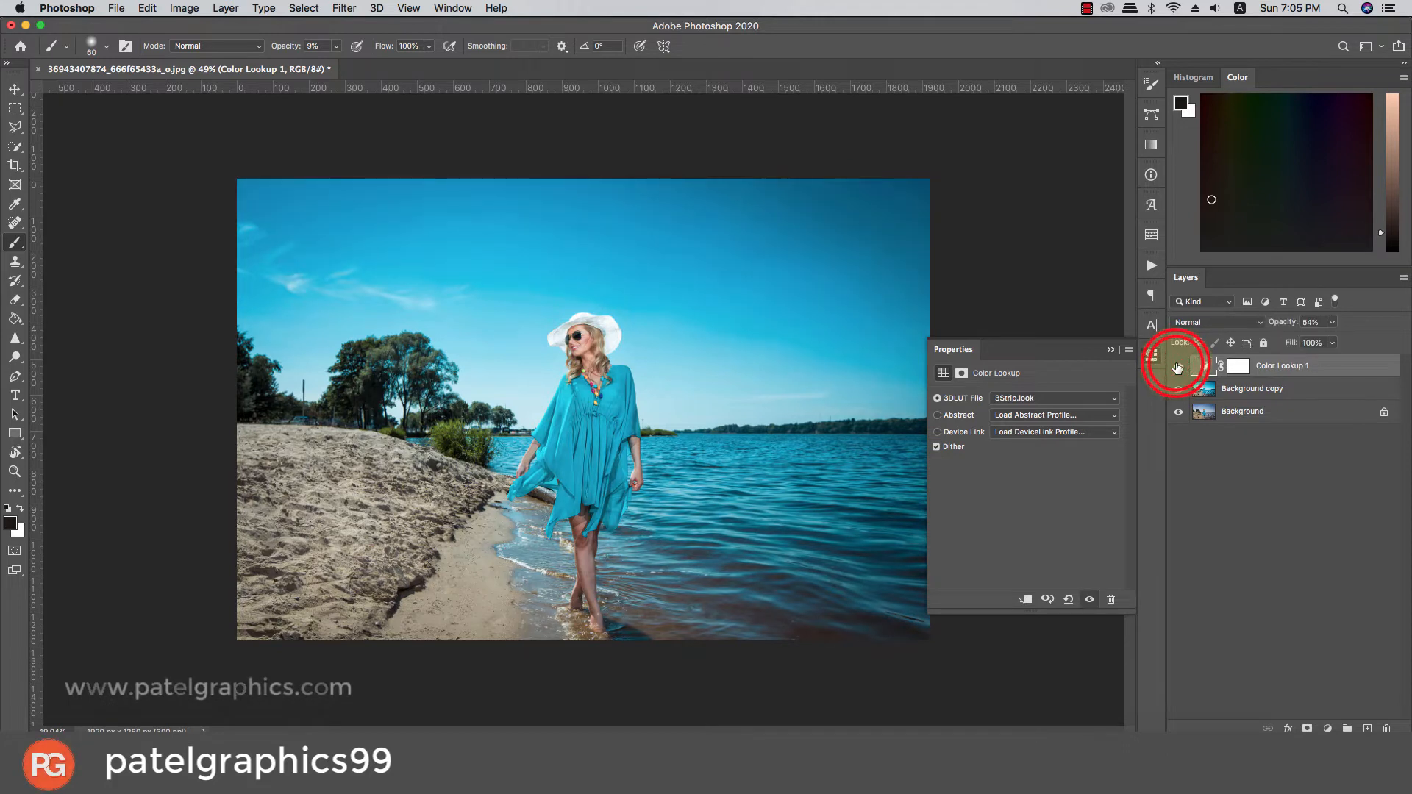
# Group the Color Lookup 1 and Background copy layers together.
pyautogui.click(1267, 373)
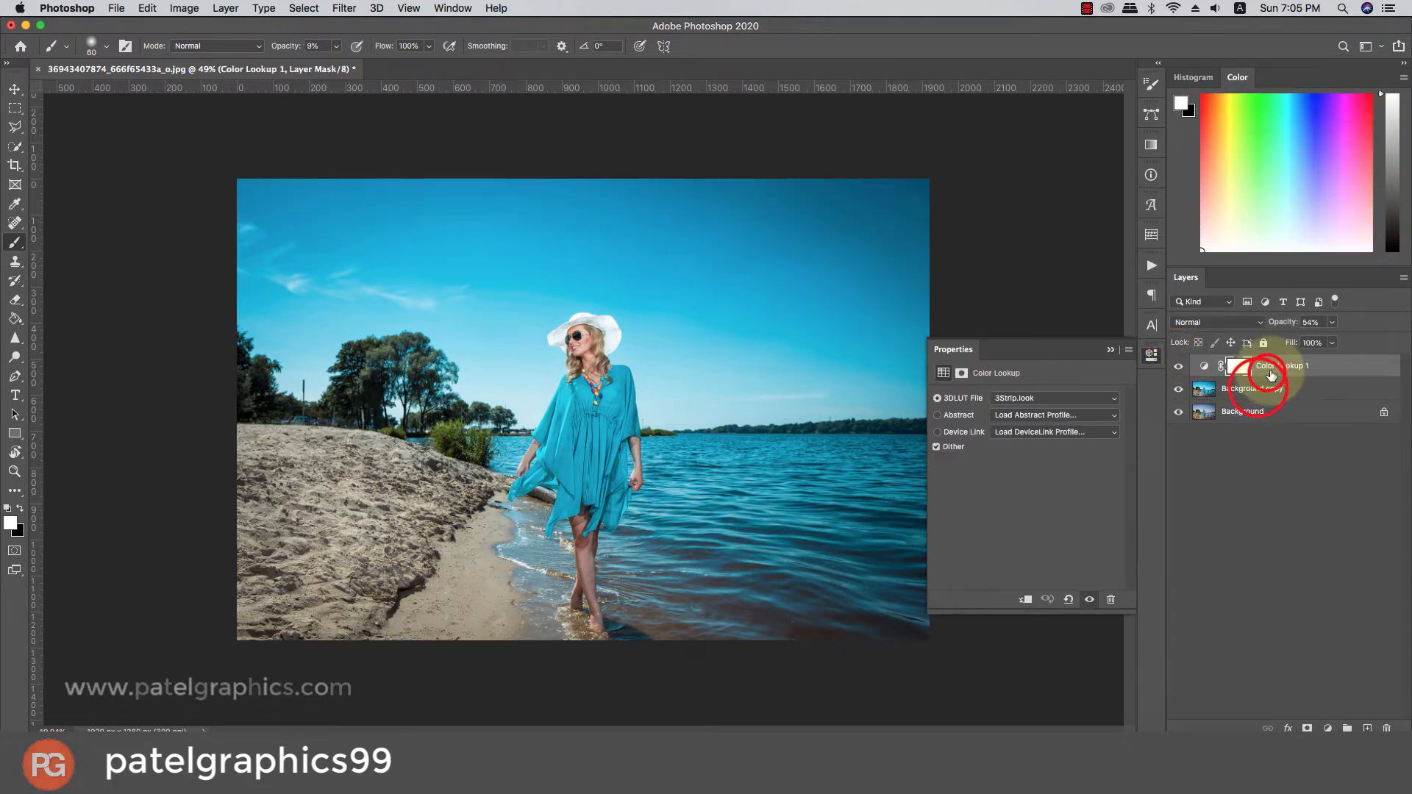
pyautogui.click(1112, 349)
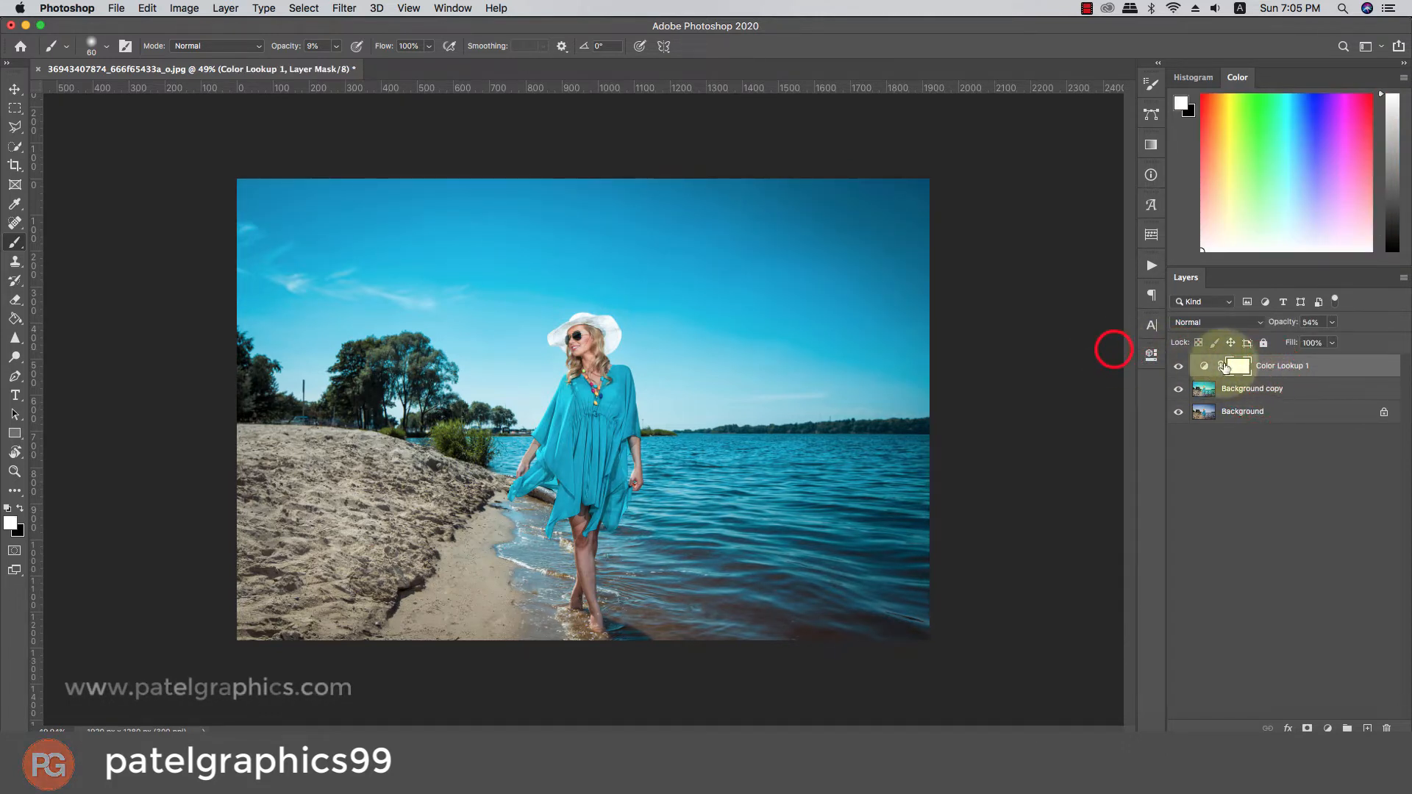
pyautogui.keyDown('shift'); pyautogui.click(1287, 390); pyautogui.keyUp('shift')
pyautogui.press('super+g')
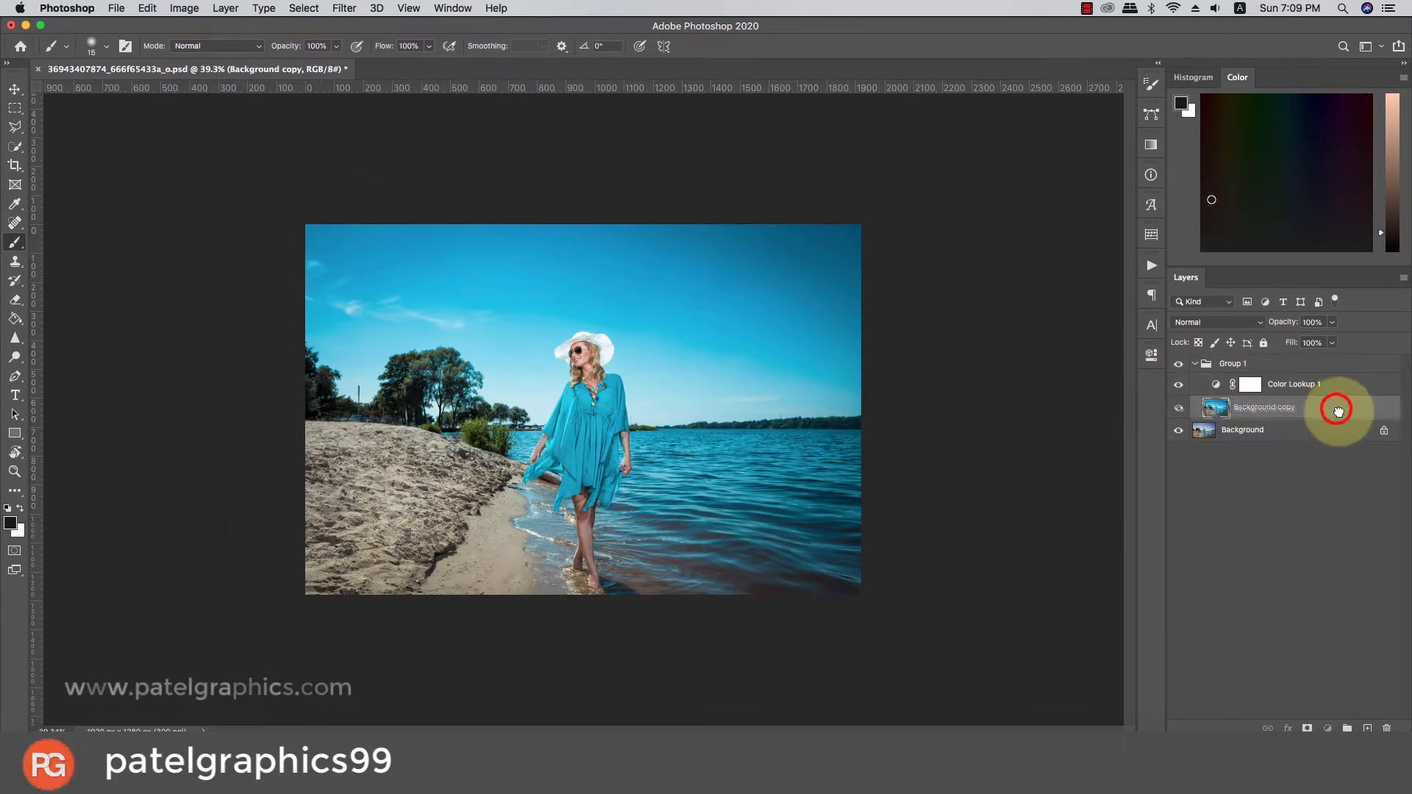
# Duplicate the Background copy layer inside the group and set the duplicate's blend mode to Screen.
pyautogui.moveTo(1338, 411); pyautogui.dragTo(1368, 727)
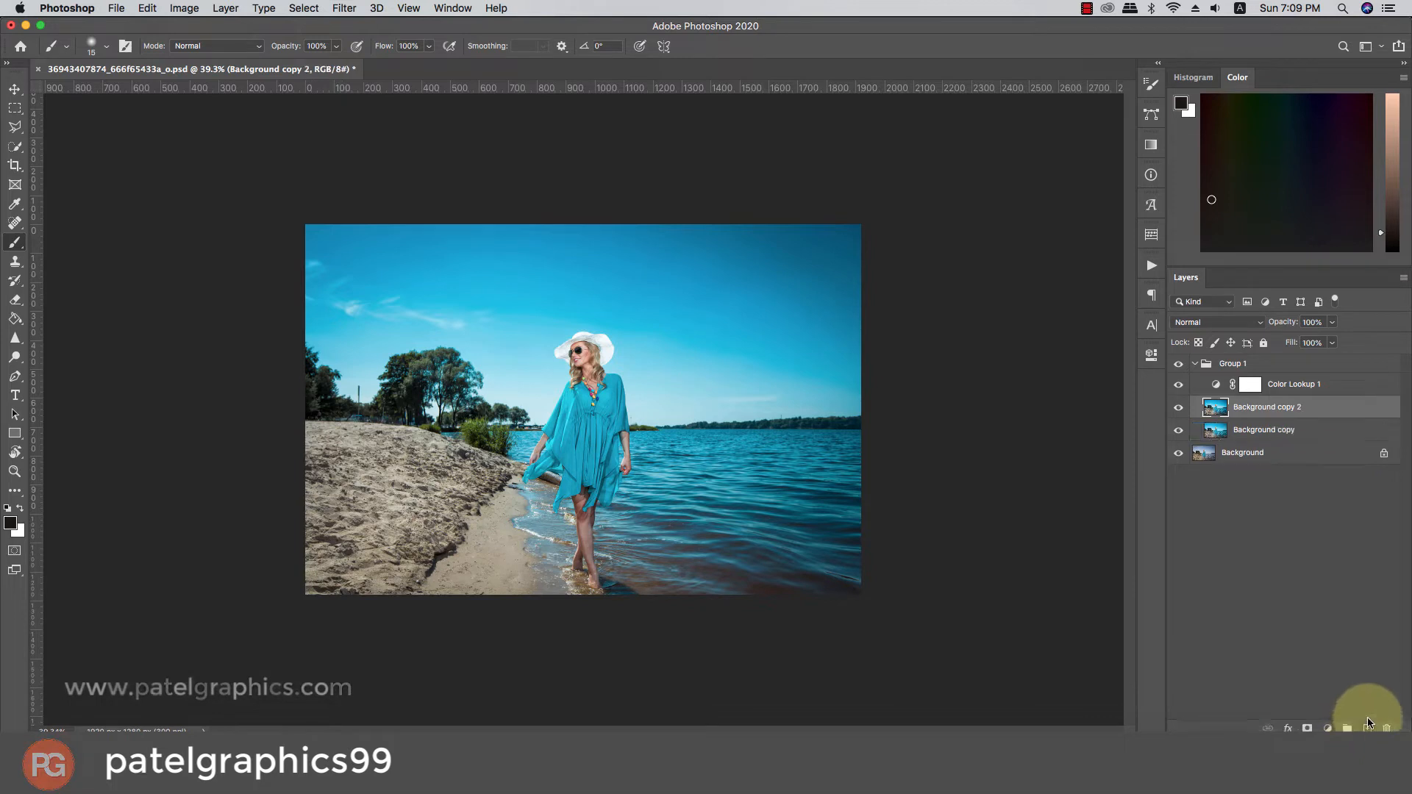
pyautogui.click(1210, 322)
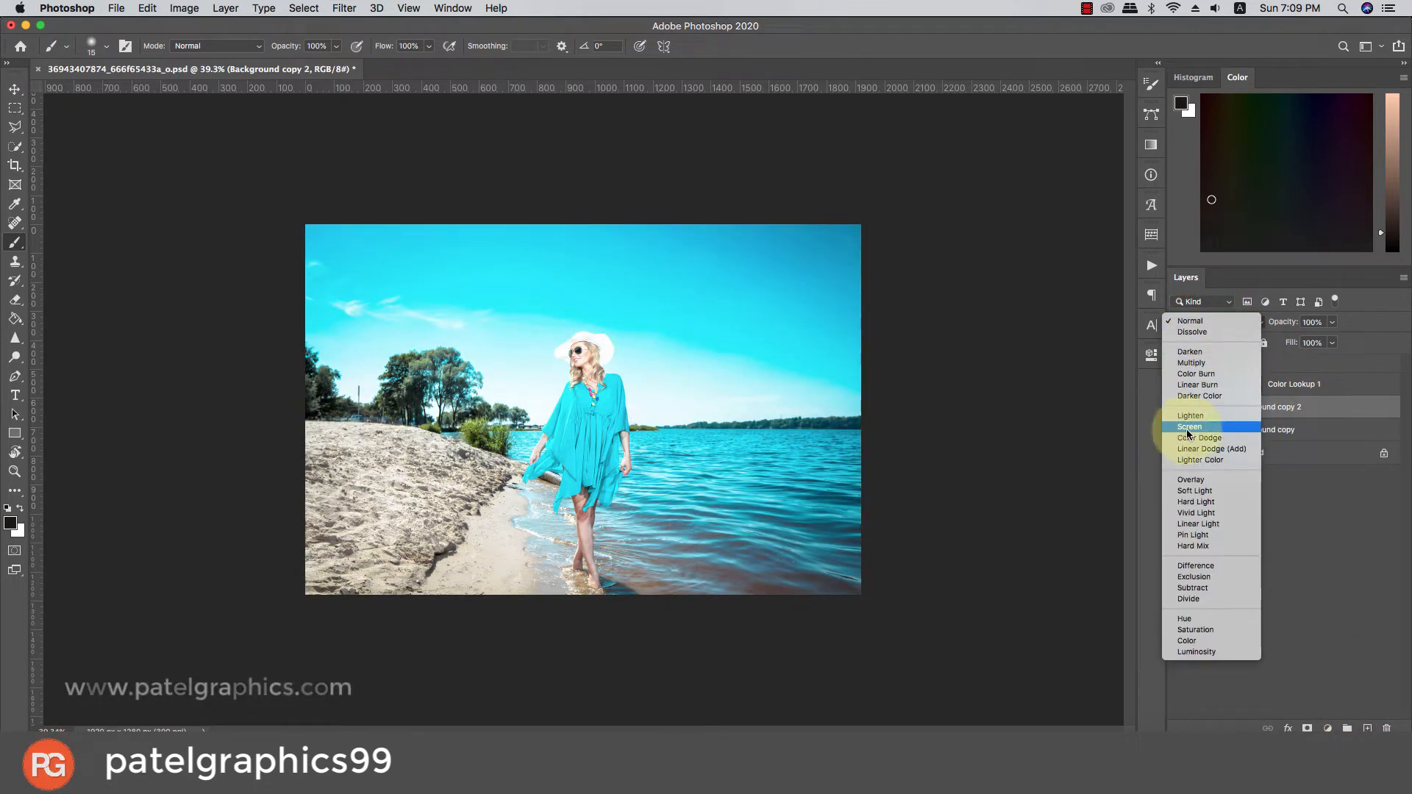
pyautogui.click(1193, 428)
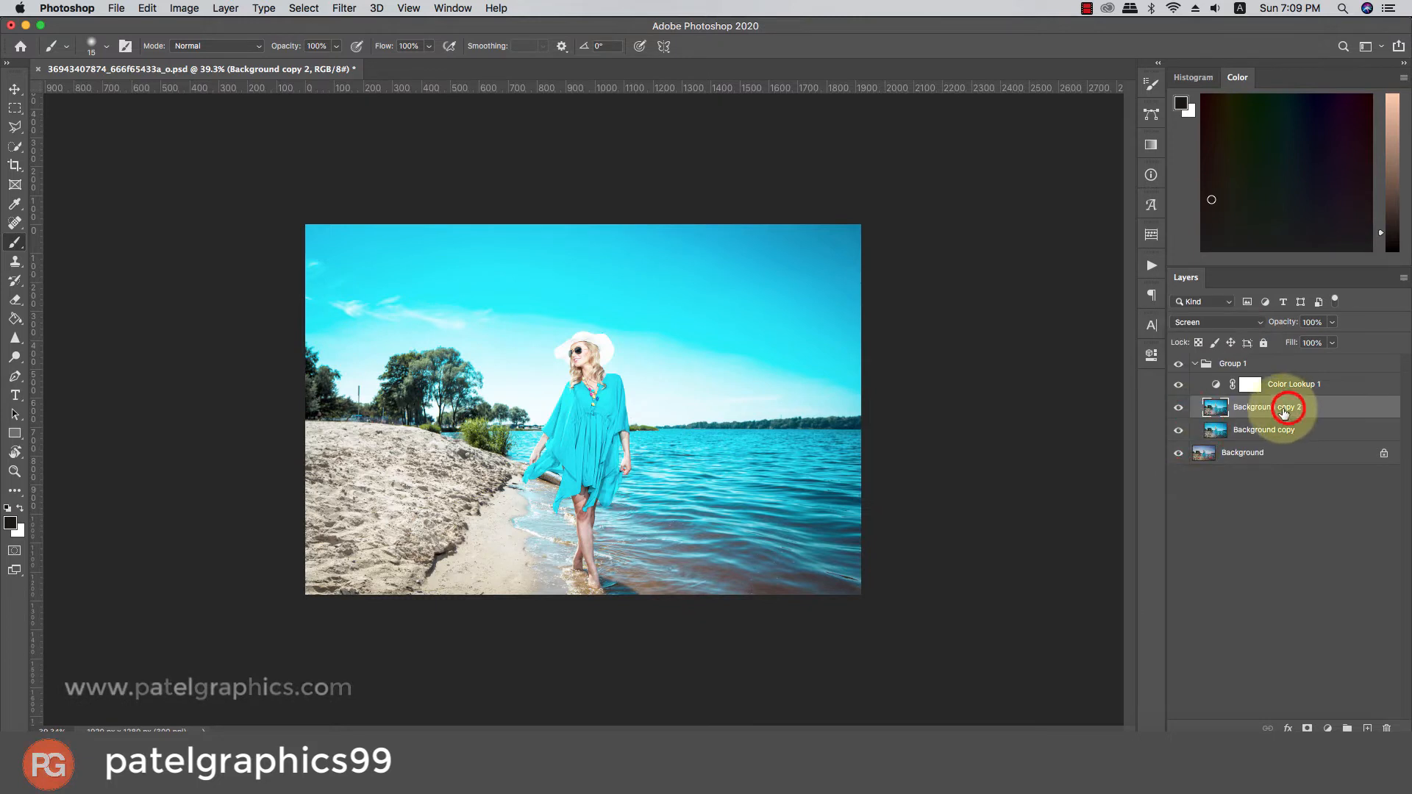
# Add a layer mask to Background copy 2 and invert it to black to hide the brightening.
pyautogui.click(1305, 728)
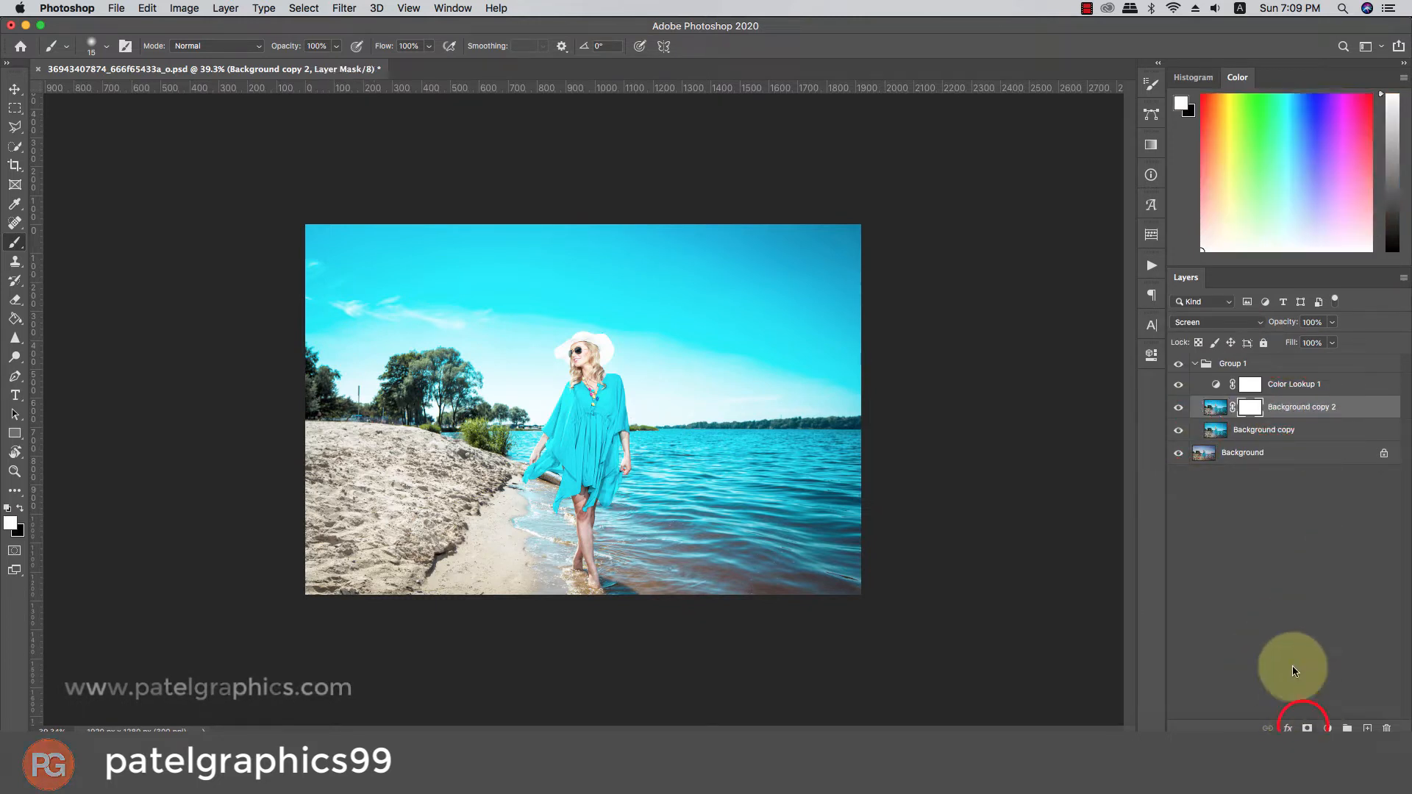
pyautogui.press('super+i')
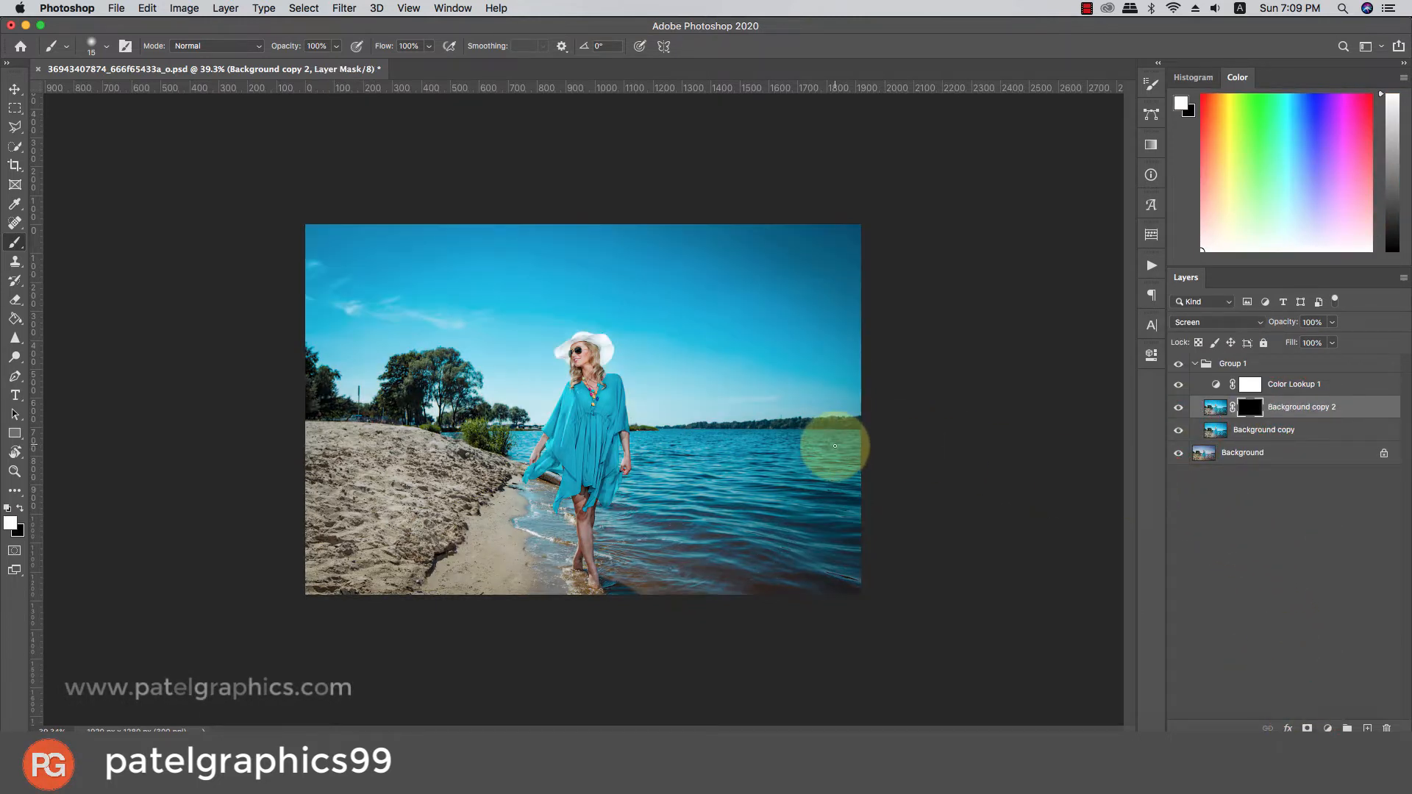
# Paint white with a small brush on the Background copy 2 mask to brighten the thigh below the dress hem.
pyautogui.click(15, 243)
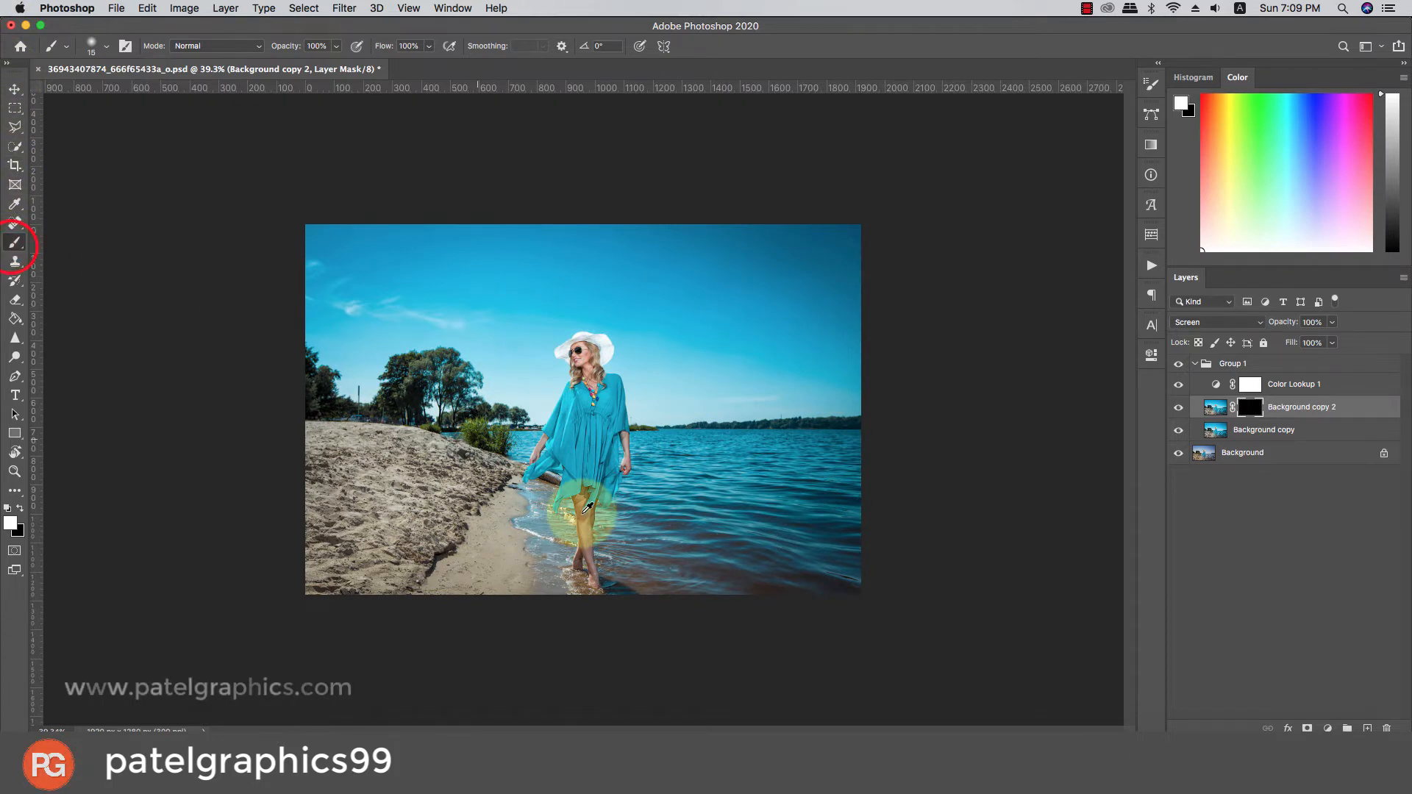
pyautogui.scroll(10, 630, 567)
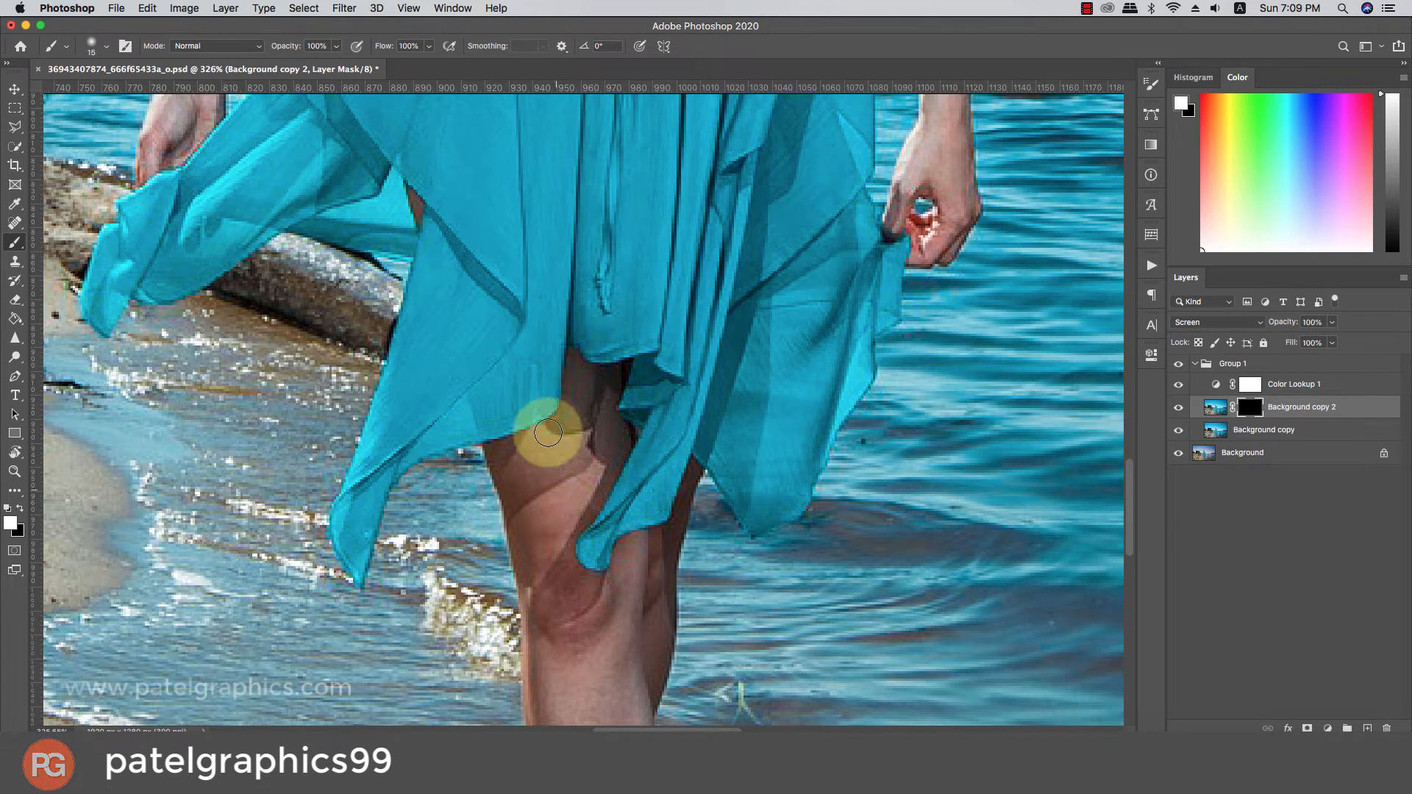
pyautogui.press('[')
pyautogui.press('[')
pyautogui.moveTo(573, 355)
pyautogui.mouseDown()
pyautogui.moveTo(561, 403)
pyautogui.moveTo(510, 447)
pyautogui.moveTo(504, 473)
pyautogui.moveTo(530, 687)
pyautogui.mouseUp()
pyautogui.press(']')
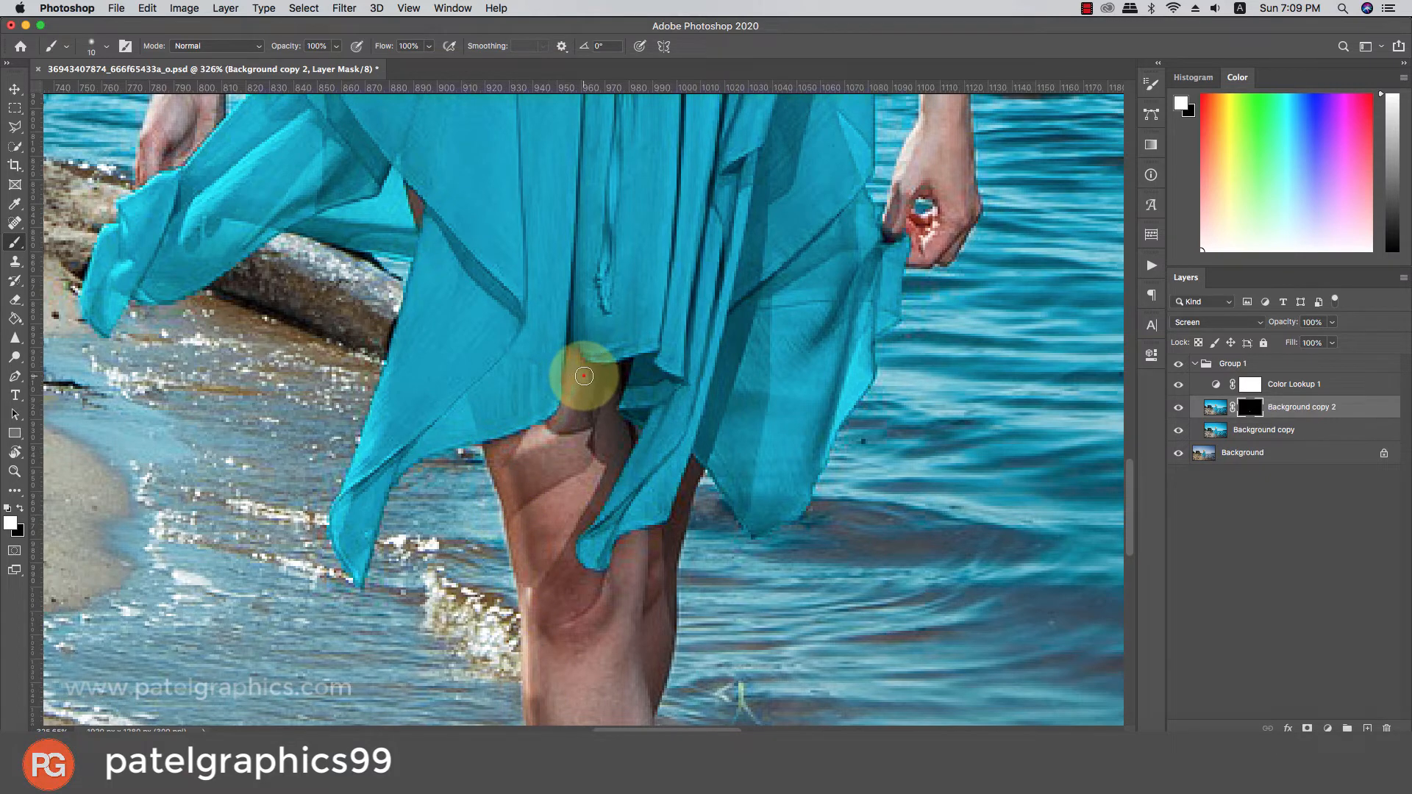
pyautogui.moveTo(584, 376)
pyautogui.mouseDown()
pyautogui.moveTo(620, 373)
pyautogui.moveTo(606, 422)
pyautogui.moveTo(624, 432)
pyautogui.moveTo(563, 541)
pyautogui.moveTo(577, 580)
pyautogui.moveTo(592, 580)
pyautogui.mouseUp()
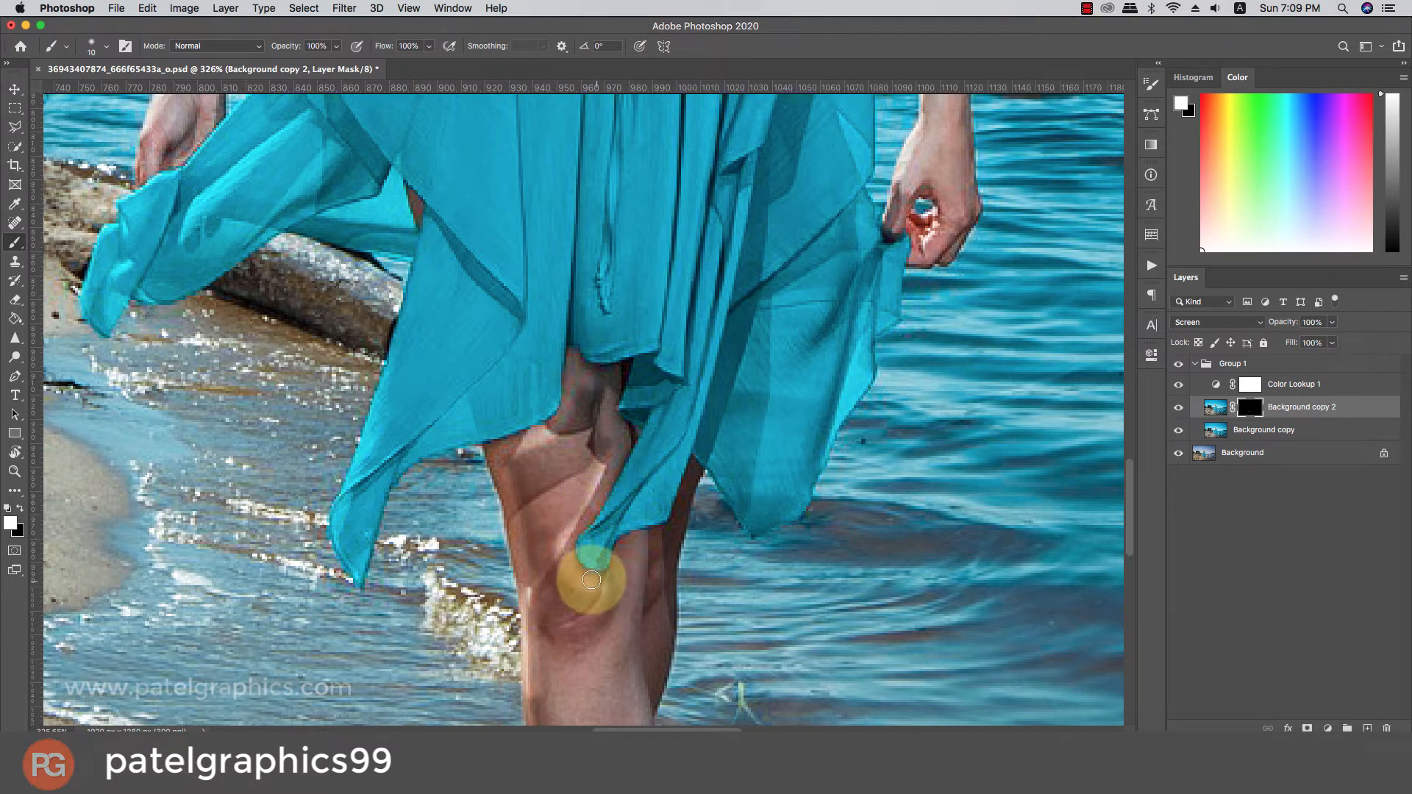
pyautogui.press(']')
pyautogui.press(']')
pyautogui.moveTo(576, 482)
pyautogui.mouseDown()
pyautogui.moveTo(574, 426)
pyautogui.moveTo(540, 579)
pyautogui.moveTo(531, 471)
pyautogui.moveTo(567, 445)
pyautogui.moveTo(534, 520)
pyautogui.moveTo(532, 488)
pyautogui.mouseUp()
# Paint white on the mask over the front knee and the rear leg beside it, varying the brush size for the narrow areas.
pyautogui.press('[')
pyautogui.press('[')
pyautogui.scroll(-2, 540, 581)
pyautogui.scroll(-2, 540, 577)
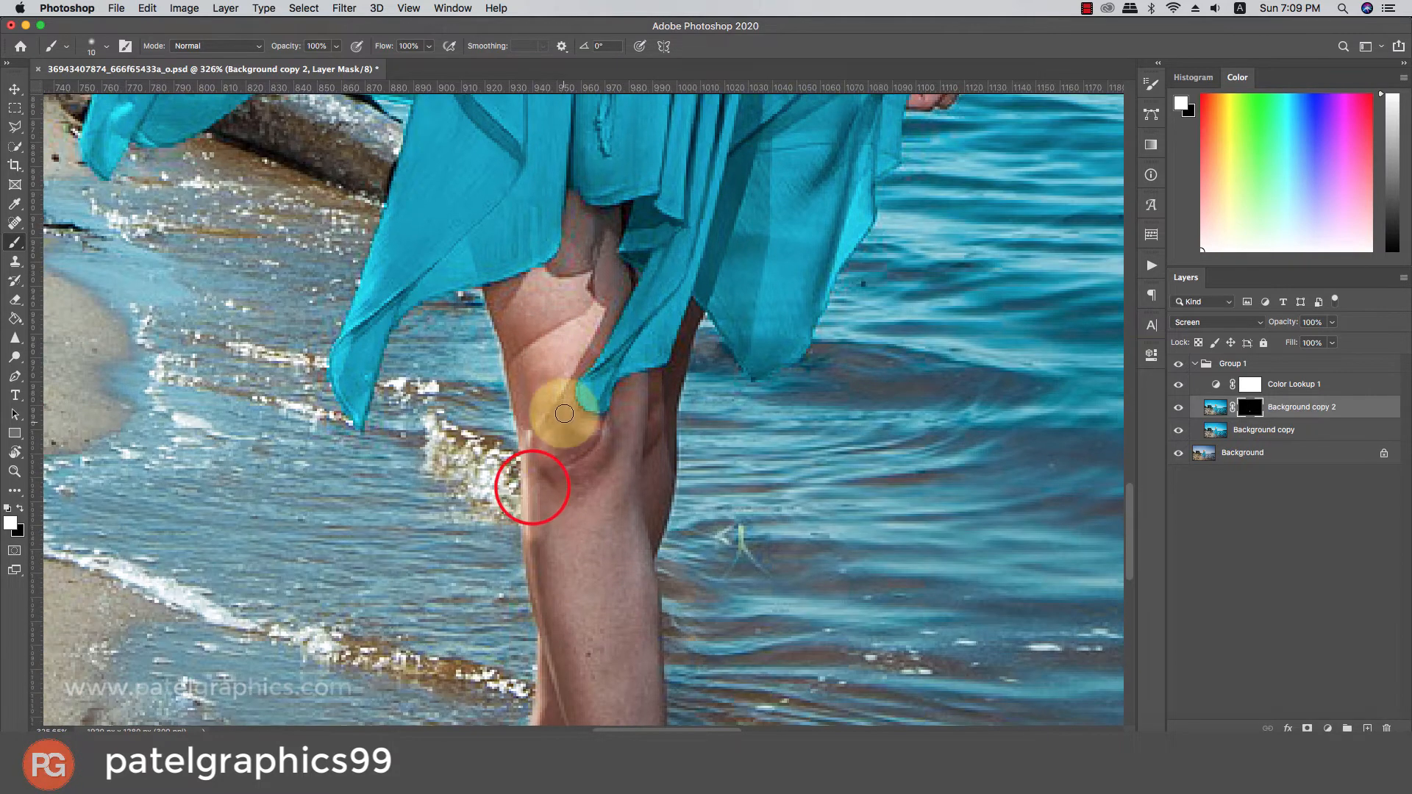
pyautogui.moveTo(564, 410)
pyautogui.mouseDown()
pyautogui.moveTo(599, 441)
pyautogui.moveTo(575, 430)
pyautogui.mouseUp()
pyautogui.moveTo(573, 429)
pyautogui.mouseDown()
pyautogui.moveTo(548, 460)
pyautogui.moveTo(578, 477)
pyautogui.moveTo(602, 442)
pyautogui.moveTo(592, 474)
pyautogui.moveTo(635, 382)
pyautogui.moveTo(618, 395)
pyautogui.moveTo(618, 425)
pyautogui.moveTo(686, 335)
pyautogui.mouseUp()
pyautogui.press('[')
pyautogui.press('[')
pyautogui.moveTo(694, 308)
pyautogui.mouseDown()
pyautogui.moveTo(656, 435)
pyautogui.moveTo(655, 516)
pyautogui.moveTo(646, 400)
pyautogui.moveTo(636, 513)
pyautogui.mouseUp()
pyautogui.press(']')
pyautogui.press(']')
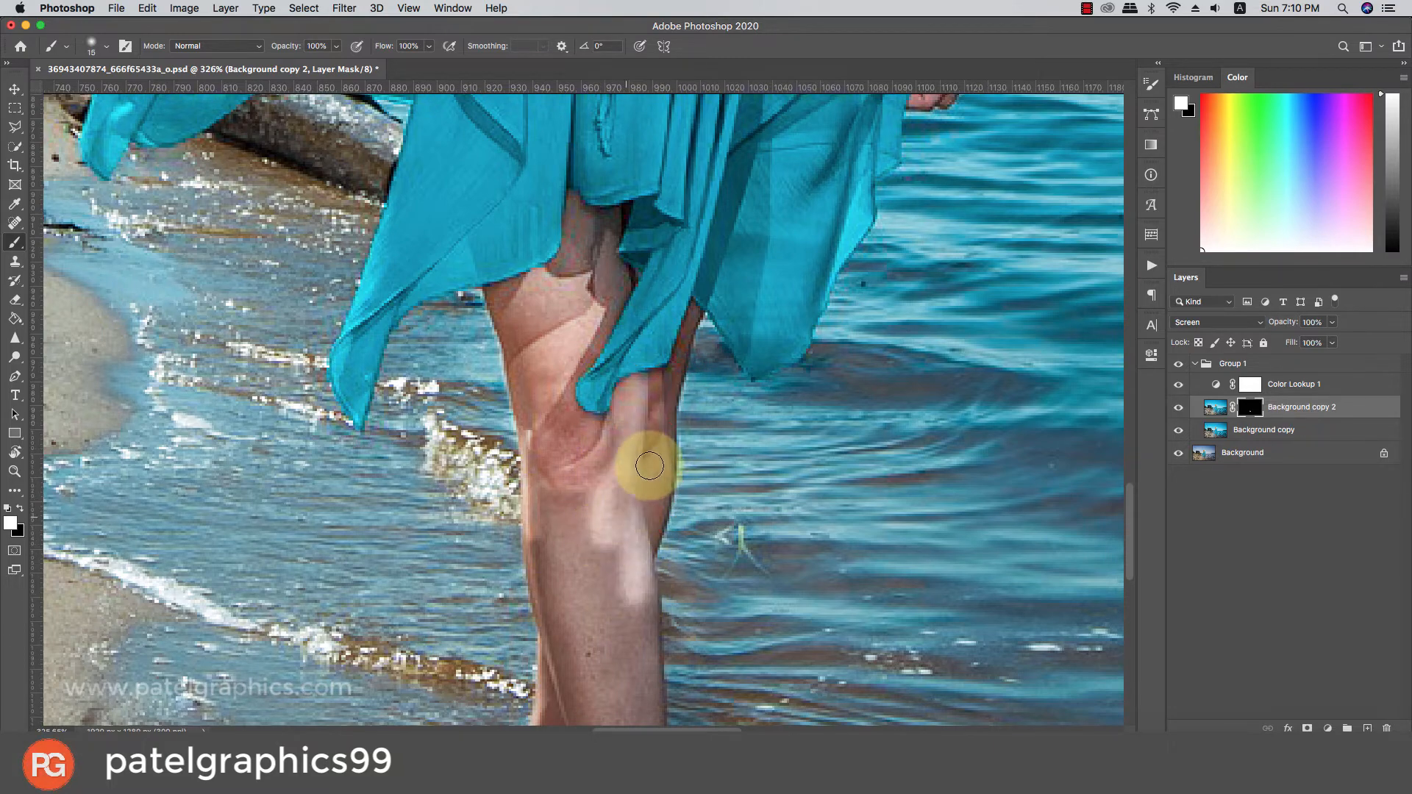
# Paint white on the mask along both shins and calves down to the rear ankle.
pyautogui.scroll(-5, 611, 433)
pyautogui.moveTo(603, 440)
pyautogui.mouseDown()
pyautogui.moveTo(544, 266)
pyautogui.moveTo(529, 324)
pyautogui.moveTo(548, 471)
pyautogui.mouseUp()
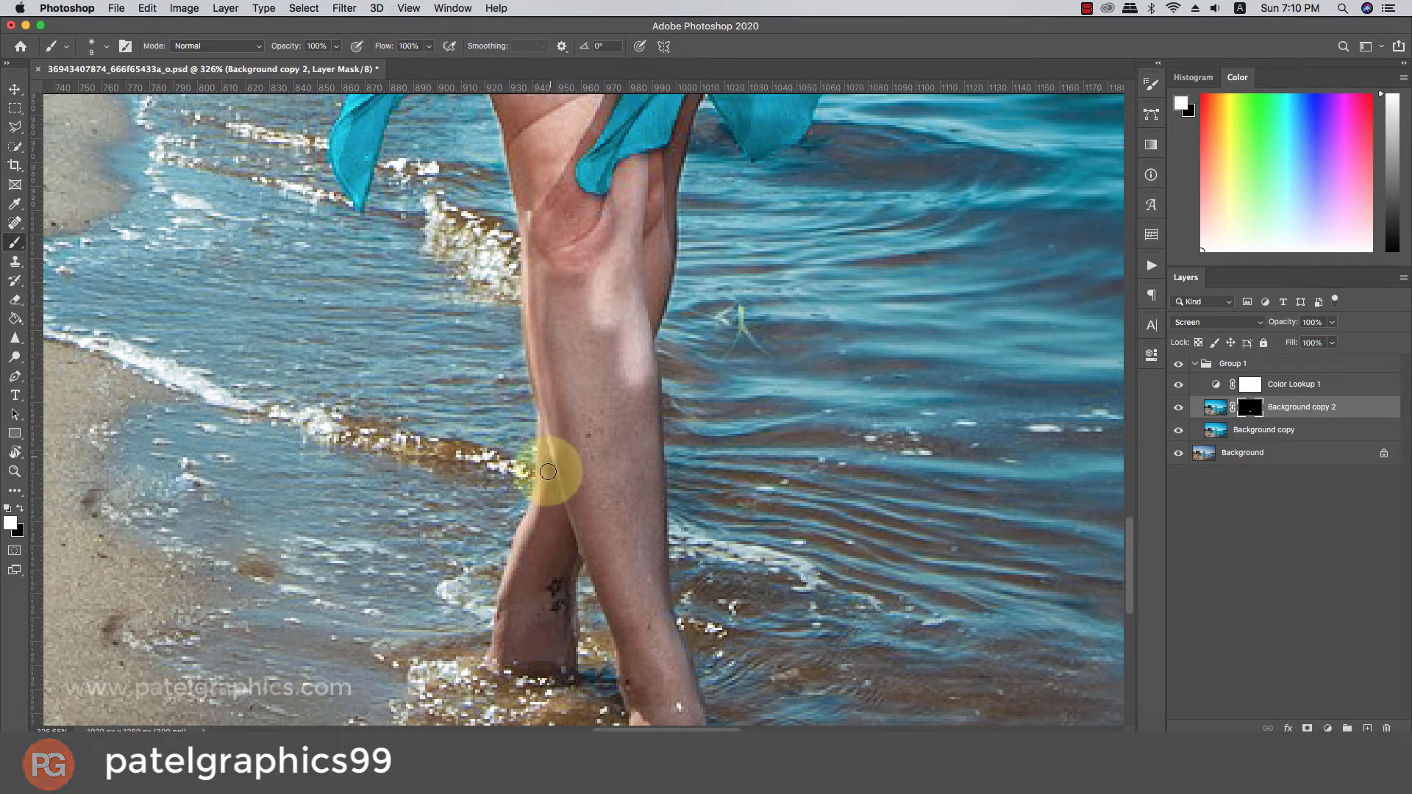
pyautogui.moveTo(665, 196); pyautogui.dragTo(637, 416)
pyautogui.moveTo(548, 461); pyautogui.dragTo(500, 651)
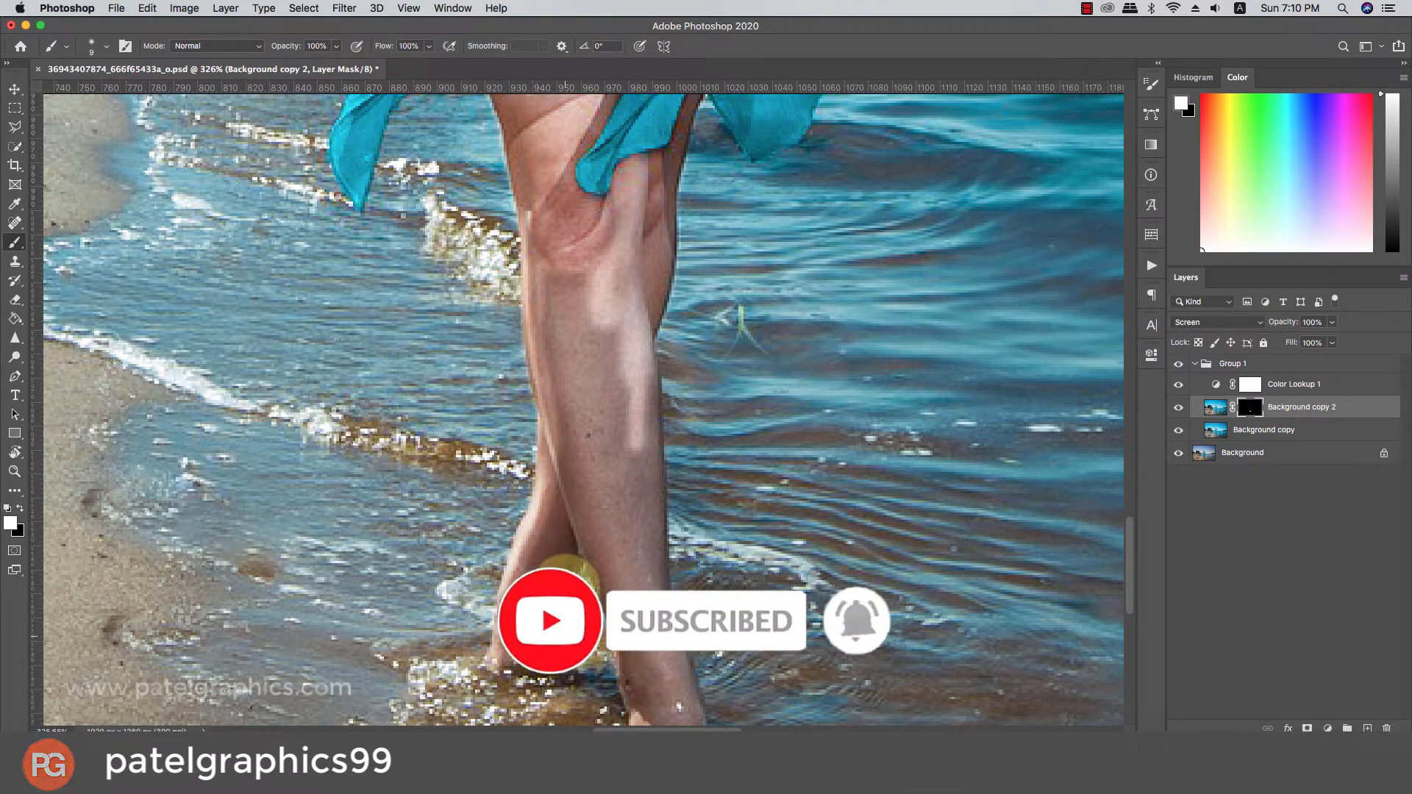
pyautogui.moveTo(592, 560); pyautogui.dragTo(588, 557)
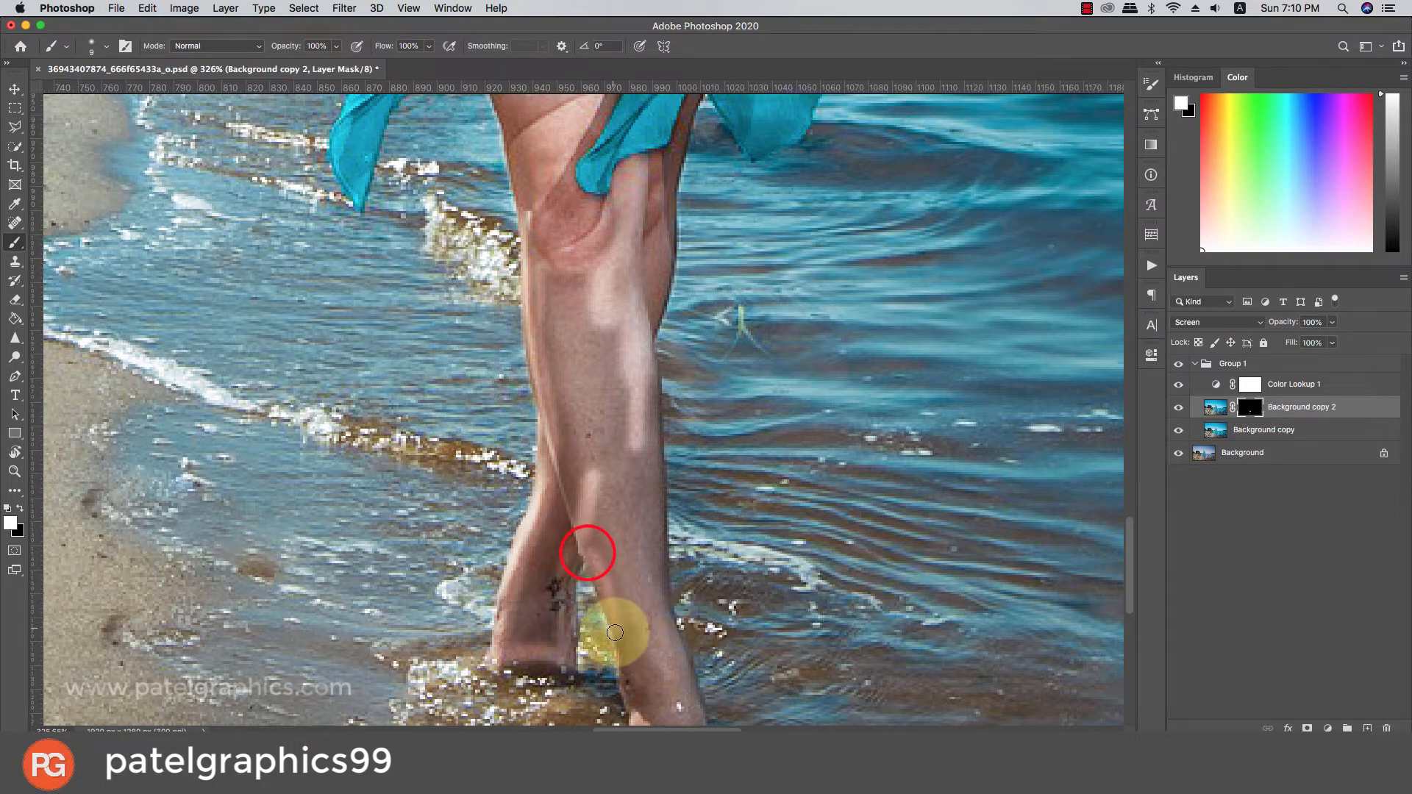
# Paint white on the Background copy 2 mask along the front leg's outer edge, from below the knee to the foot.
pyautogui.scroll(-5, 588, 552)
pyautogui.moveTo(621, 407)
pyautogui.mouseDown()
pyautogui.moveTo(652, 550)
pyautogui.moveTo(700, 573)
pyautogui.moveTo(696, 489)
pyautogui.moveTo(662, 394)
pyautogui.moveTo(687, 473)
pyautogui.moveTo(652, 316)
pyautogui.moveTo(651, 176)
pyautogui.mouseUp()
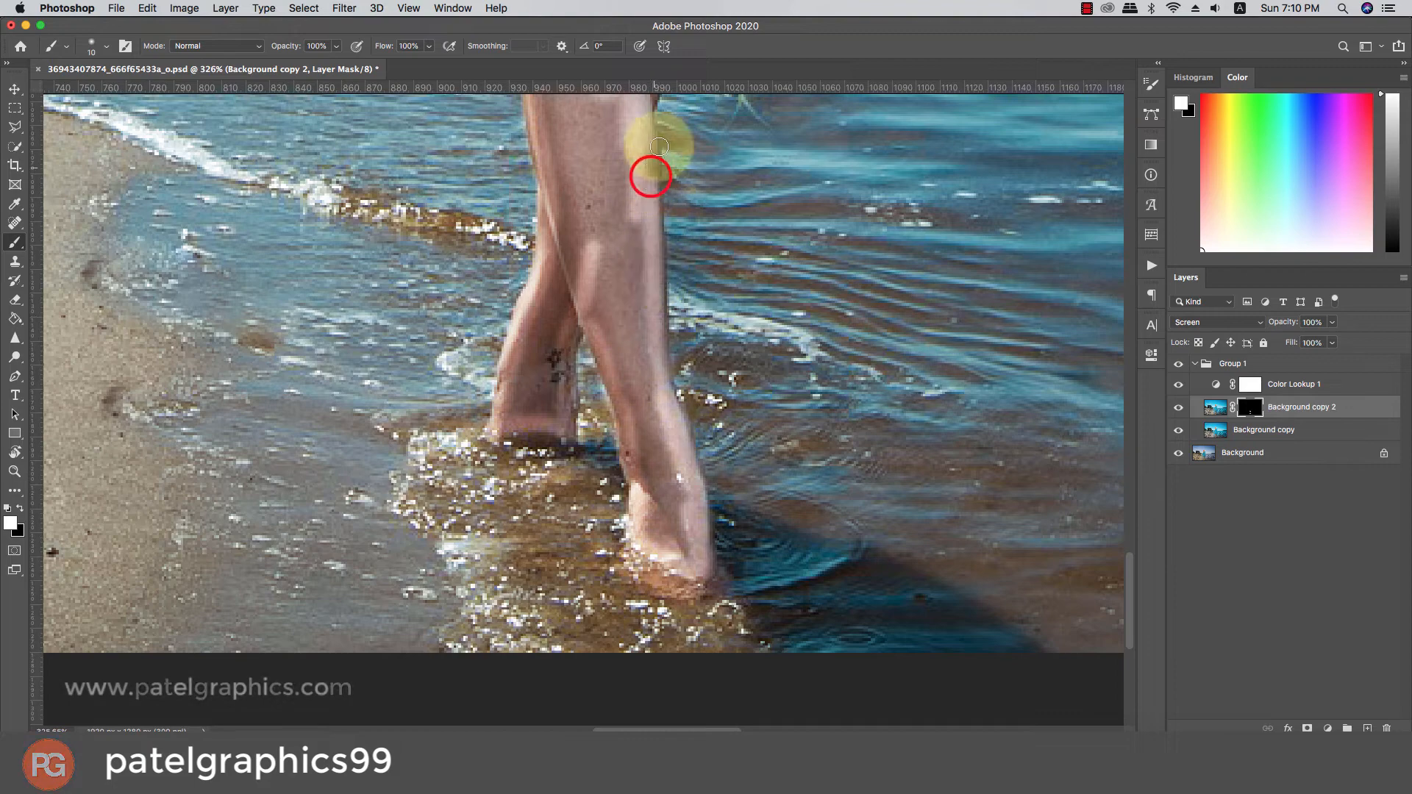
pyautogui.scroll(5, 645, 151)
pyautogui.click(648, 236)
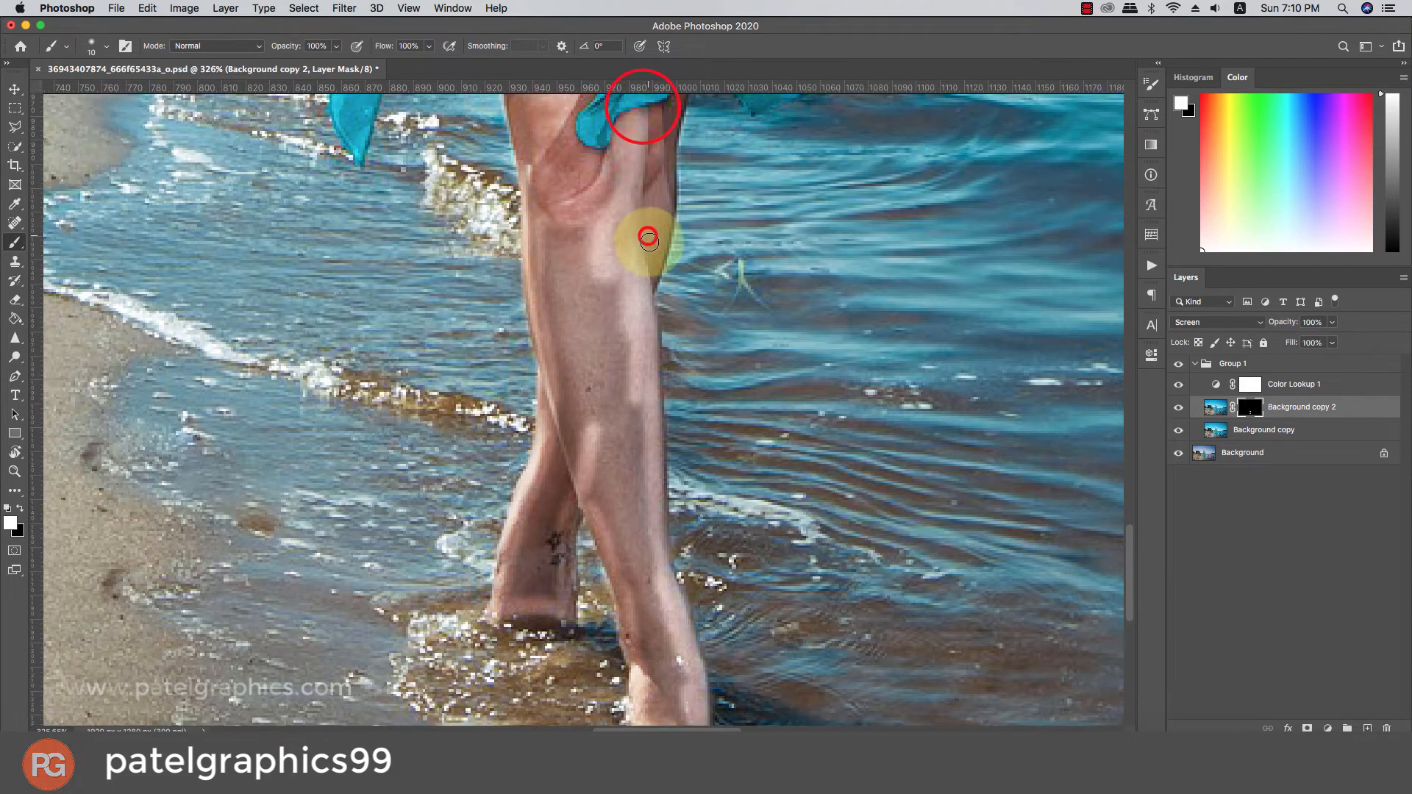
# Paint white with a larger 20 px brush on the mask over the rear lower leg and ankle and the shin below the front knee.
pyautogui.scroll(-1, 648, 234)
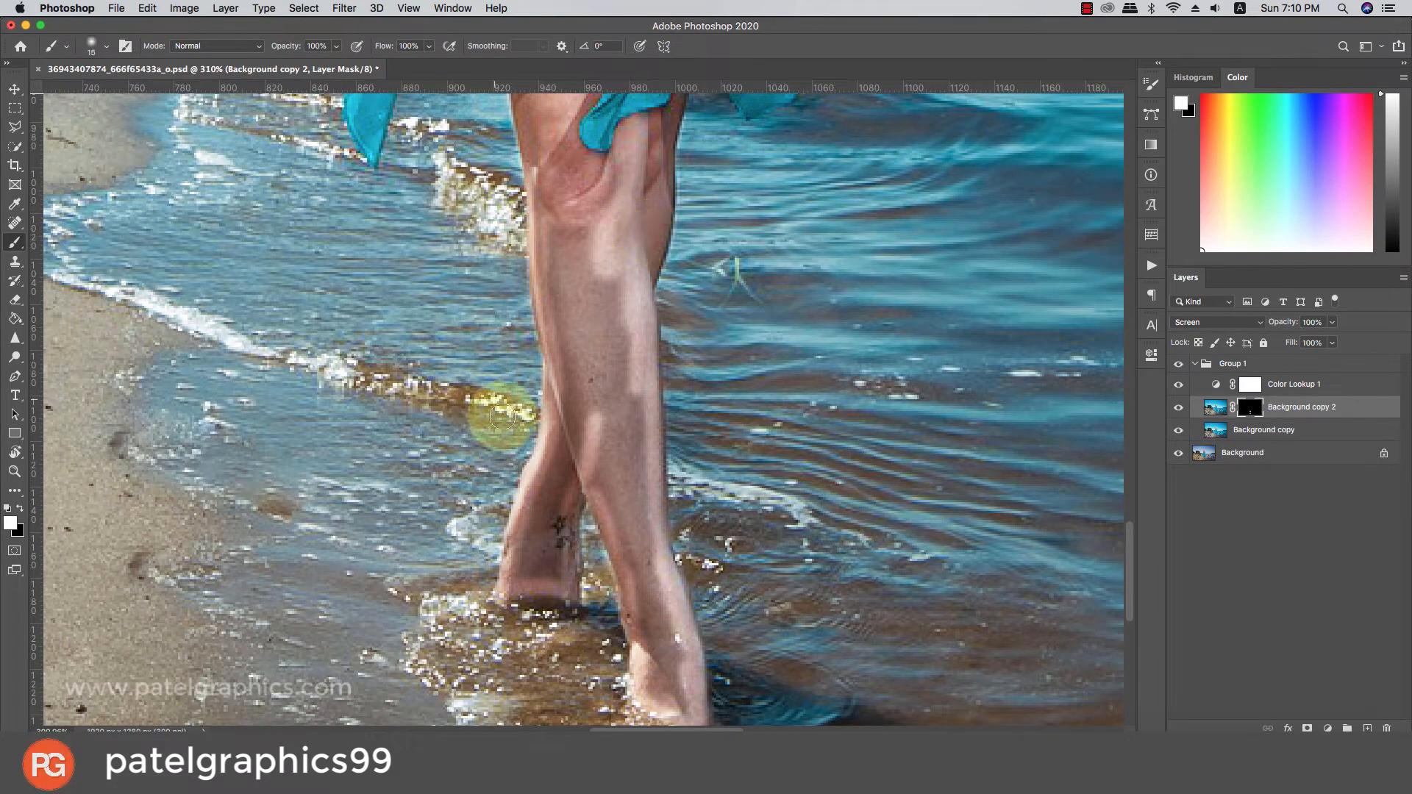
pyautogui.press(']')
pyautogui.moveTo(571, 414); pyautogui.dragTo(528, 580)
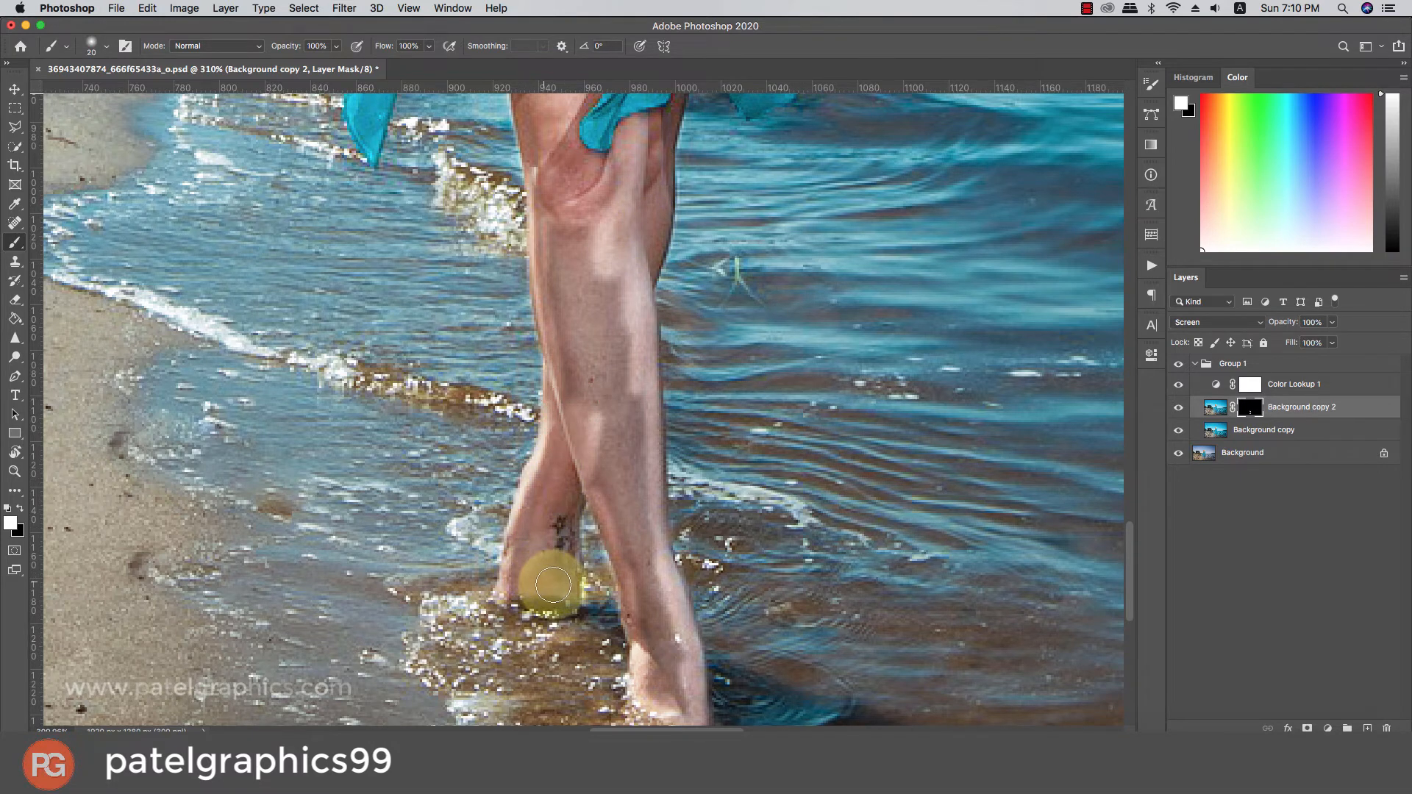
pyautogui.click(553, 219)
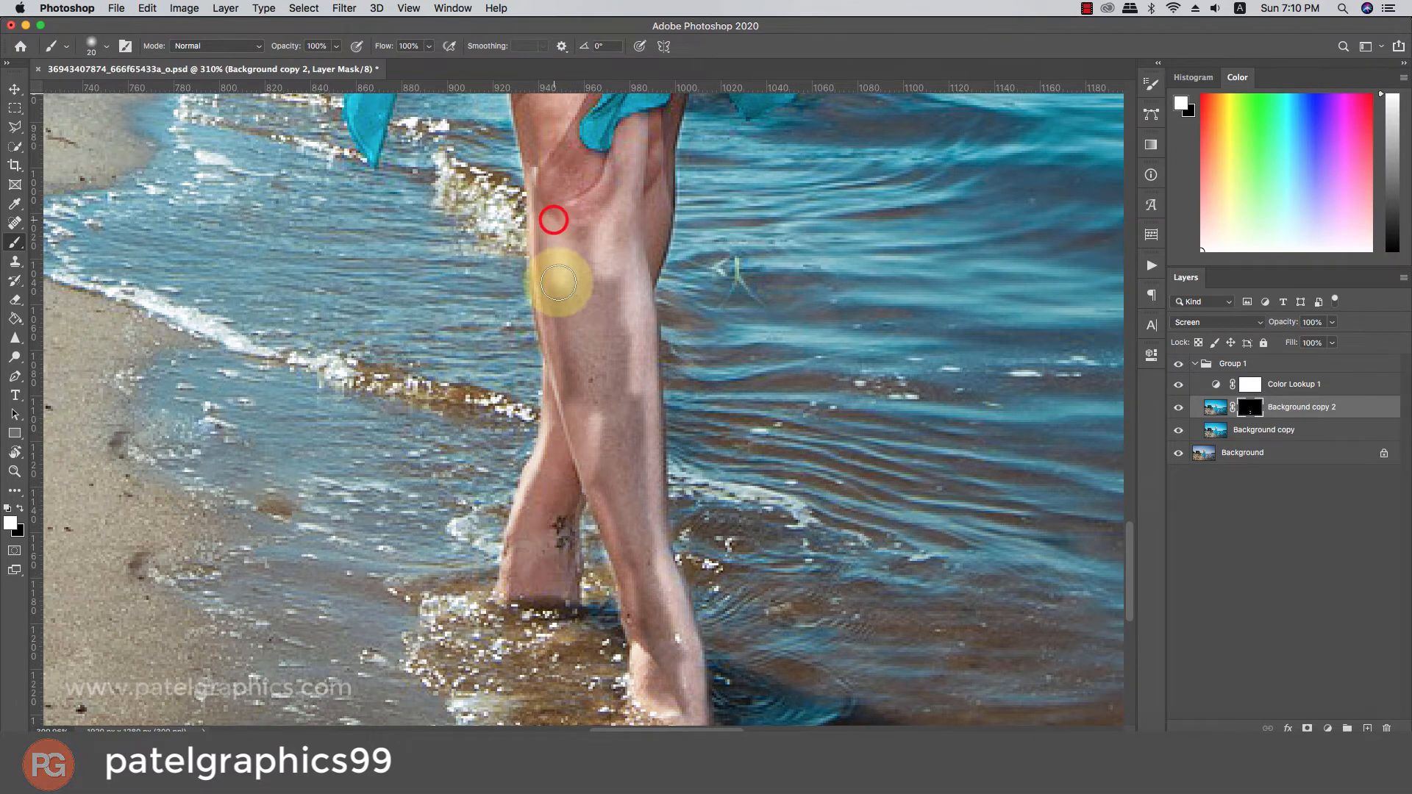
pyautogui.moveTo(552, 214)
pyautogui.mouseDown()
pyautogui.moveTo(618, 347)
pyautogui.moveTo(596, 246)
pyautogui.moveTo(615, 473)
pyautogui.moveTo(577, 268)
pyautogui.moveTo(609, 334)
pyautogui.moveTo(612, 235)
pyautogui.moveTo(626, 486)
pyautogui.moveTo(679, 701)
pyautogui.moveTo(596, 428)
pyautogui.moveTo(640, 522)
pyautogui.moveTo(602, 307)
pyautogui.mouseUp()
# Check the brightened skin across the whole photo and lower the Background copy 2 layer's opacity to 67%.
pyautogui.scroll(-10, 601, 261)
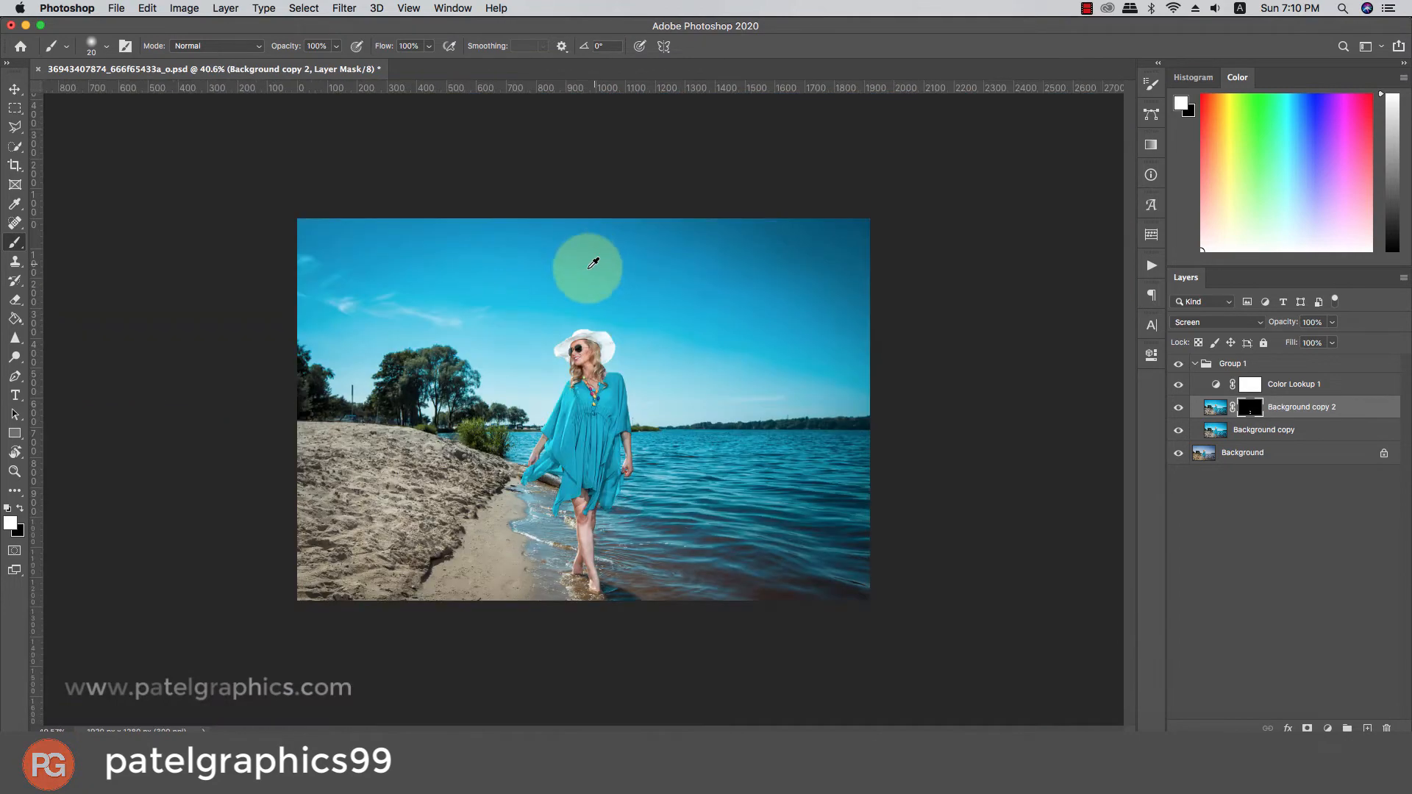
pyautogui.scroll(2, 576, 543)
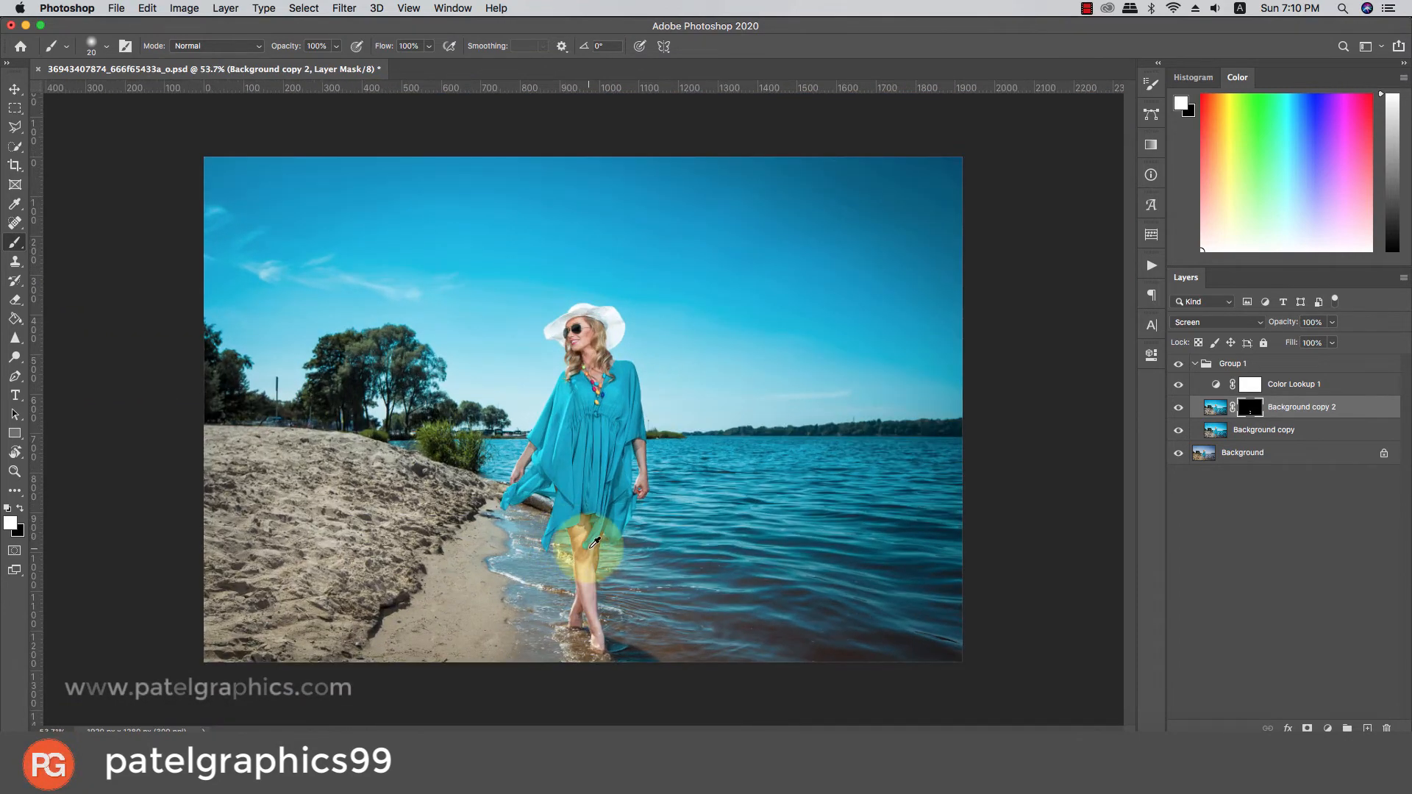
pyautogui.scroll(4, 594, 543)
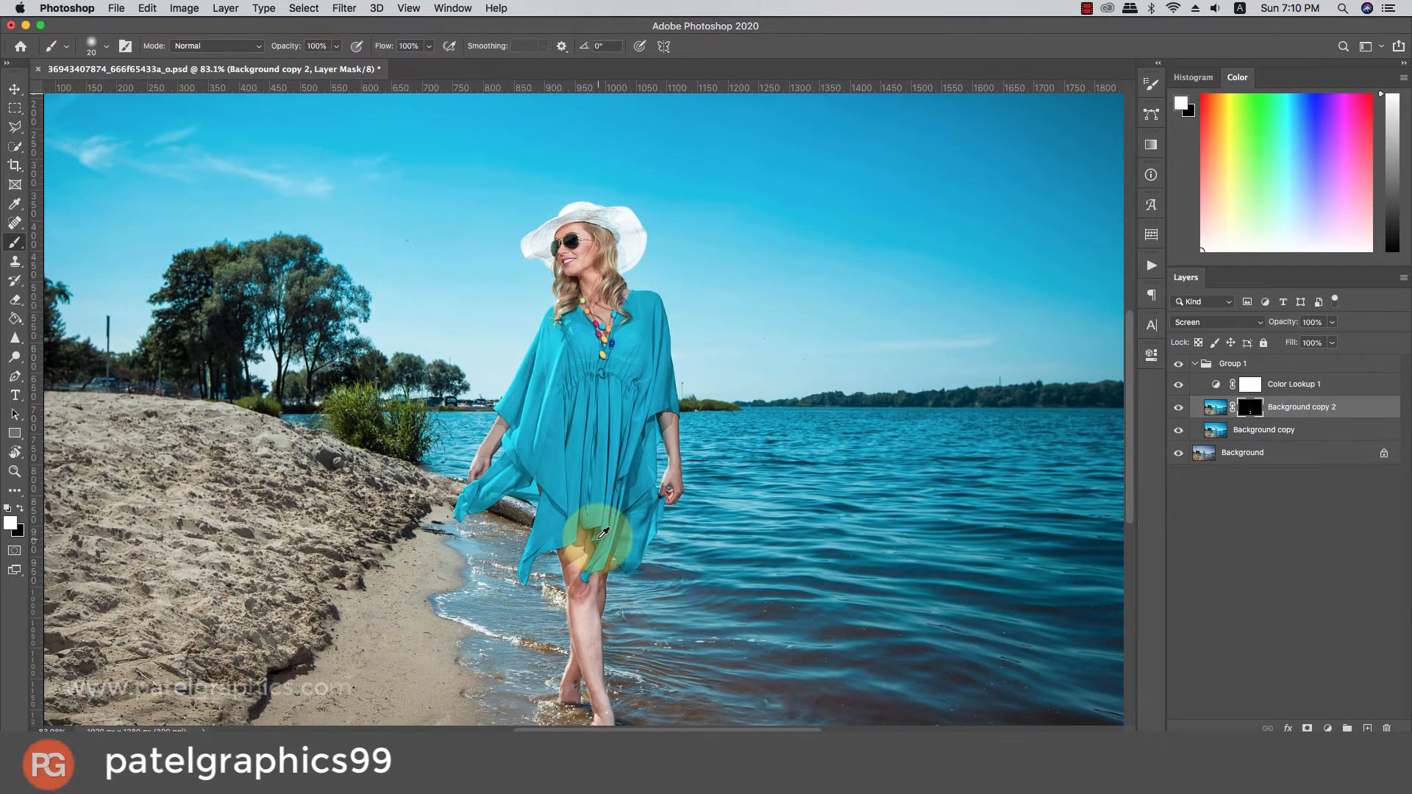
pyautogui.scroll(-1, 603, 533)
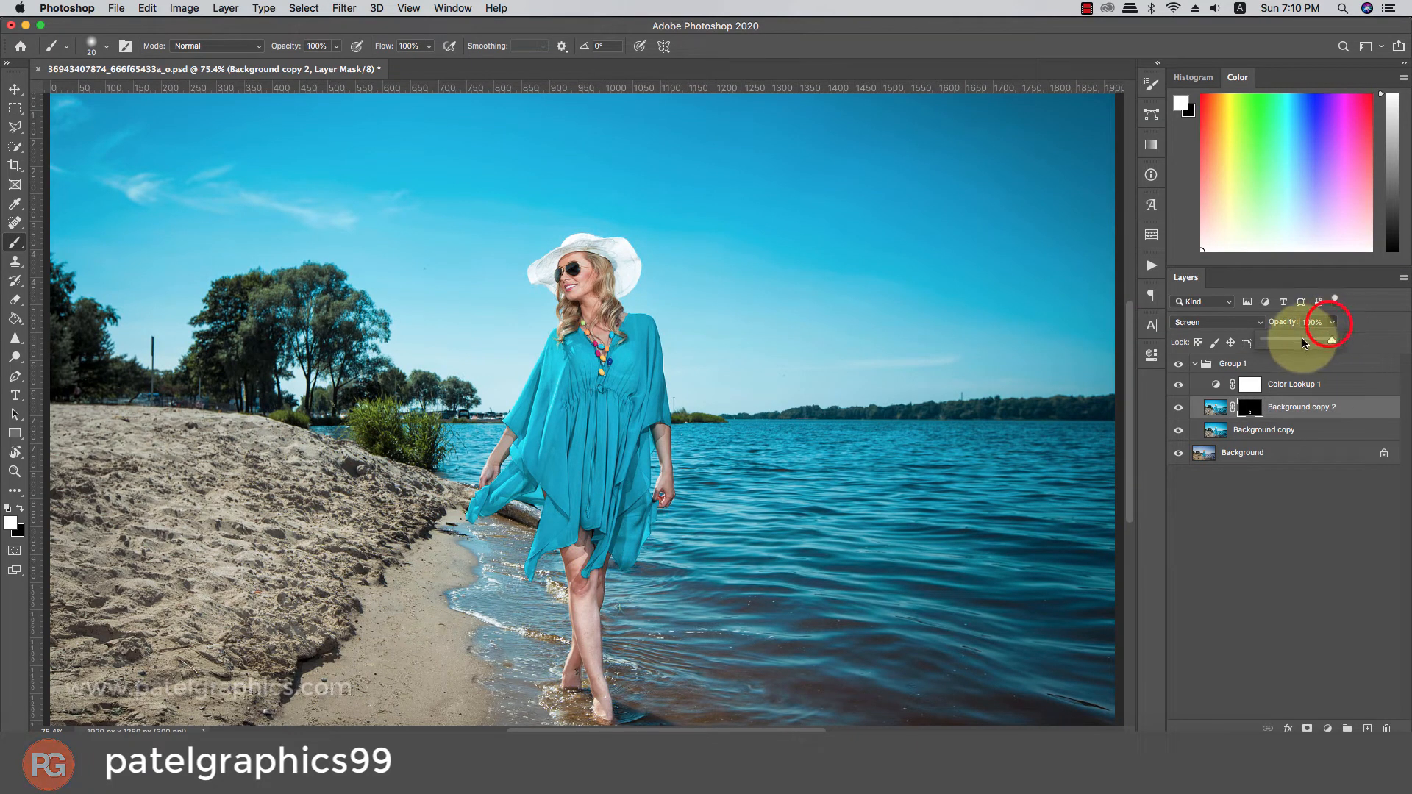
pyautogui.moveTo(1331, 340)
pyautogui.mouseDown()
pyautogui.moveTo(1269, 342)
pyautogui.moveTo(1312, 346)
pyautogui.mouseUp()
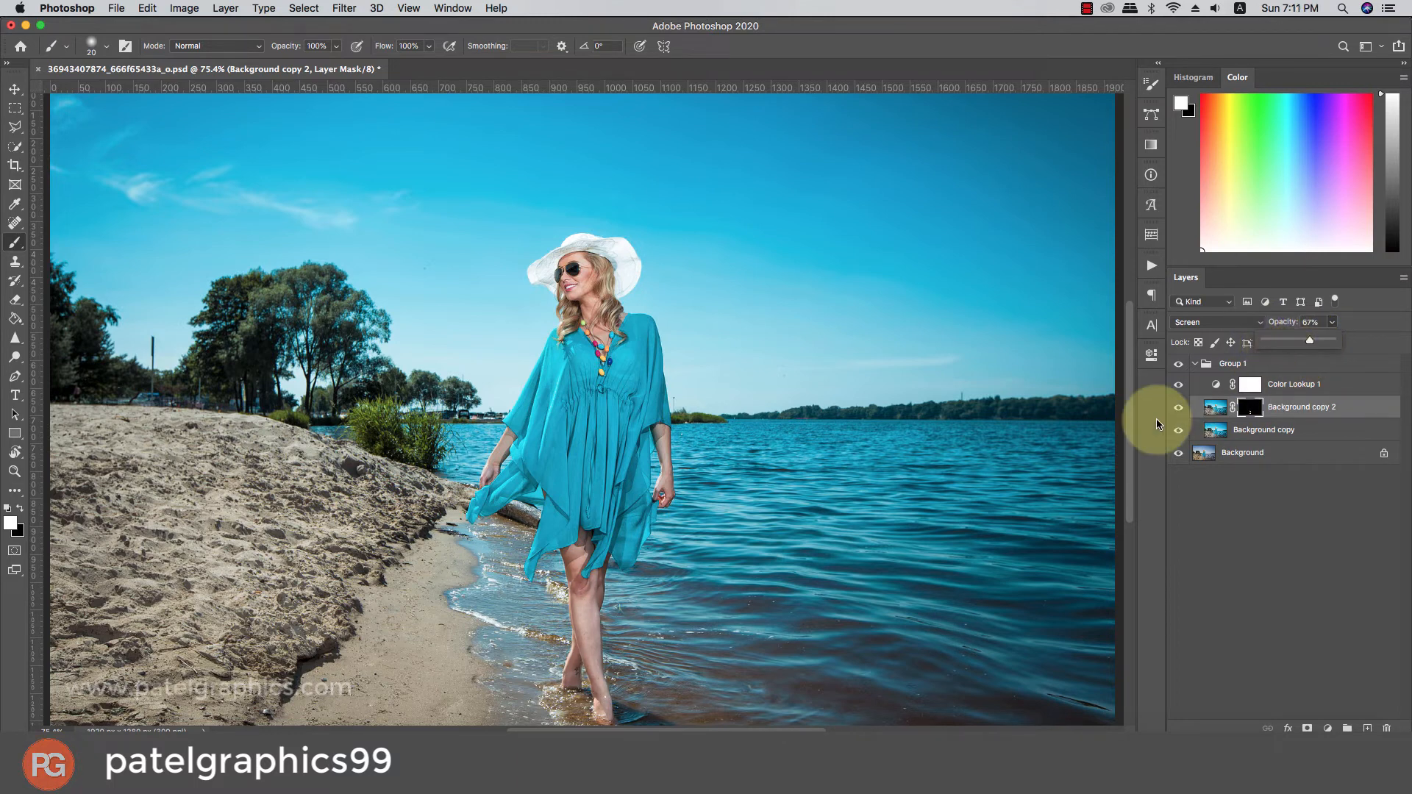
# Hide and show the Background copy 2 layer to compare the skin with and without the brightening.
pyautogui.click(1176, 407)
pyautogui.scroll(-3, 678, 394)
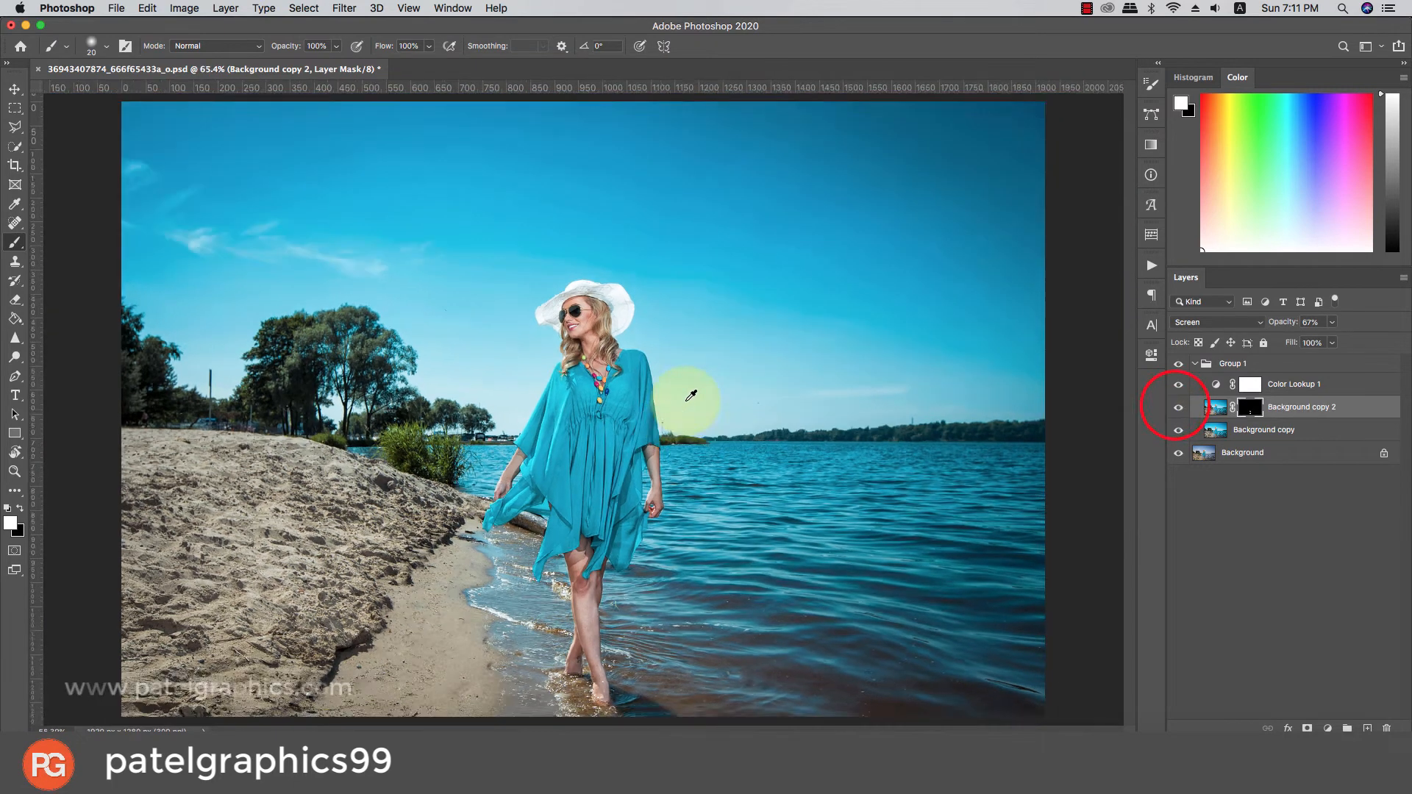
pyautogui.scroll(4, 691, 396)
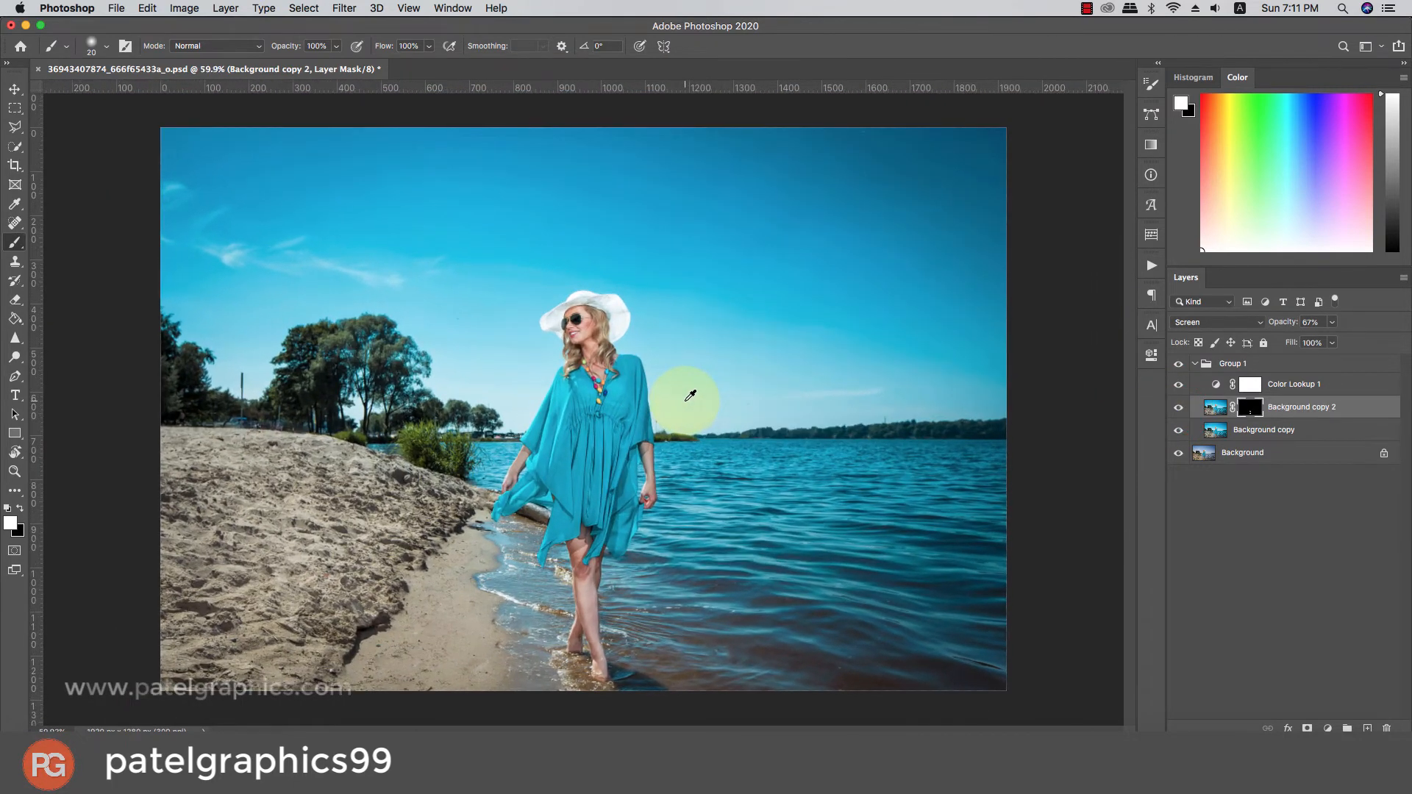
pyautogui.click(1179, 407)
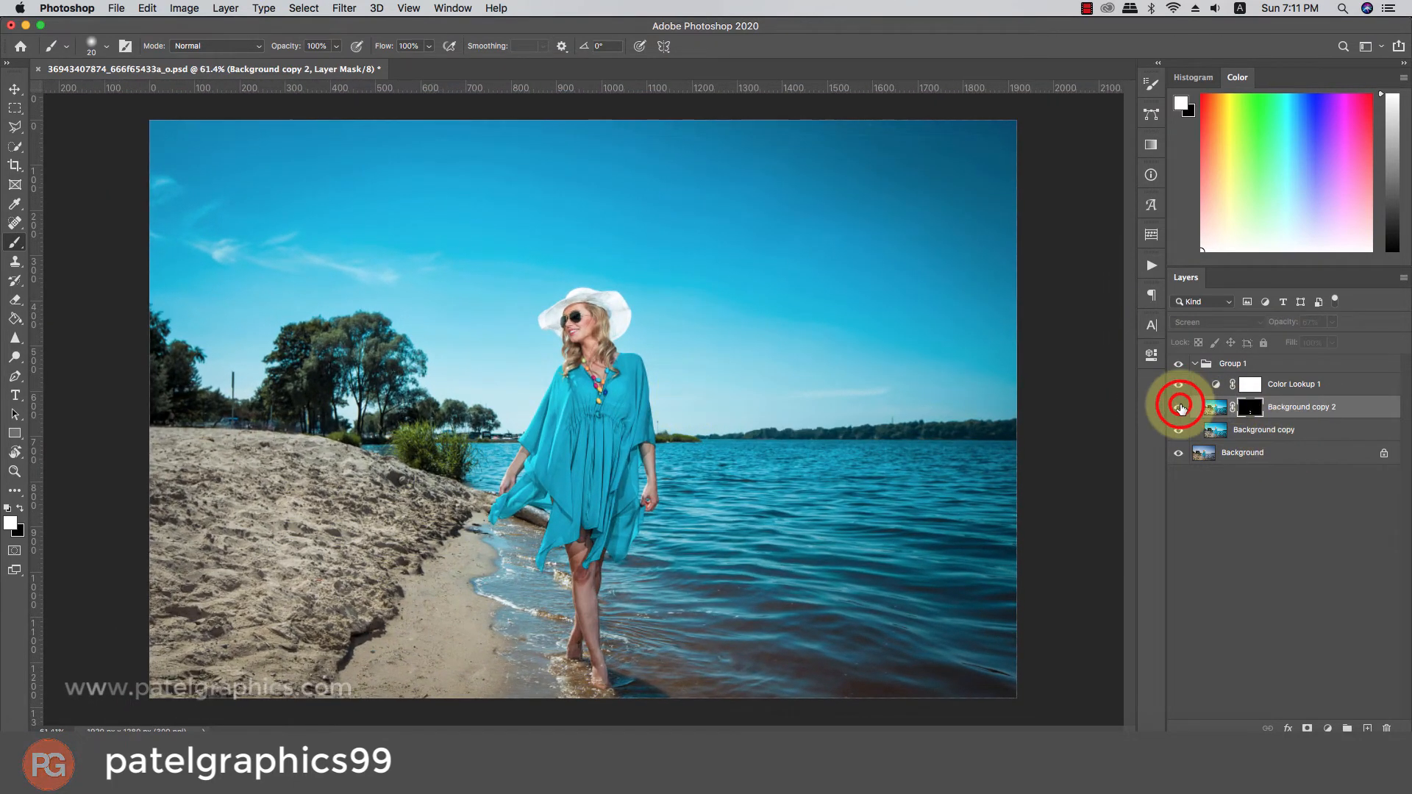
pyautogui.click(1180, 408)
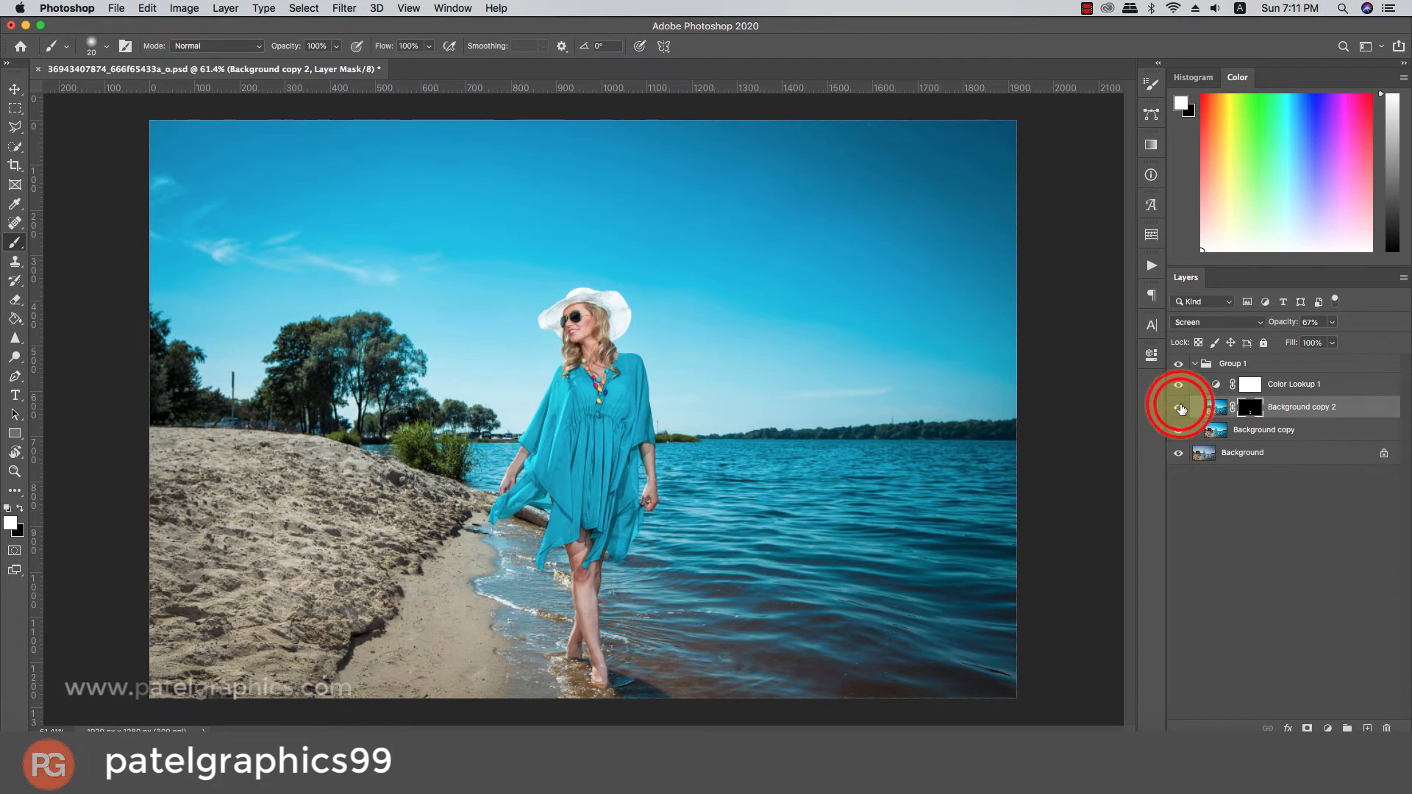
# Add a second Color Lookup adjustment above Color Lookup 1 with the Fuji ETERNA 250D Fuji 3510 (by Adobe).cube LUT.
pyautogui.click(1311, 383)
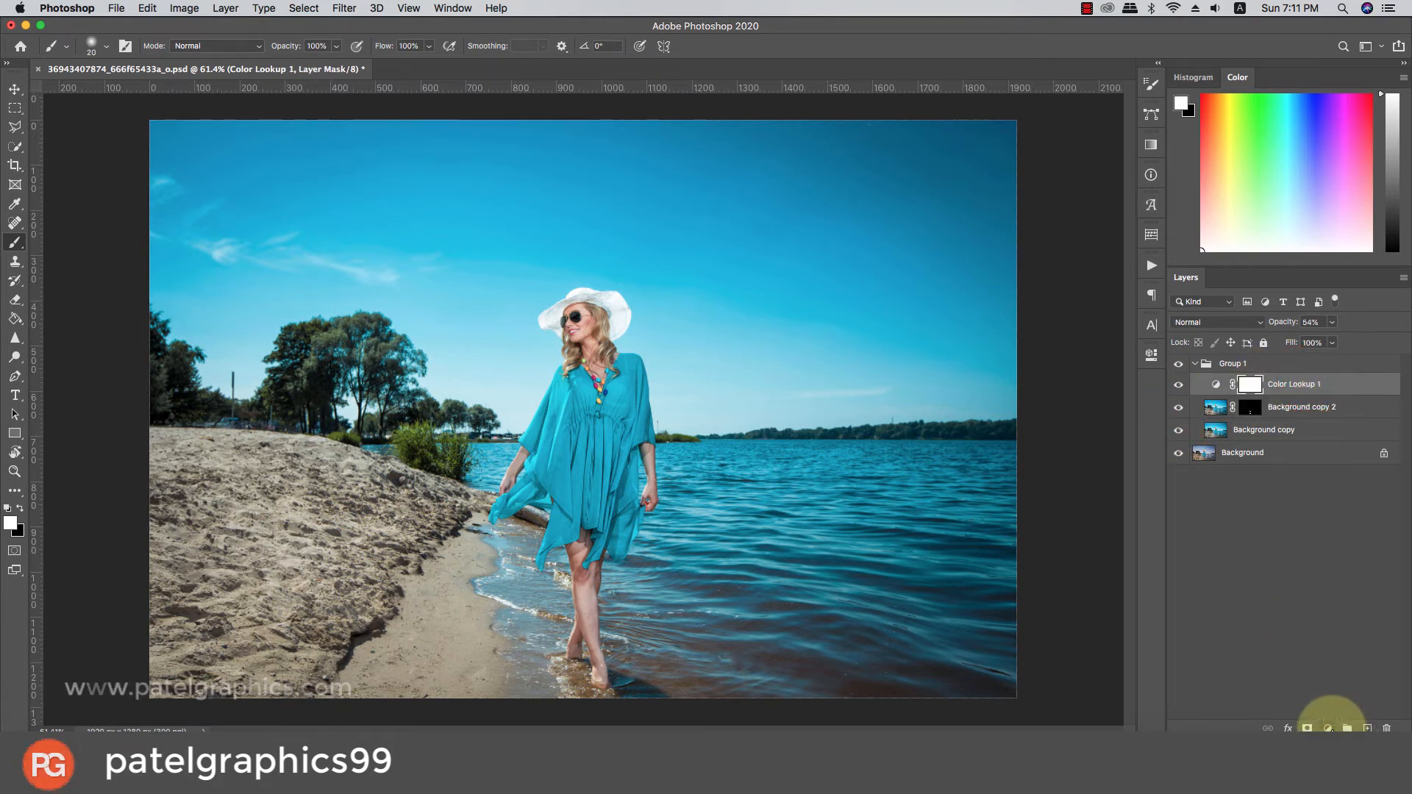
pyautogui.click(1327, 729)
pyautogui.click(1311, 629)
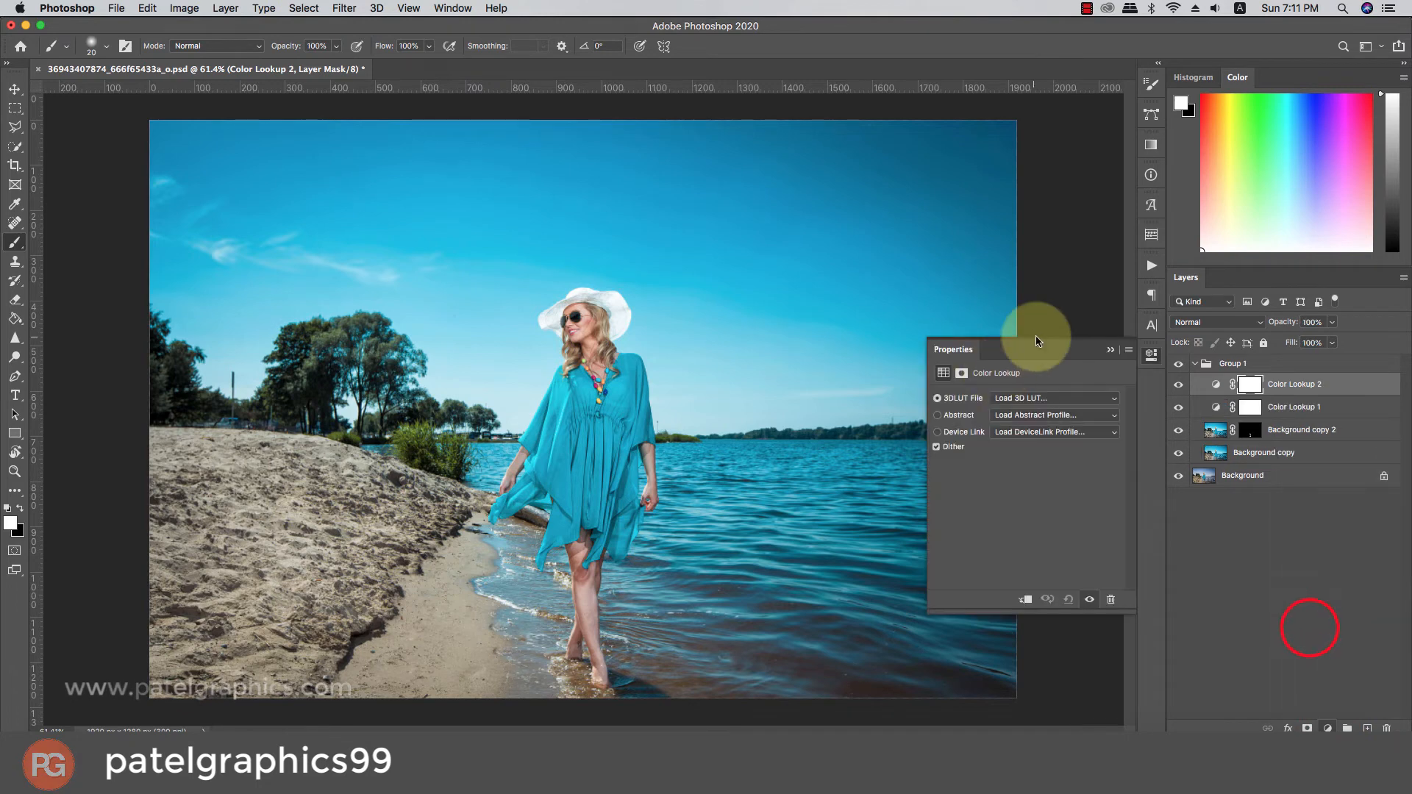
pyautogui.click(1001, 398)
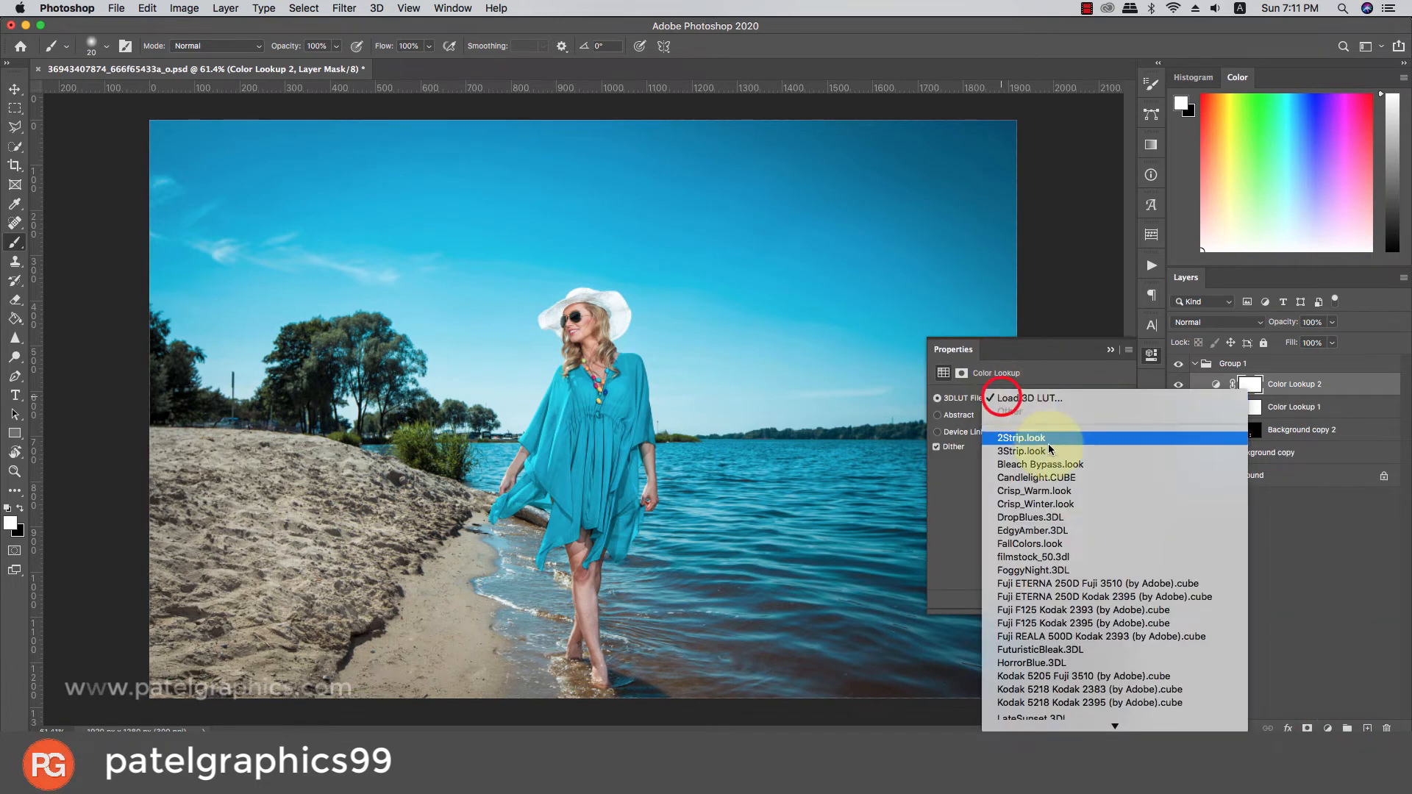
pyautogui.click(1035, 583)
# Try the filmstock_50.3dl and FallColors.look LUTs on the Color Lookup 2 adjustment.
pyautogui.click(1043, 396)
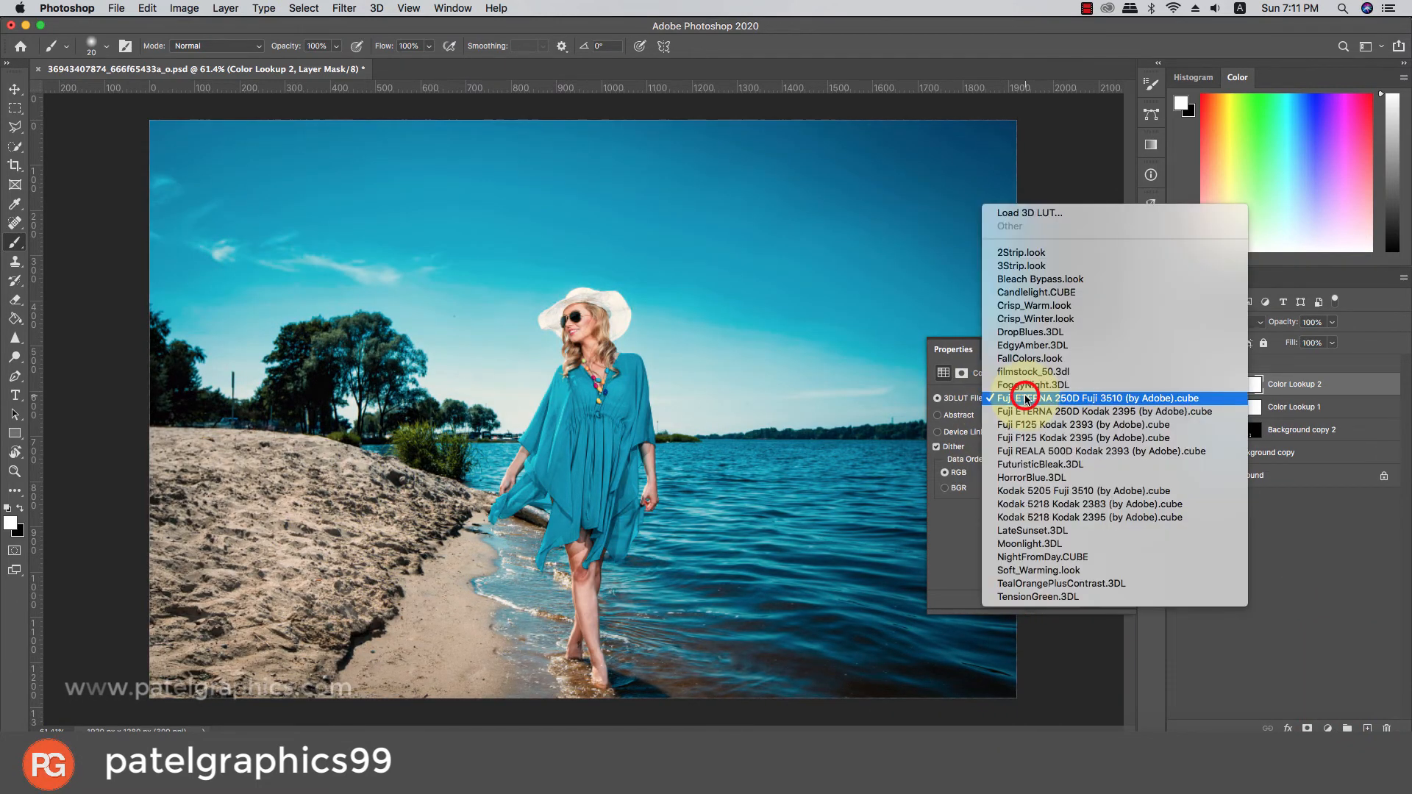
pyautogui.click(1018, 379)
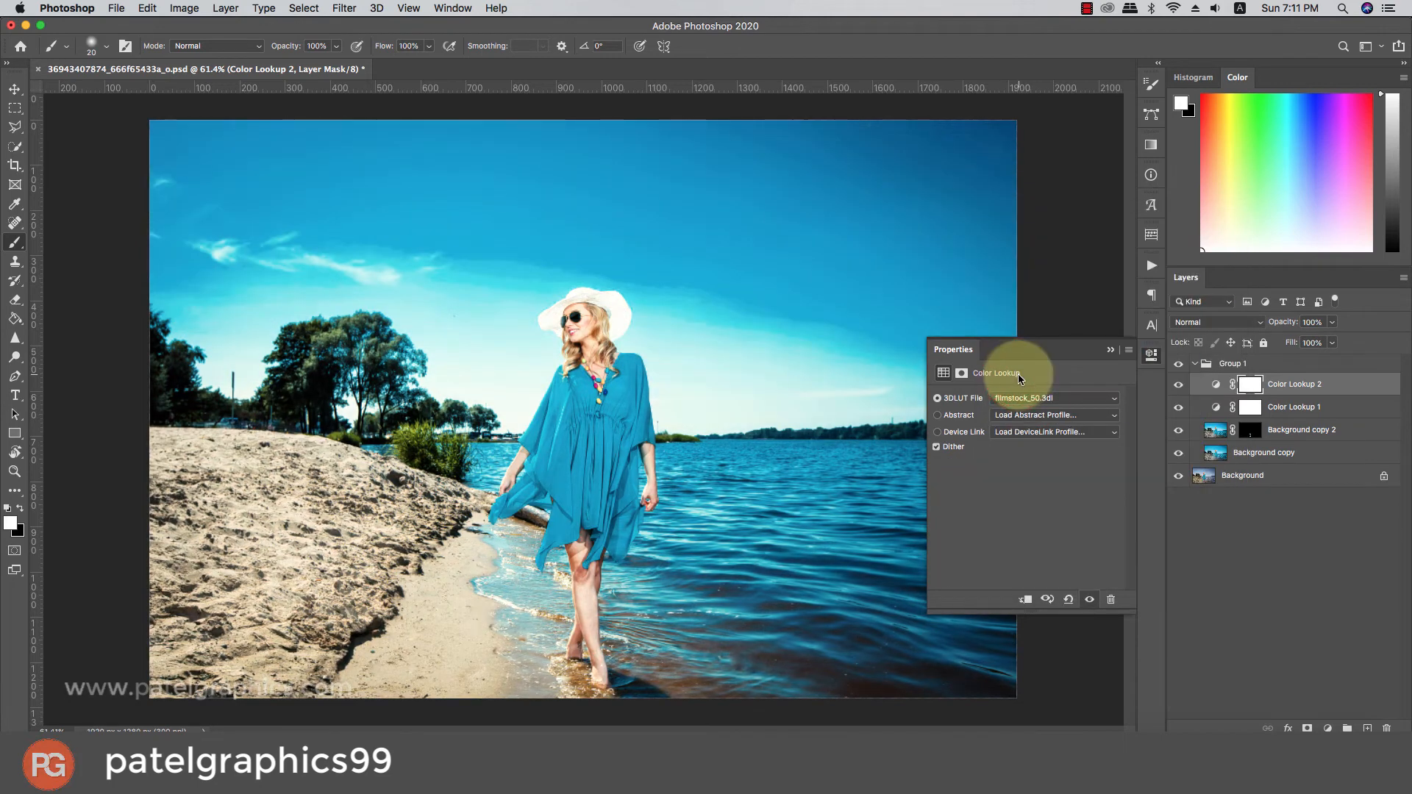
pyautogui.click(1017, 398)
pyautogui.click(1014, 384)
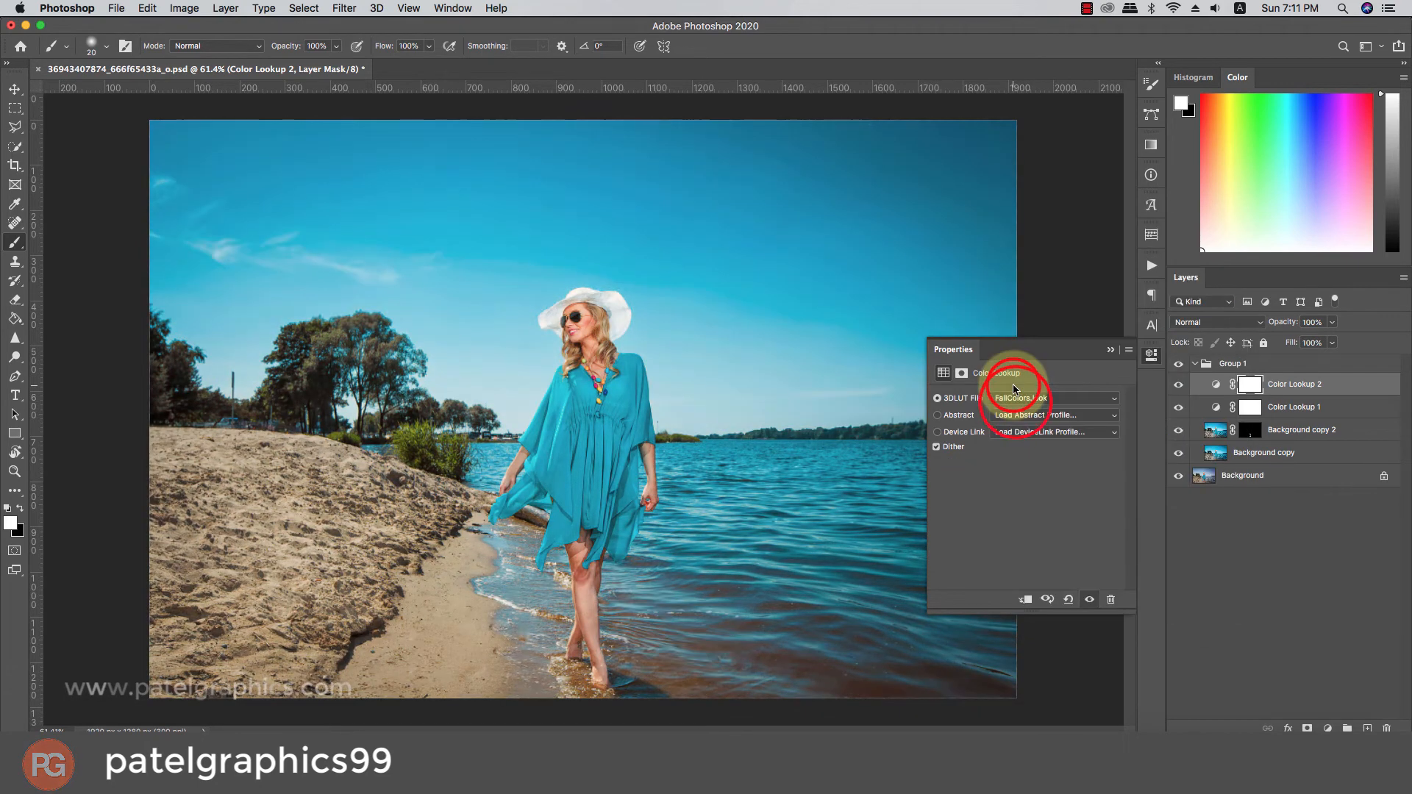
# Hide and show Color Lookup 2 to compare the image with and without the FallColors grade.
pyautogui.click(1179, 384)
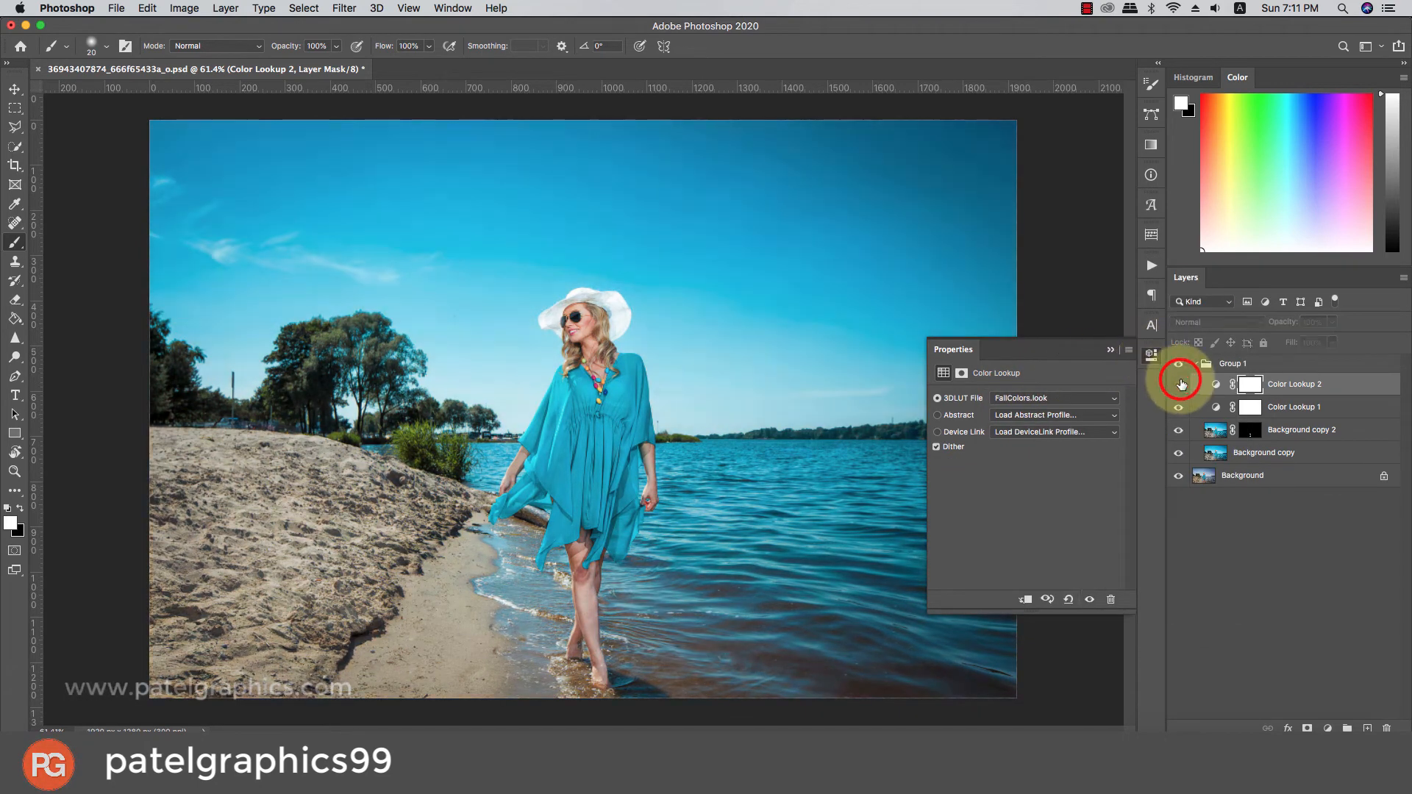
pyautogui.click(1179, 384)
pyautogui.click(1179, 384)
pyautogui.click(1179, 384)
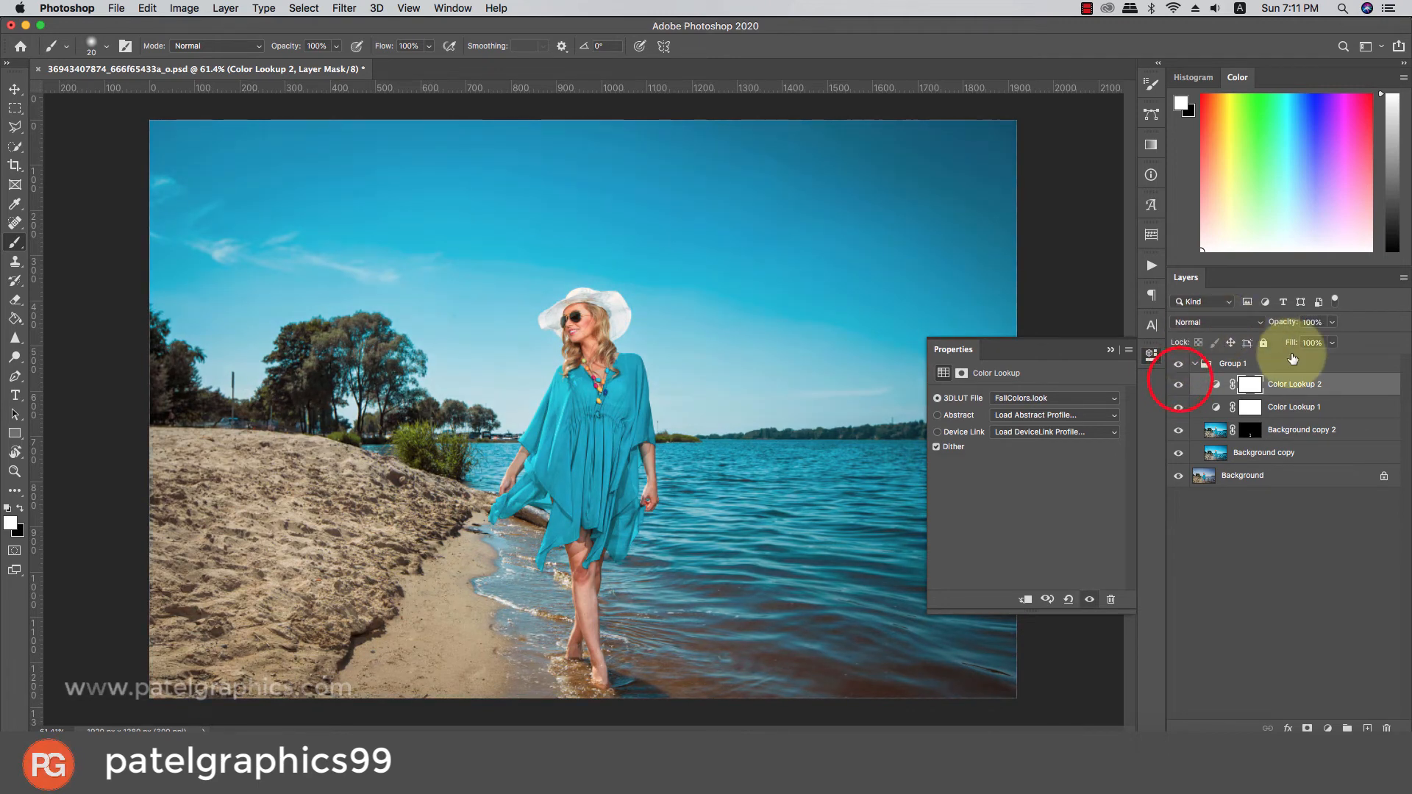
# Try different opacities for the FallColors grade on Color Lookup 2 and check it against the ungraded image.
pyautogui.click(1332, 322)
pyautogui.moveTo(1309, 340); pyautogui.dragTo(1219, 339)
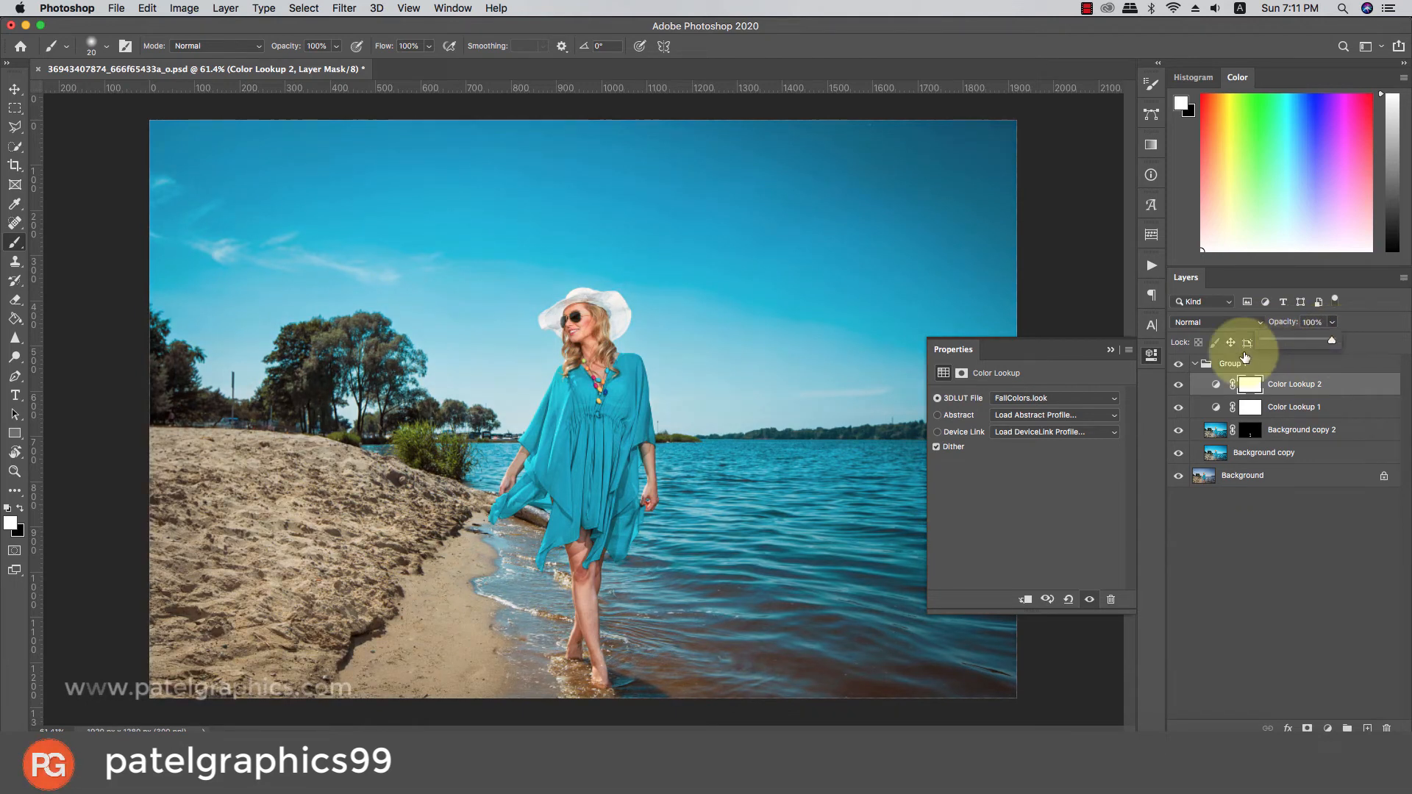
pyautogui.click(1177, 385)
pyautogui.click(1176, 388)
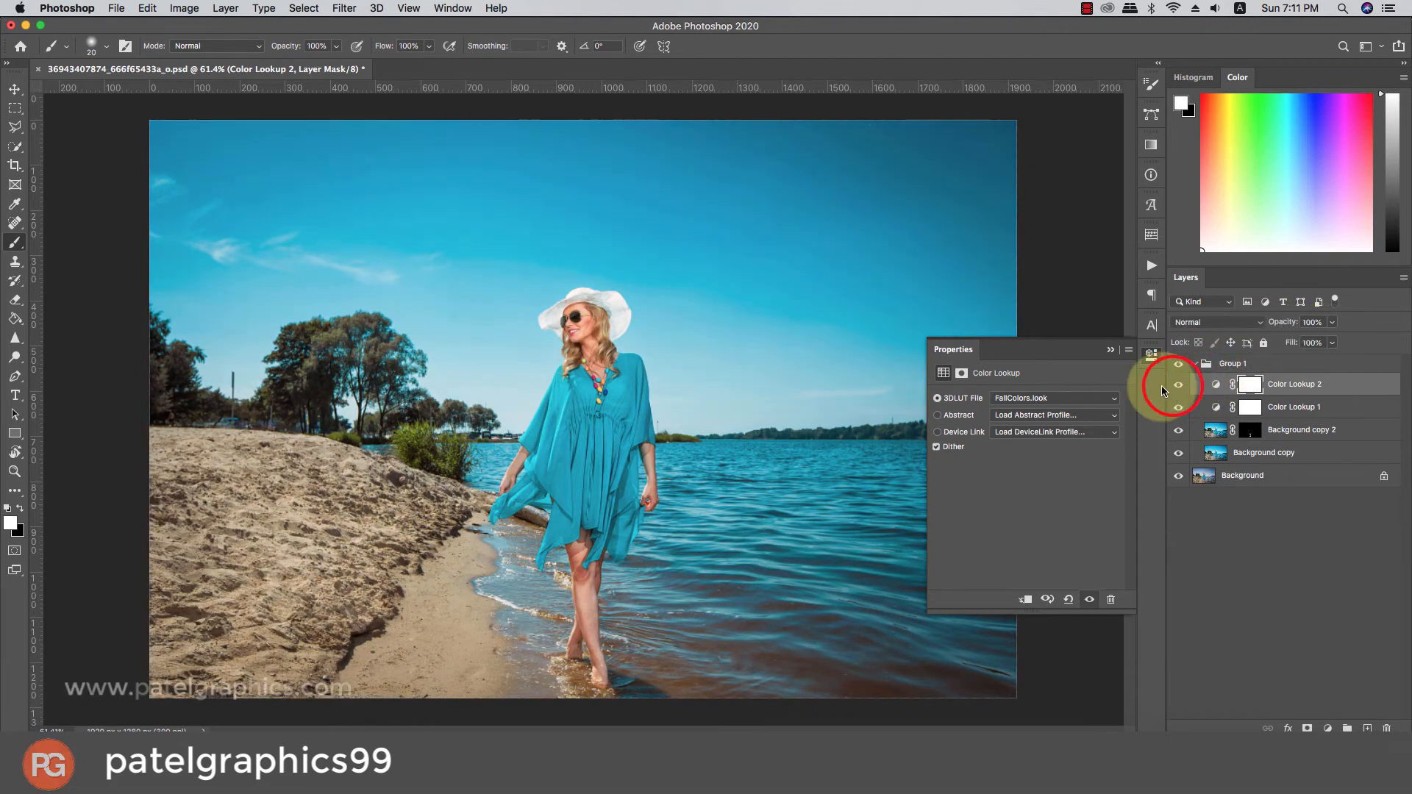
# Switch Color Lookup 2 to the Fuji ETERNA 250D Fuji 3510 (by Adobe).cube LUT and reduce its opacity to 23%.
pyautogui.click(1041, 398)
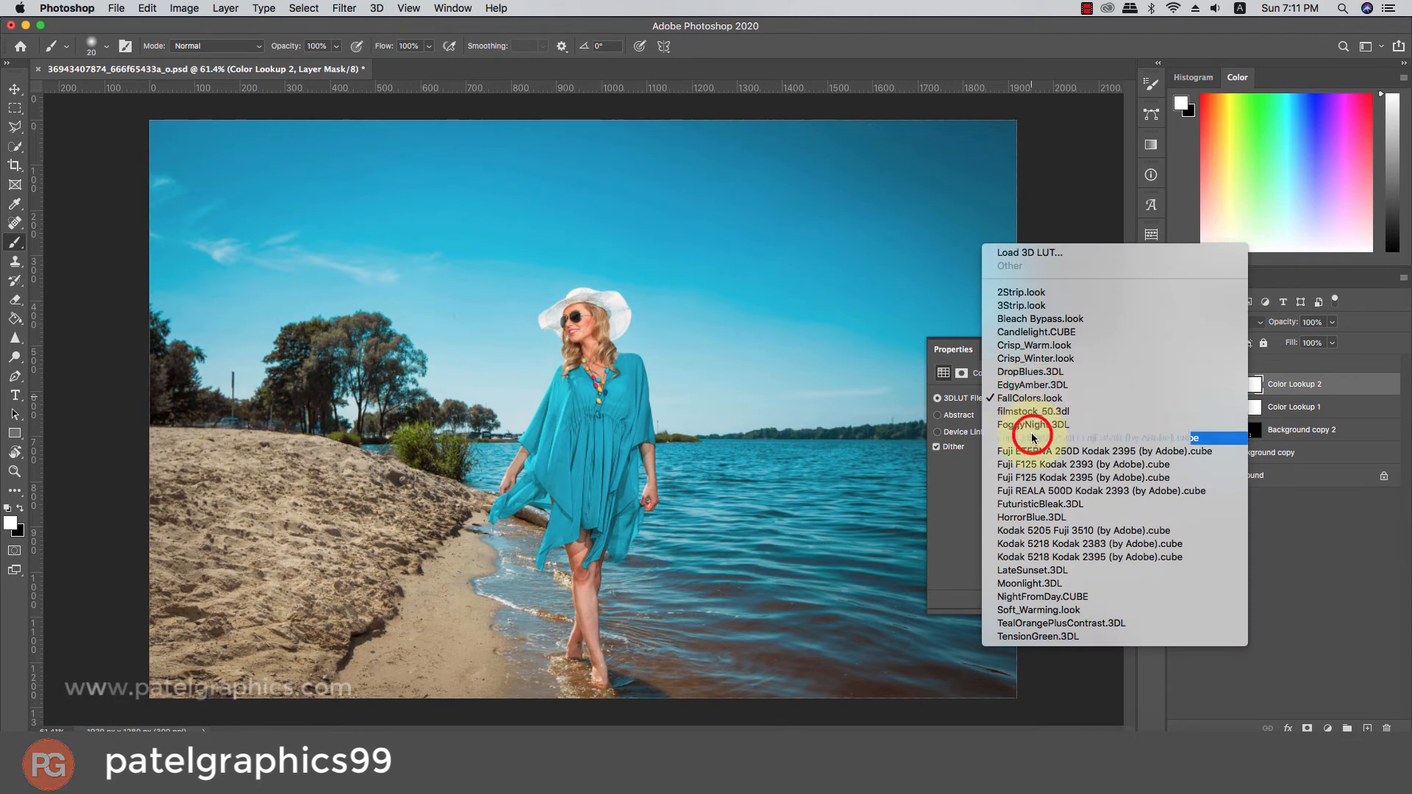
pyautogui.click(1034, 438)
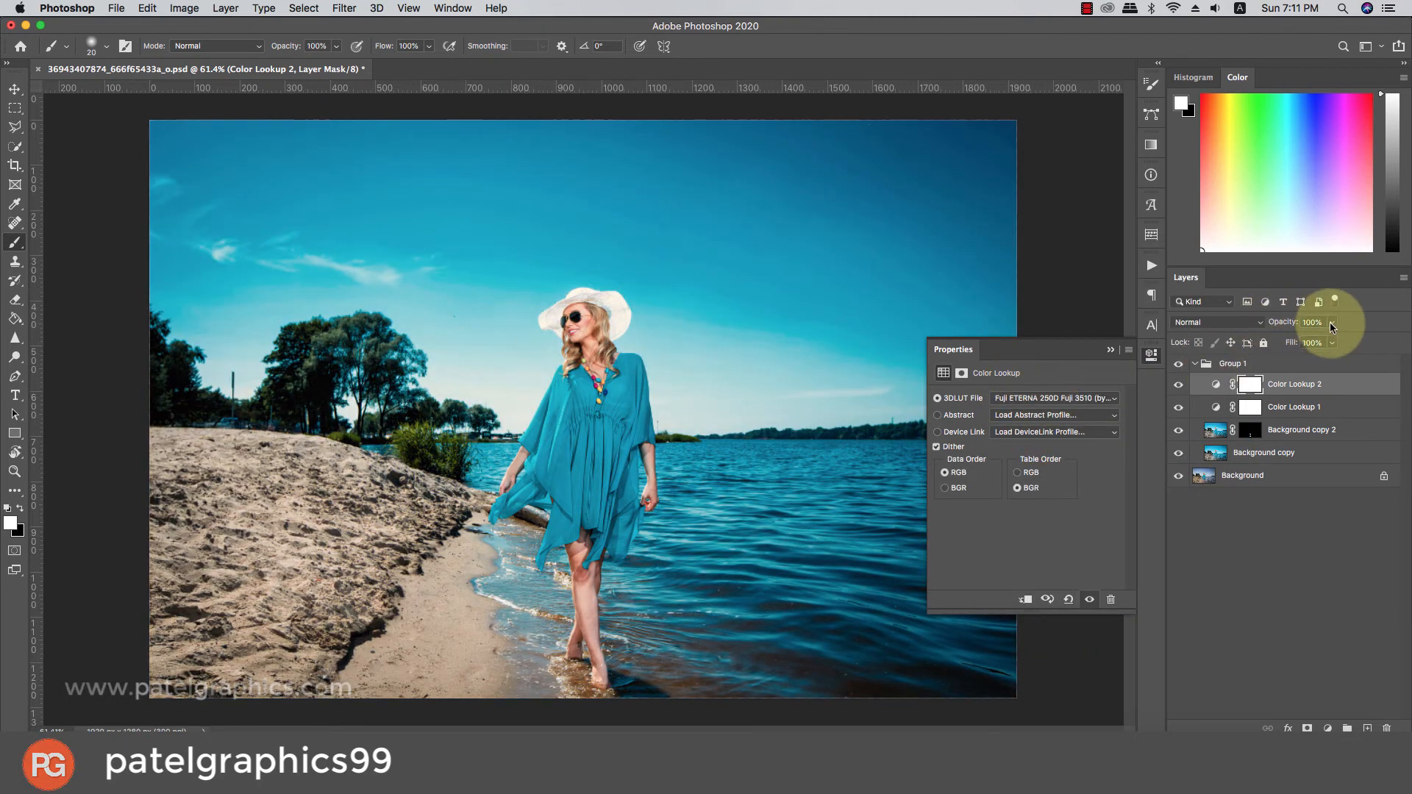
pyautogui.moveTo(1335, 326); pyautogui.dragTo(1272, 360)
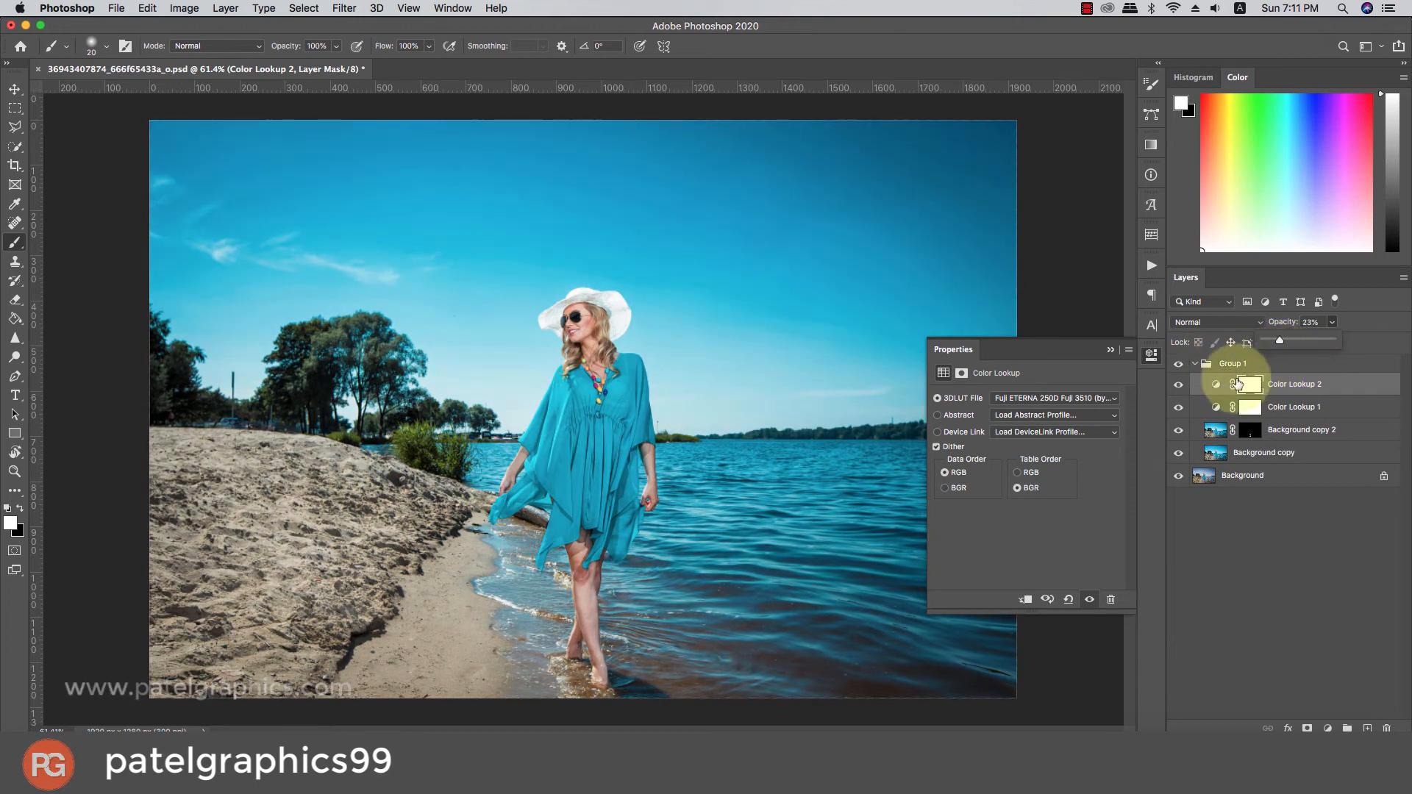
pyautogui.click(1173, 384)
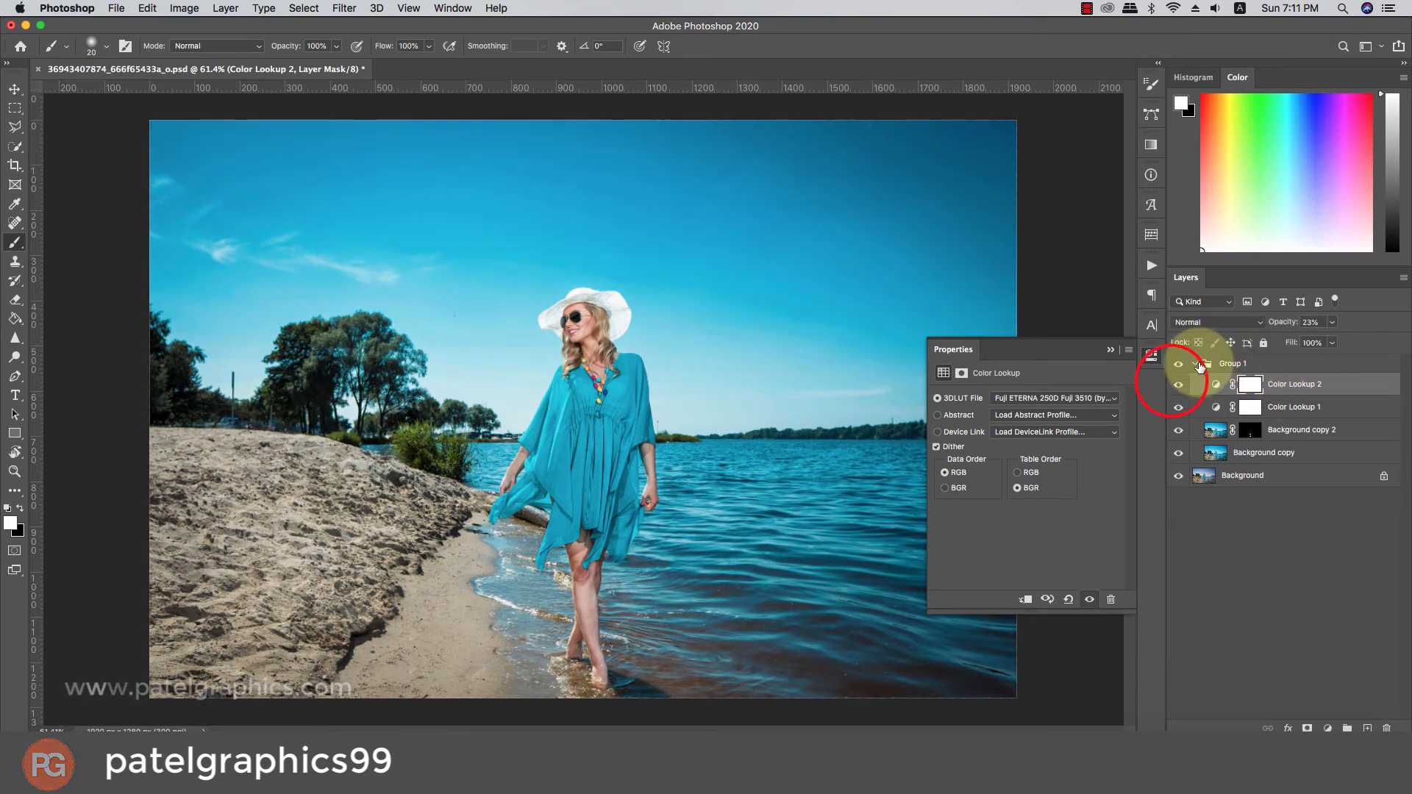
# Collapse Group 1 and toggle its visibility to compare the original photo with the finished color grade.
pyautogui.click(1194, 364)
pyautogui.click(1180, 365)
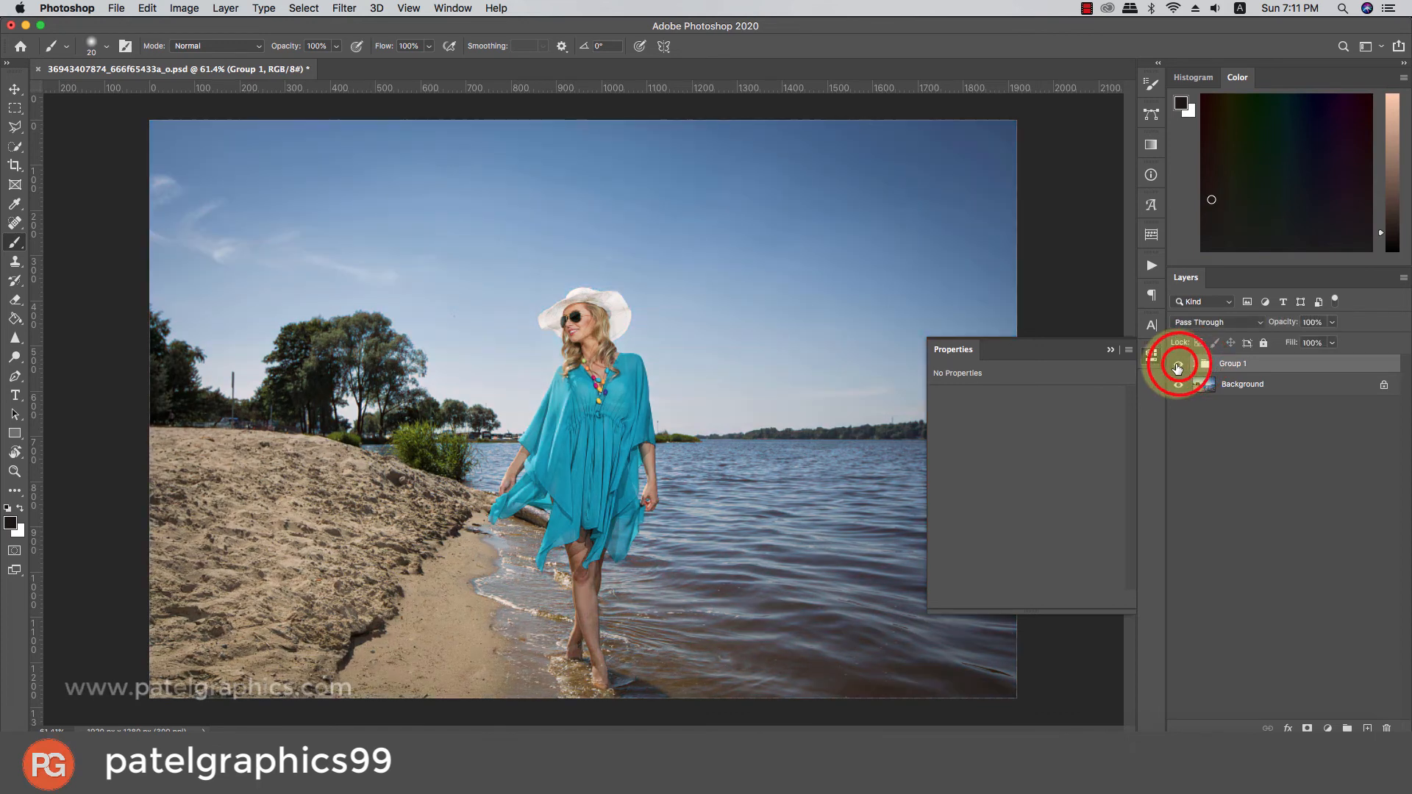
pyautogui.click(1178, 365)
pyautogui.click(1112, 349)
pyautogui.click(1180, 366)
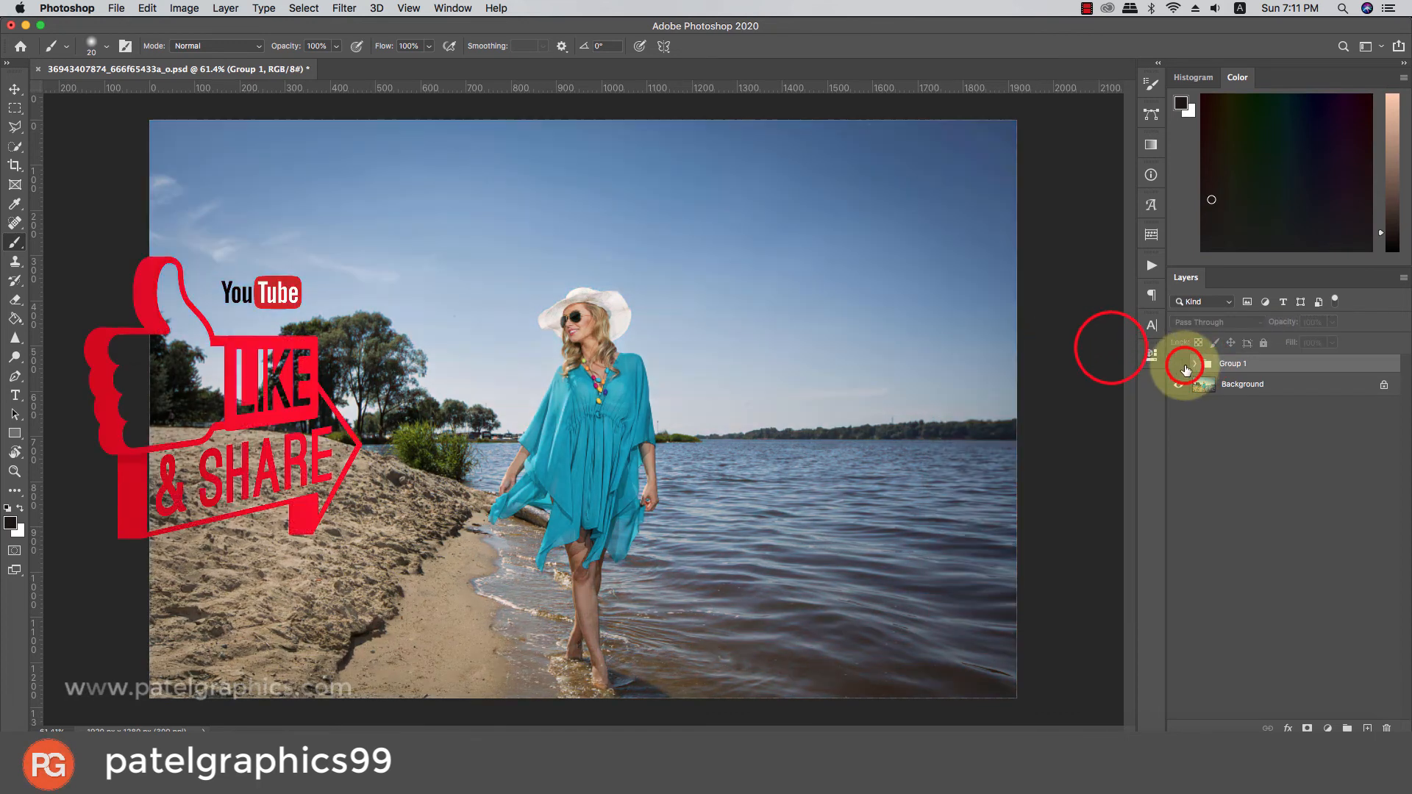
pyautogui.click(1180, 366)
pyautogui.click(1184, 365)
pyautogui.click(1184, 365)
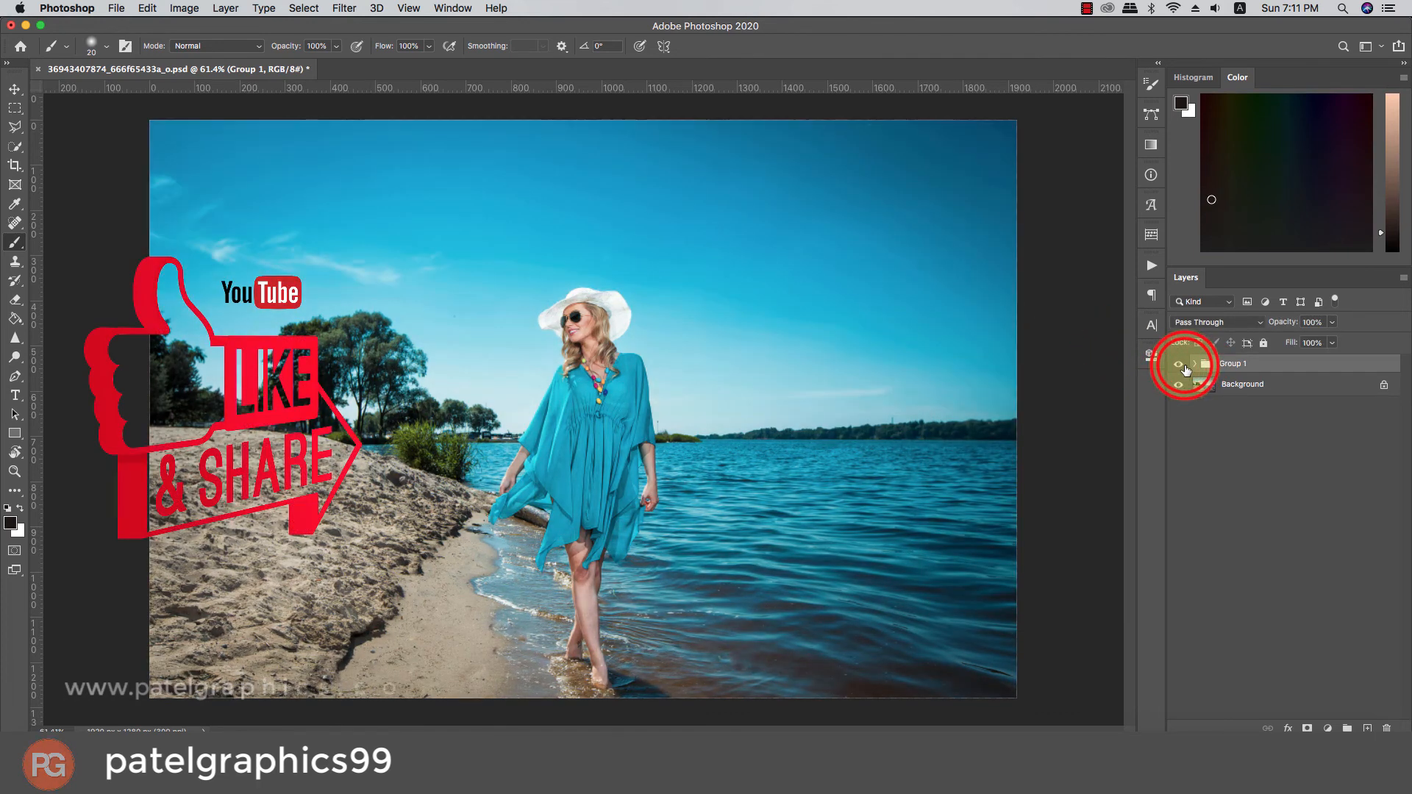